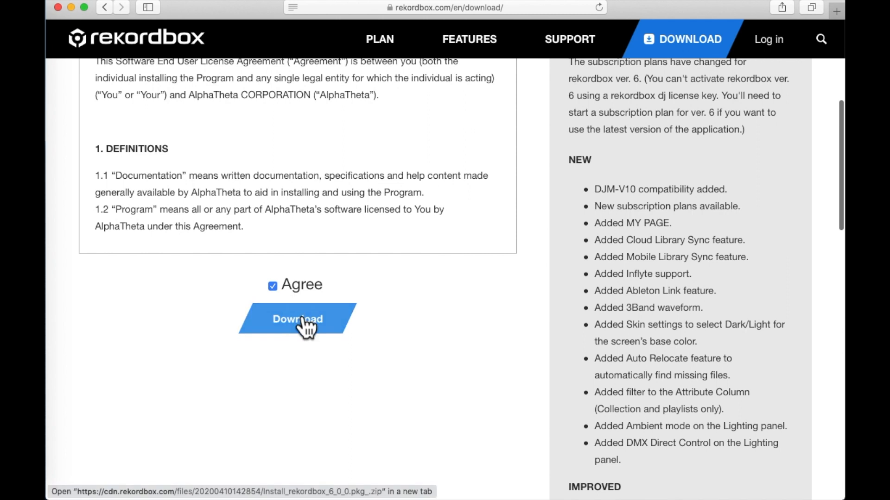
# Step: Download the rekordbox 6 installer and open Install_rekordbox_6_0_0.pkg from the Downloads folder
pyautogui.click(296, 313)
pyautogui.click(567, 294)
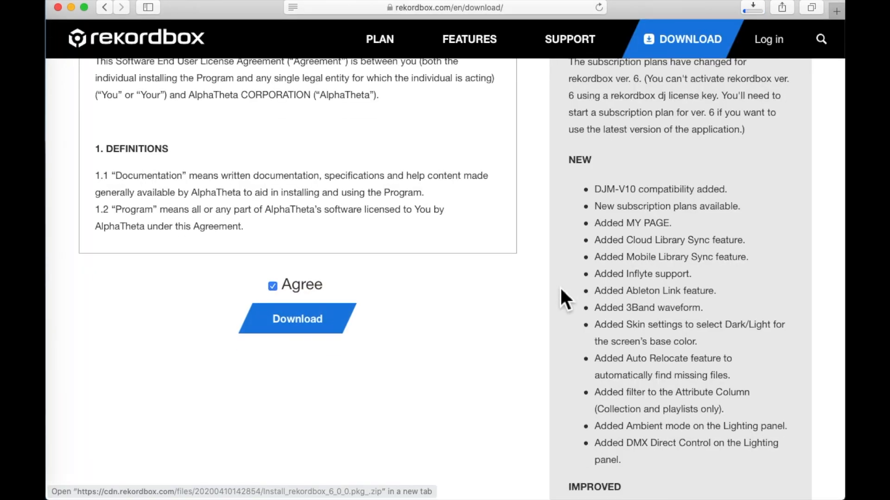
pyautogui.click(753, 8)
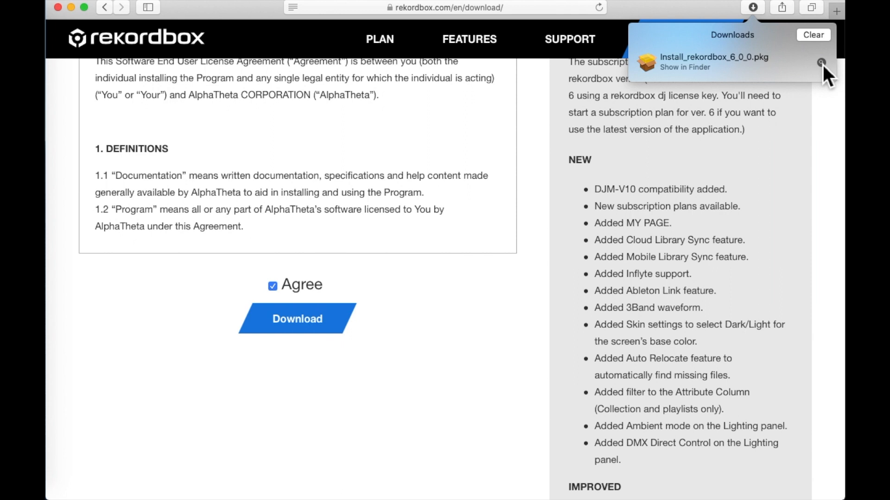
pyautogui.click(822, 62)
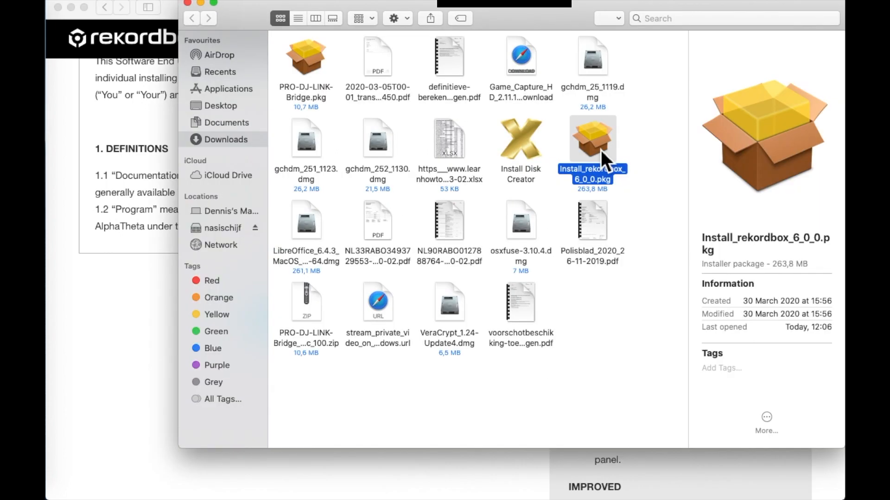
pyautogui.doubleClick(592, 139)
pyautogui.click(363, 129)
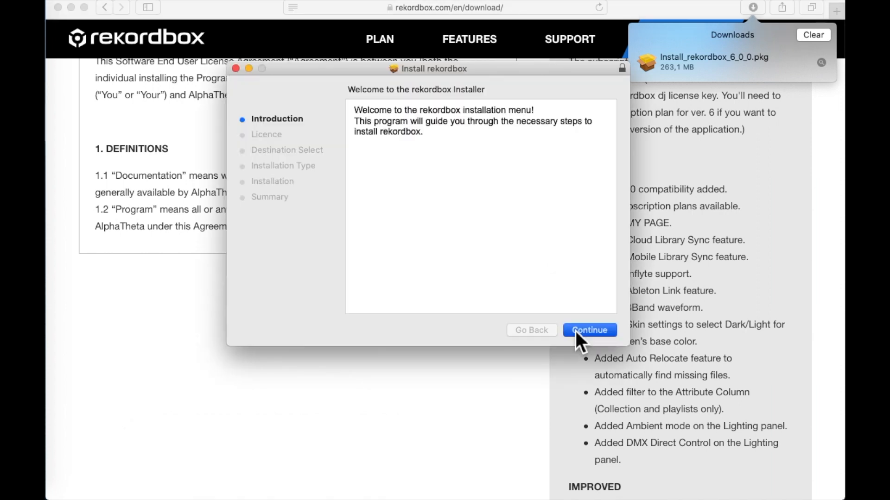
# Step: Proceed through the installer's introduction and agree to the English software licence agreement
pyautogui.click(574, 331)
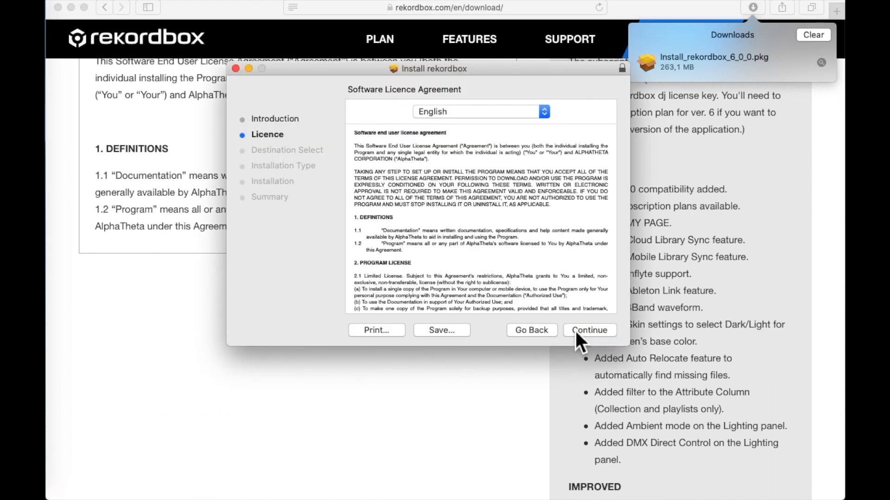
pyautogui.click(575, 331)
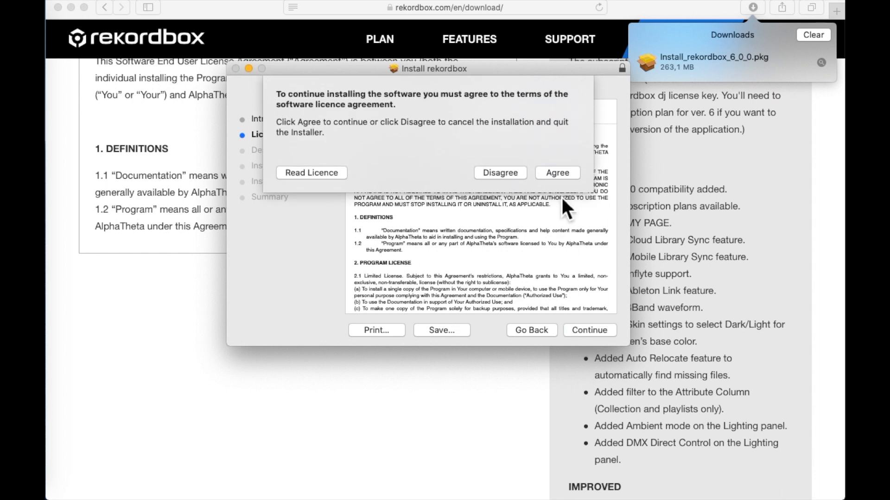
pyautogui.click(559, 172)
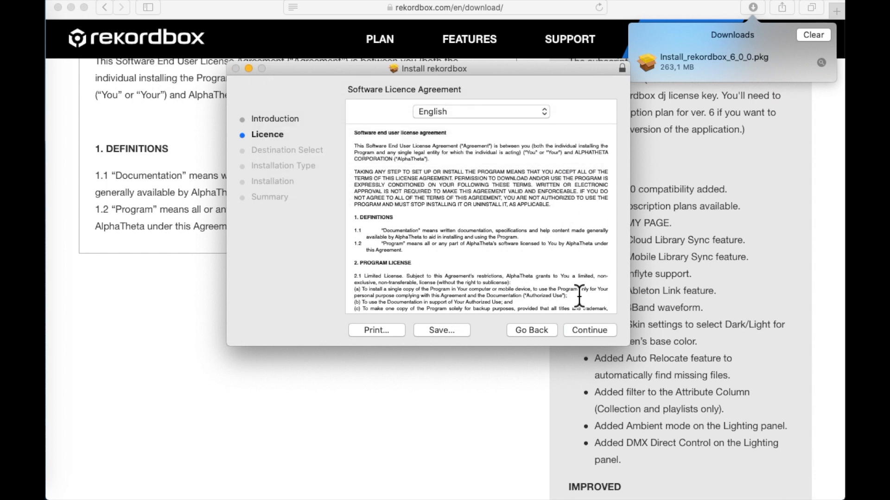
pyautogui.press('Return')
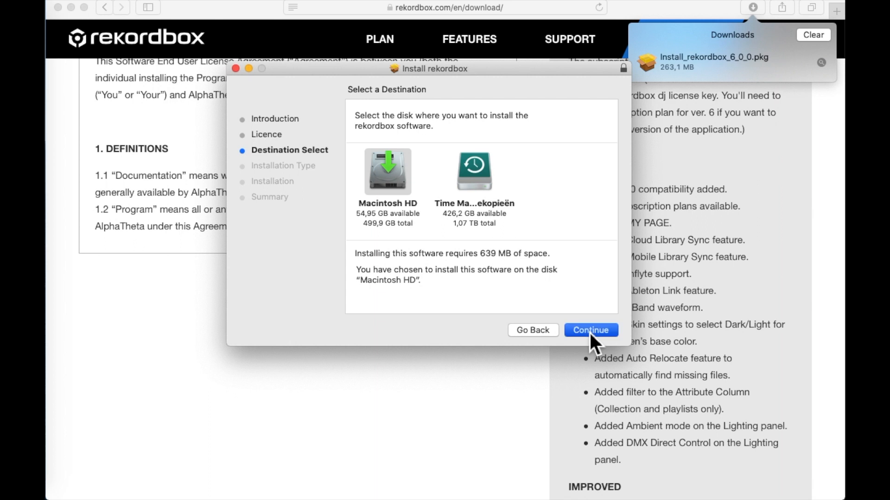
# Step: Install rekordbox on Macintosh HD, authorising with the Mac account password, and move the finished installer to the Bin
pyautogui.click(590, 332)
pyautogui.click(589, 332)
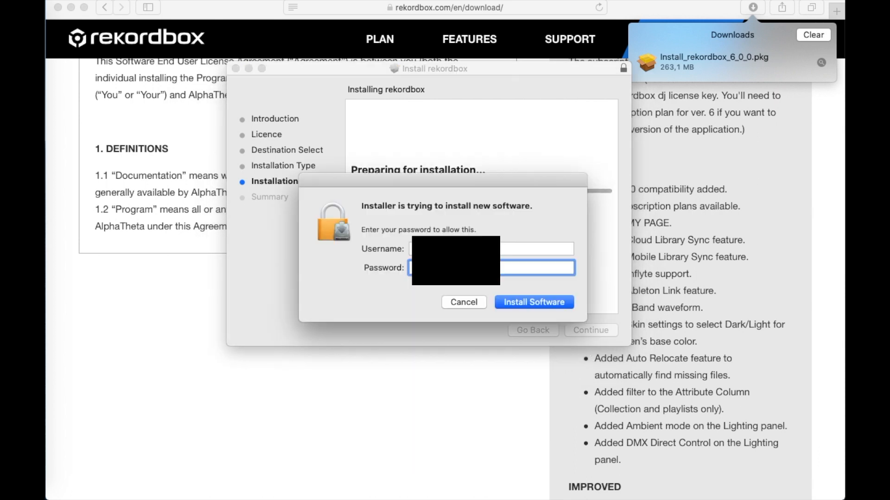
pyautogui.press('Return')
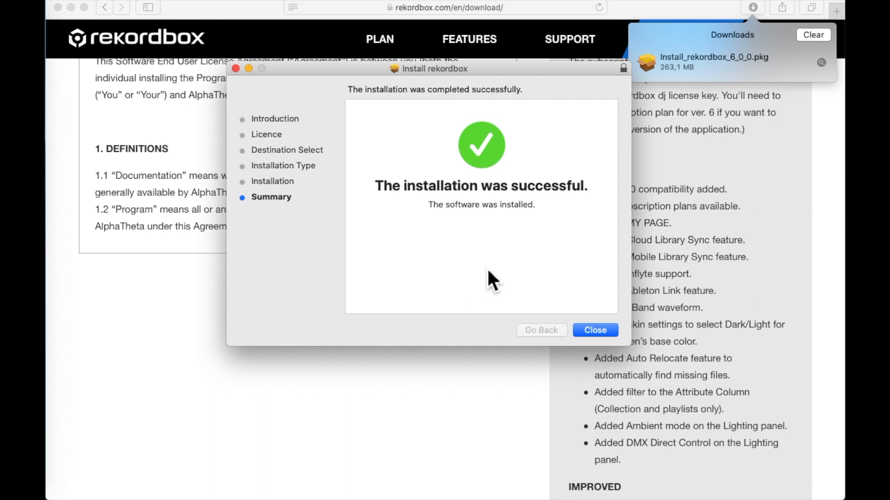
pyautogui.click(610, 335)
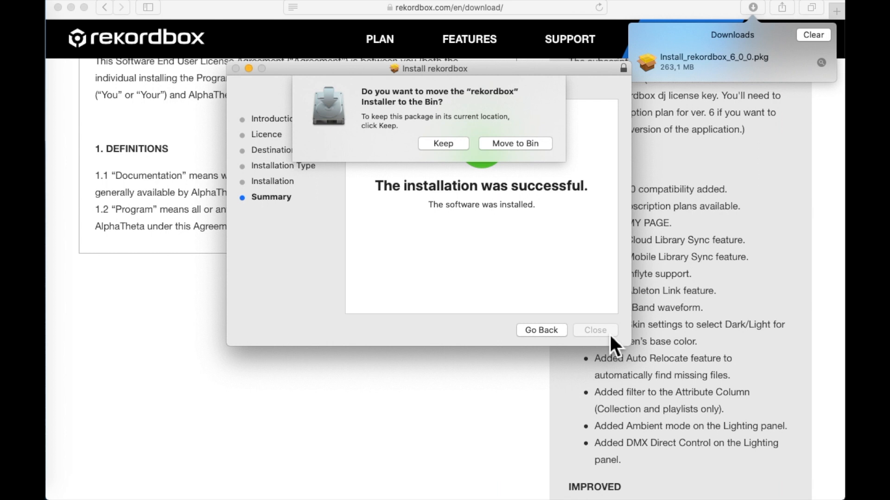
pyautogui.click(512, 144)
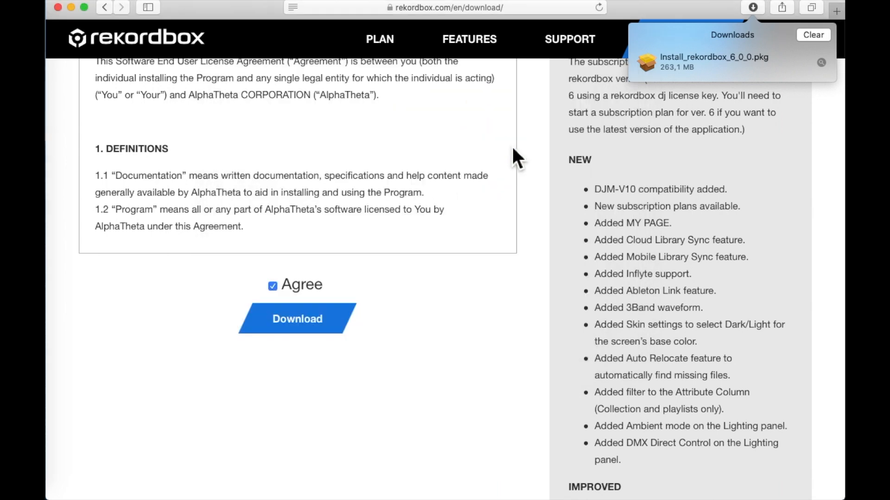
# Step: Launch rekordbox, allowing its changes with the Mac account password, and log in with the rekordbox account's e-mail and password
pyautogui.hscroll(5, 409, 188)
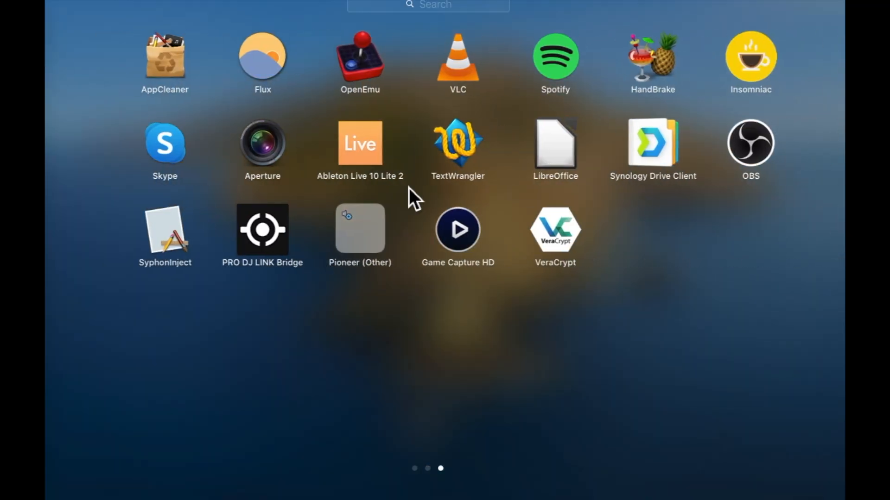
pyautogui.hscroll(-5, 408, 187)
pyautogui.click(455, 63)
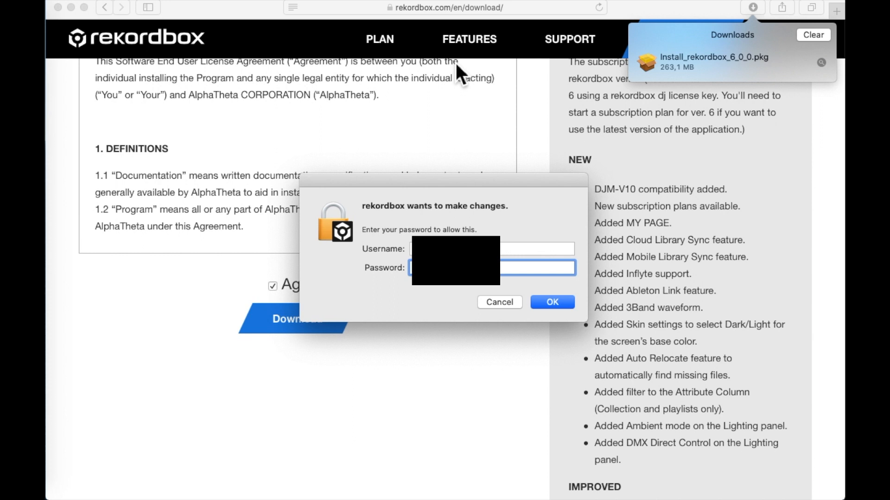
pyautogui.press('Return')
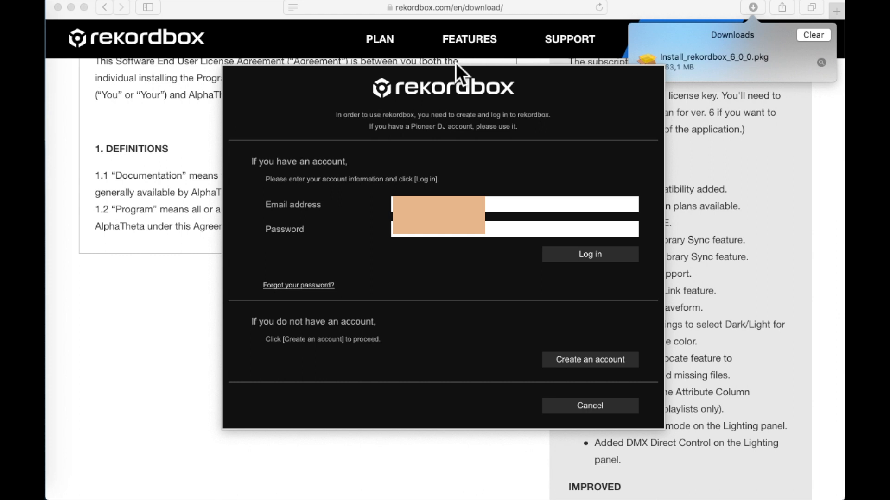
pyautogui.click(590, 255)
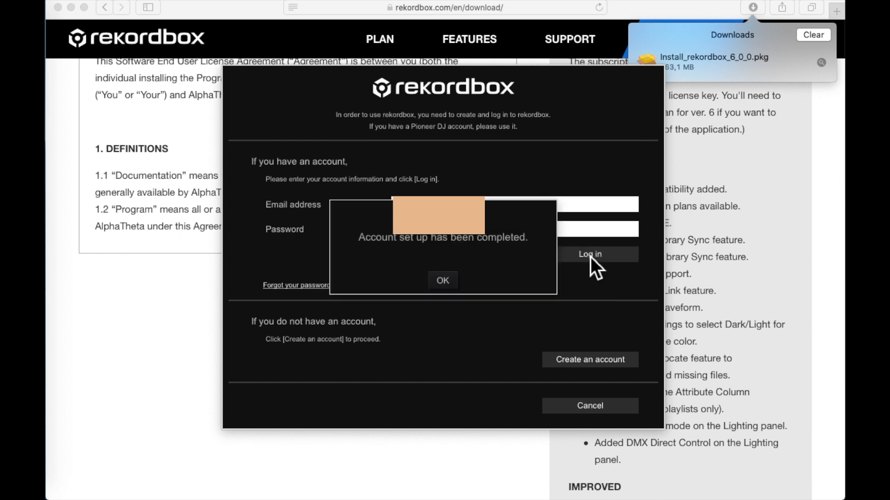
pyautogui.click(443, 280)
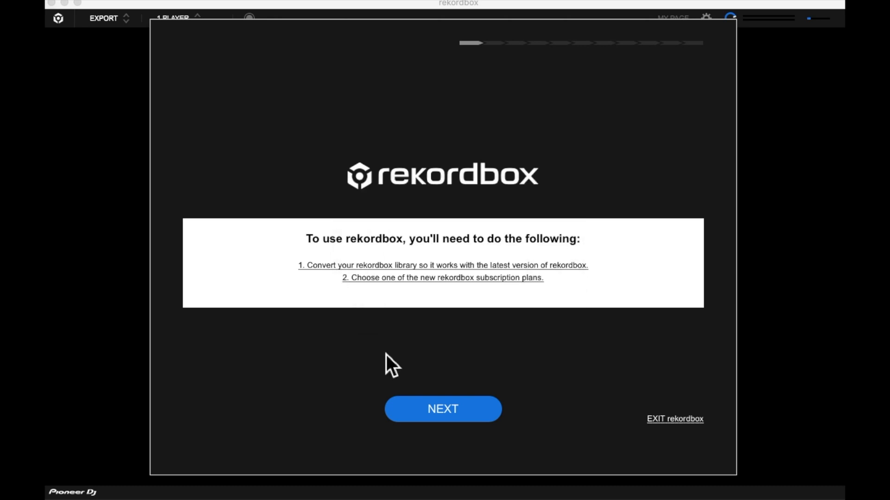
# Step: Convert the old rekordbox library for use with version 6 and close the My Page information window
pyautogui.click(416, 410)
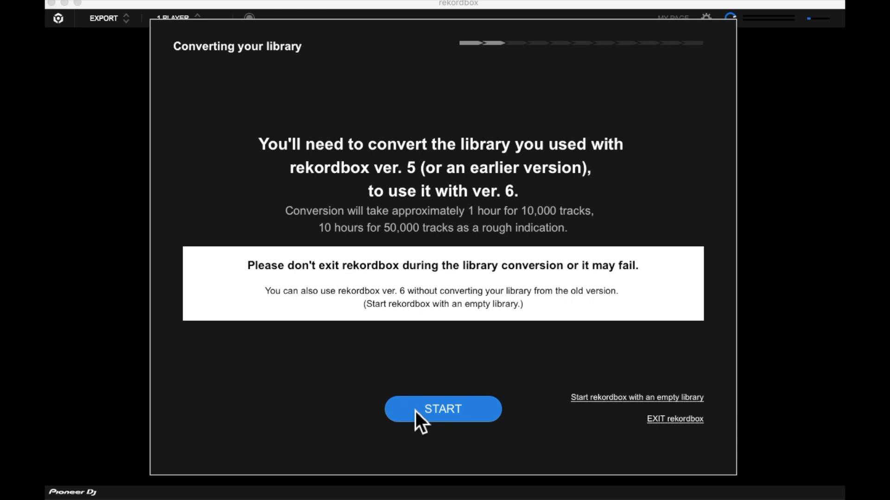
pyautogui.click(415, 411)
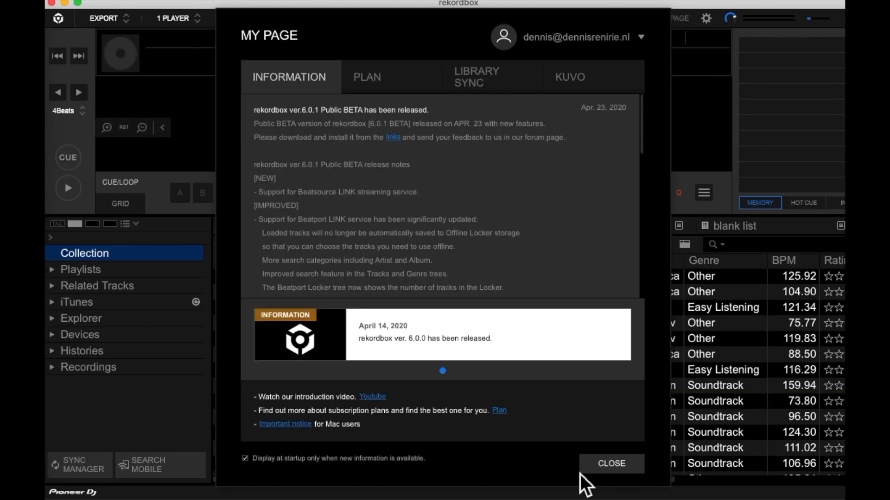
pyautogui.click(600, 465)
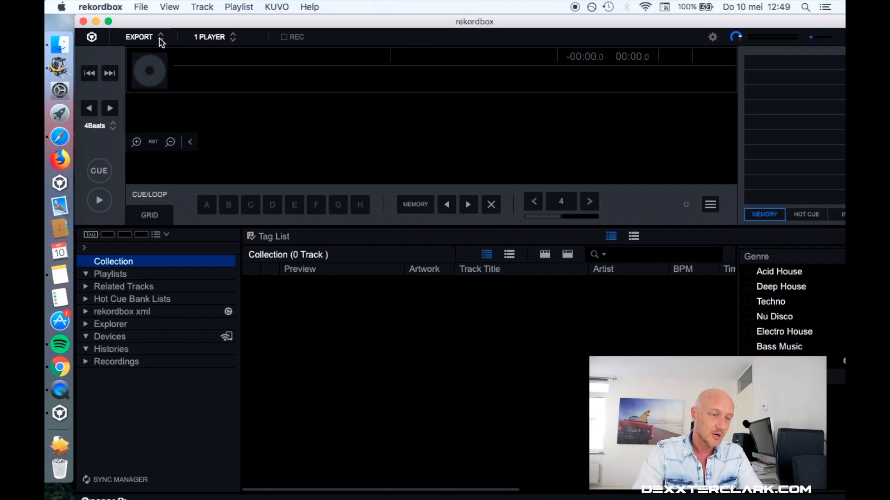
# Step: Switch rekordbox to Performance mode and return it to Export mode
pyautogui.click(159, 38)
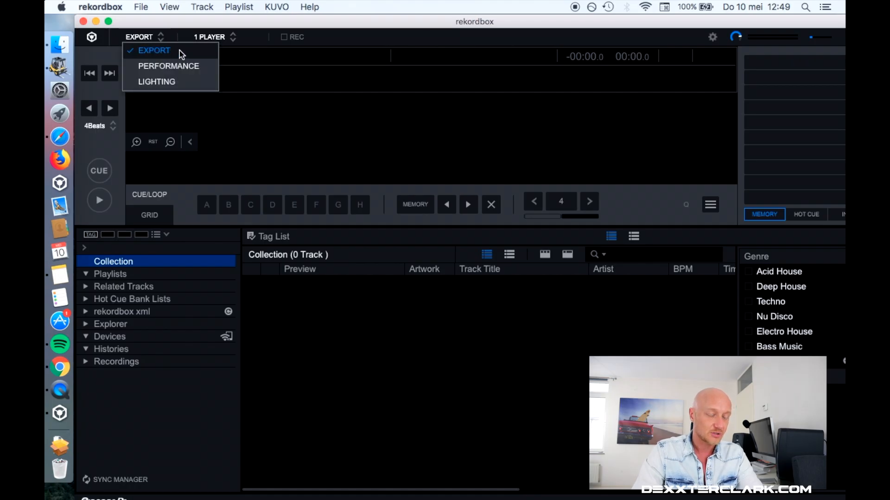
pyautogui.click(197, 72)
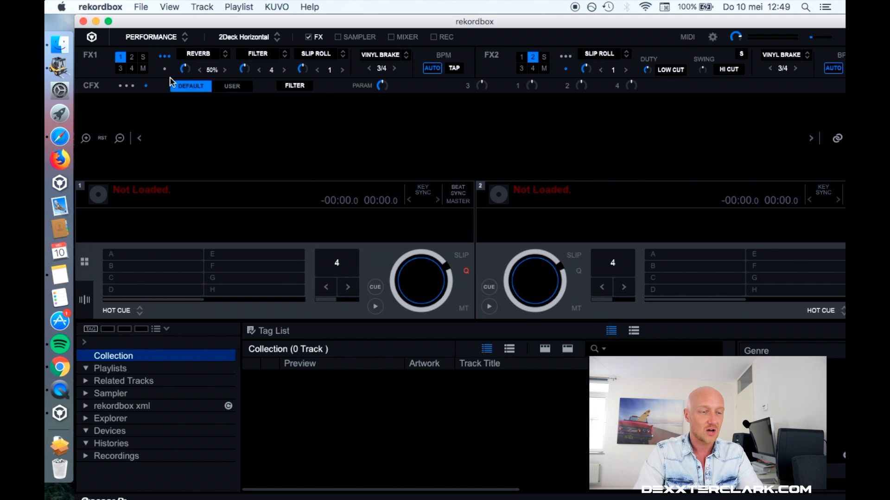
pyautogui.click(179, 37)
pyautogui.click(178, 49)
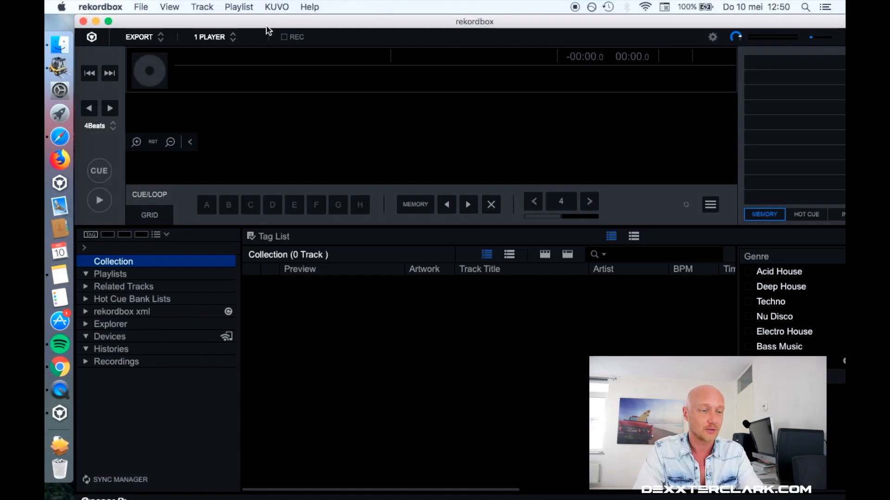
# Step: Import the 201X folder from Muziek > DJ music into the collection
pyautogui.click(141, 7)
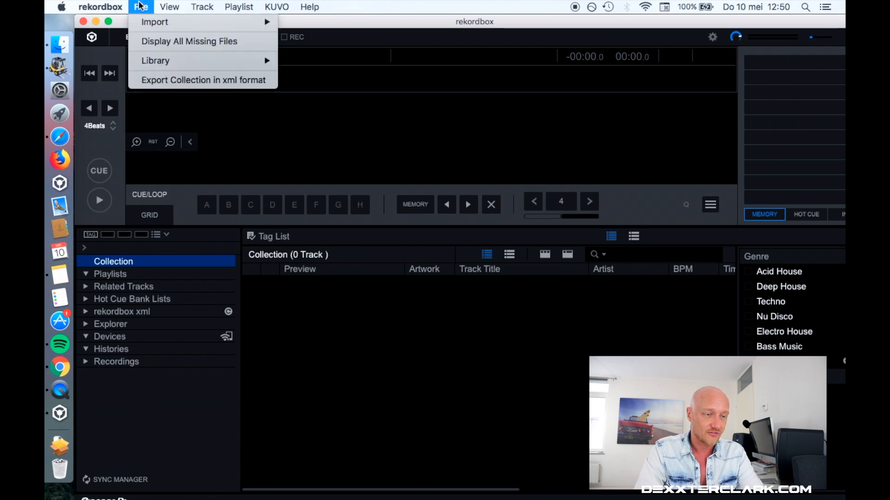
pyautogui.moveTo(155, 22)
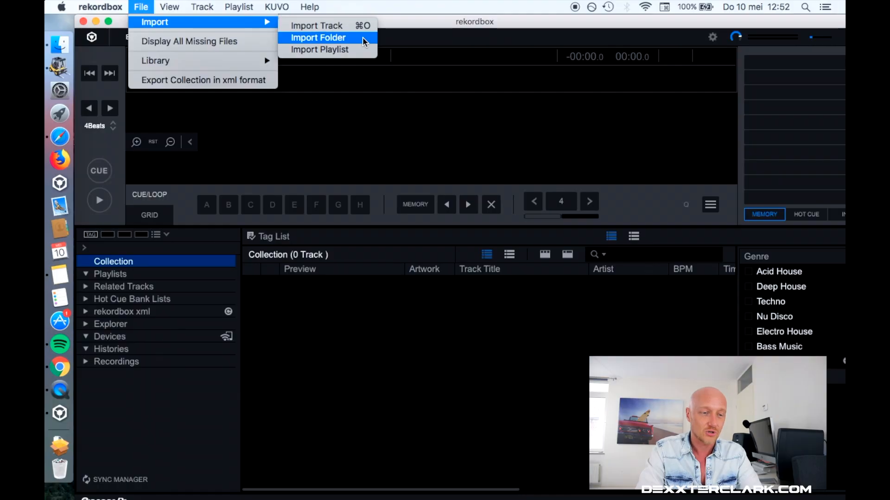
pyautogui.click(362, 37)
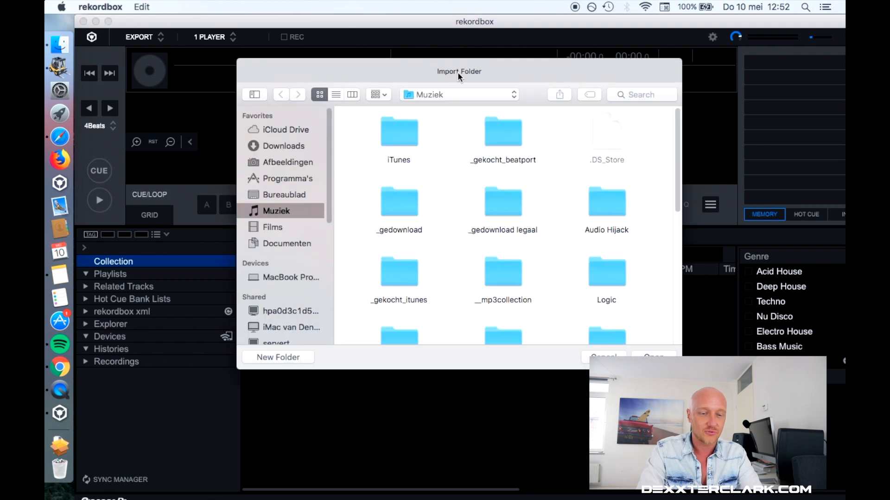
pyautogui.scroll(-5, 501, 297)
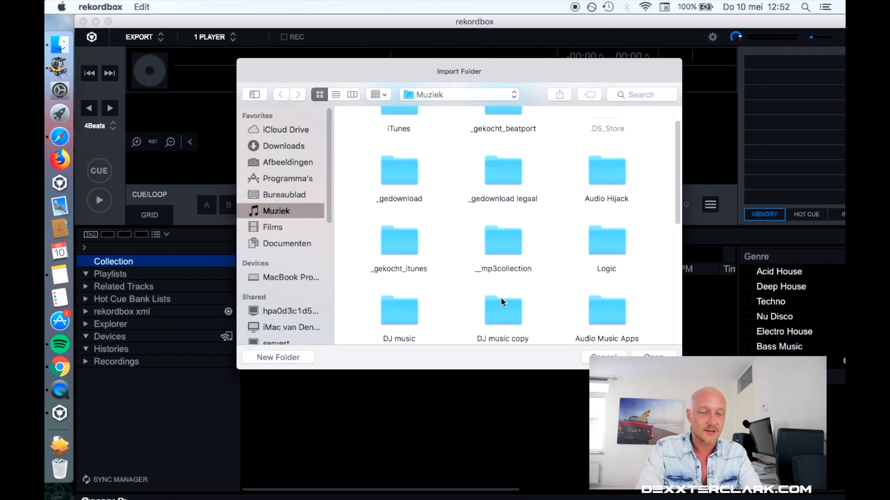
pyautogui.scroll(-3, 500, 297)
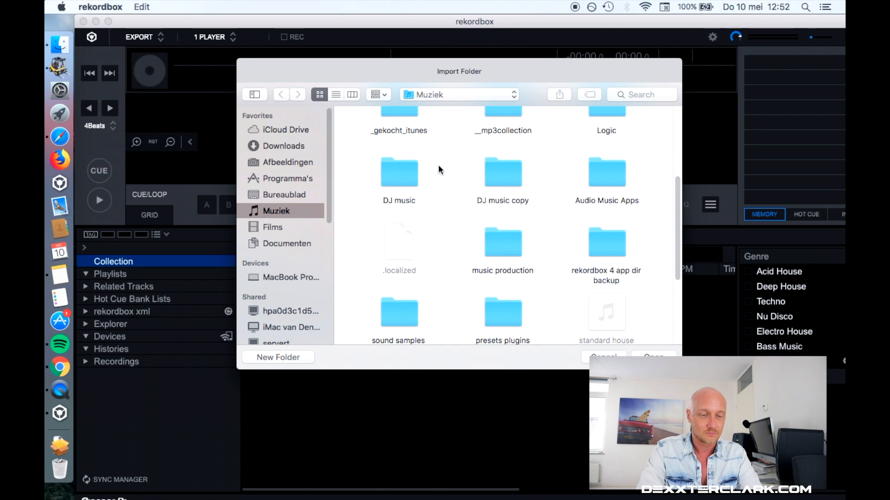
pyautogui.doubleClick(404, 172)
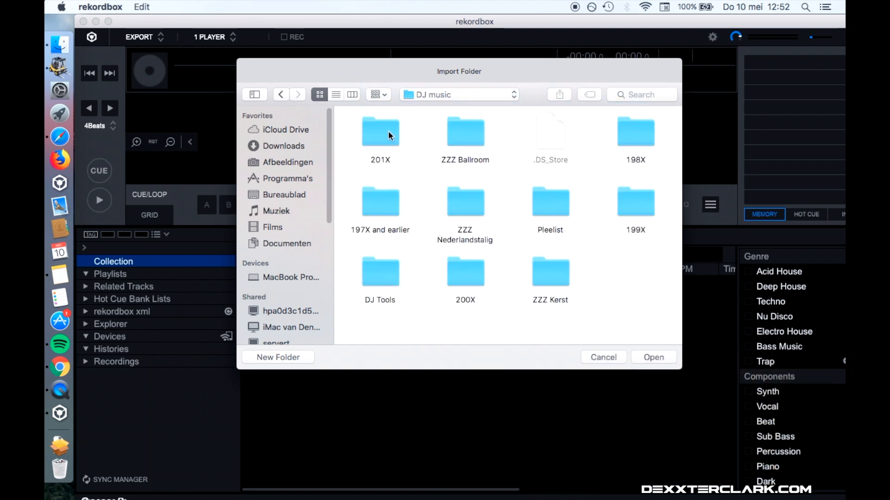
pyautogui.click(387, 131)
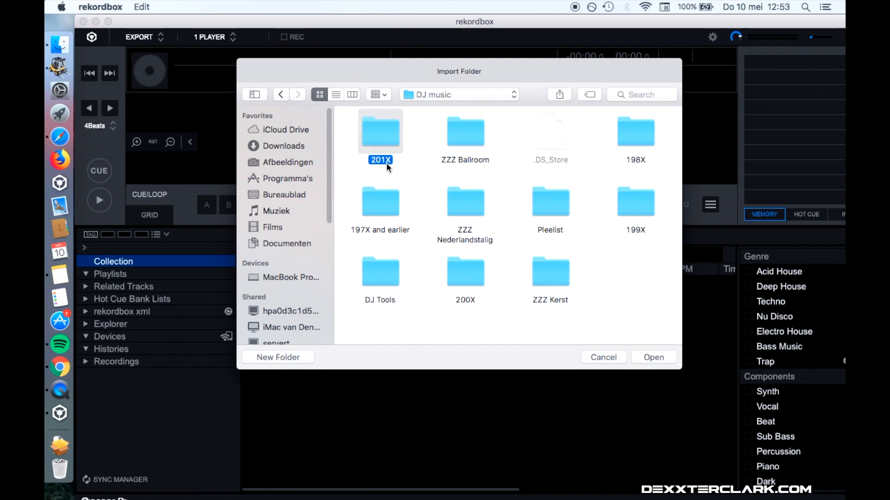
pyautogui.click(653, 358)
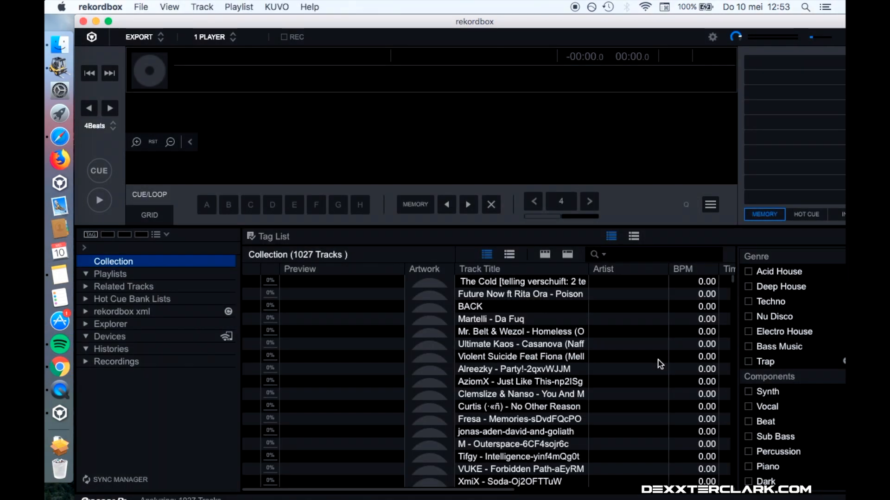
# Step: Examine the analysis progress, waveform previews and BPM values of the imported tracks in the collection
pyautogui.moveTo(313, 26); pyautogui.dragTo(318, 27)
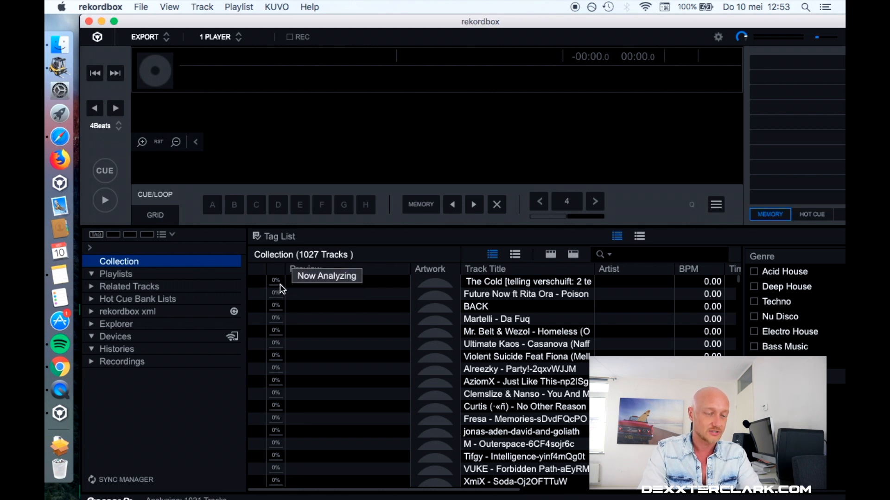
pyautogui.scroll(-5, 288, 392)
pyautogui.scroll(-3, 288, 388)
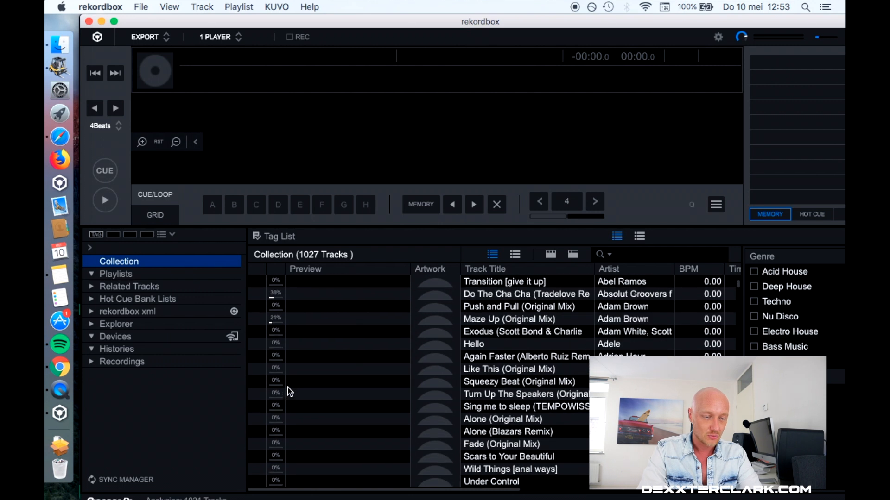
pyautogui.scroll(4, 287, 388)
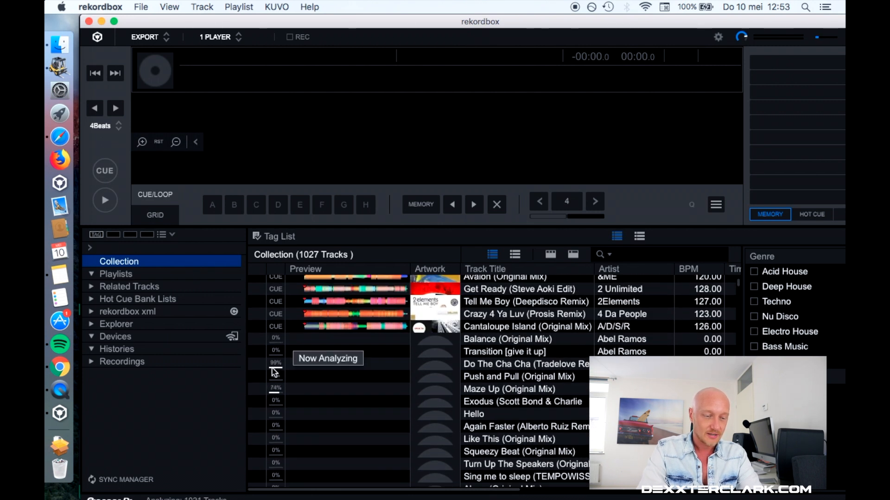
pyautogui.scroll(2, 306, 315)
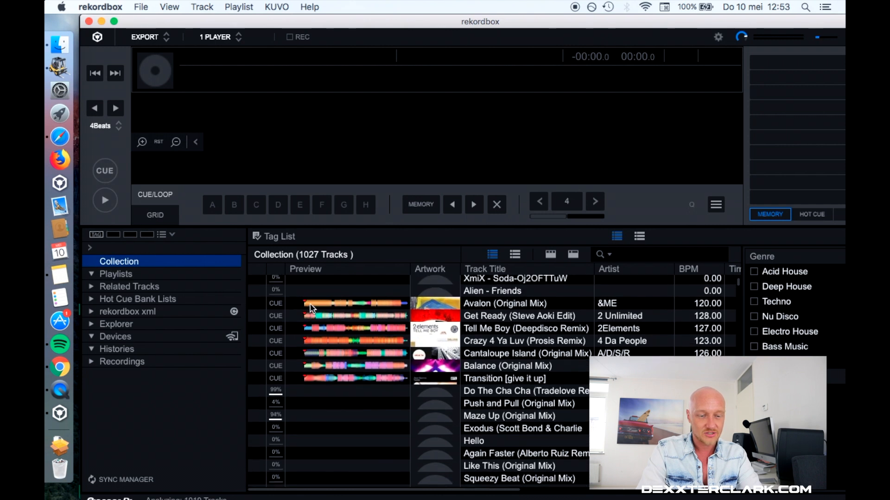
pyautogui.scroll(1, 310, 308)
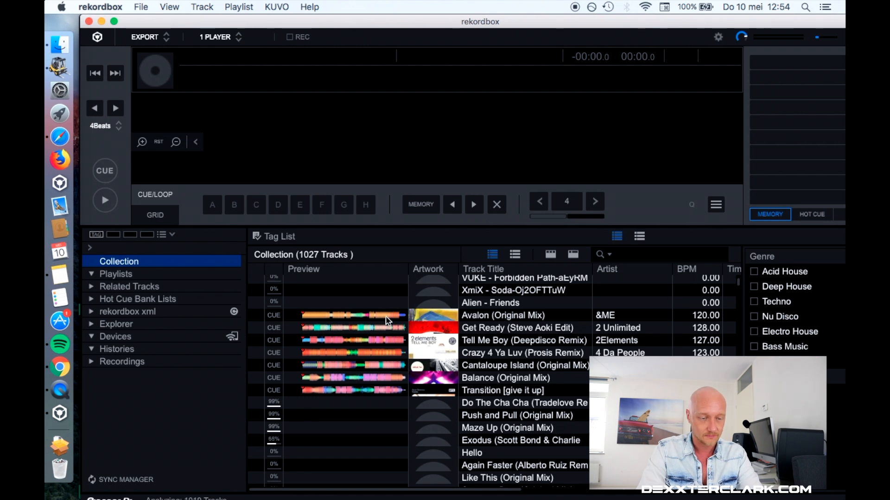
pyautogui.scroll(-5, 369, 377)
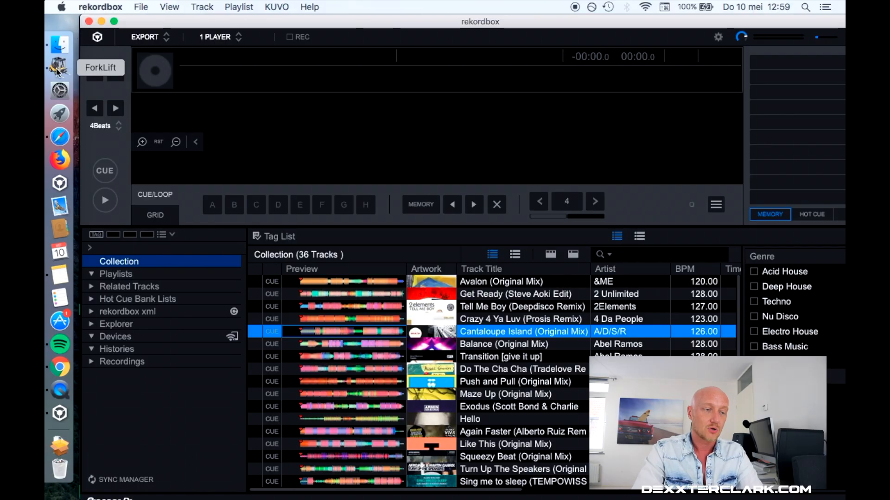
# Step: Switch to ForkLift and import the ten 201X tracks from W&W - Caribbean Rave through Will Sparks - Psycho into the rekordbox collection
pyautogui.click(56, 70)
pyautogui.click(621, 210)
pyautogui.hotkey('shift', 'Down')
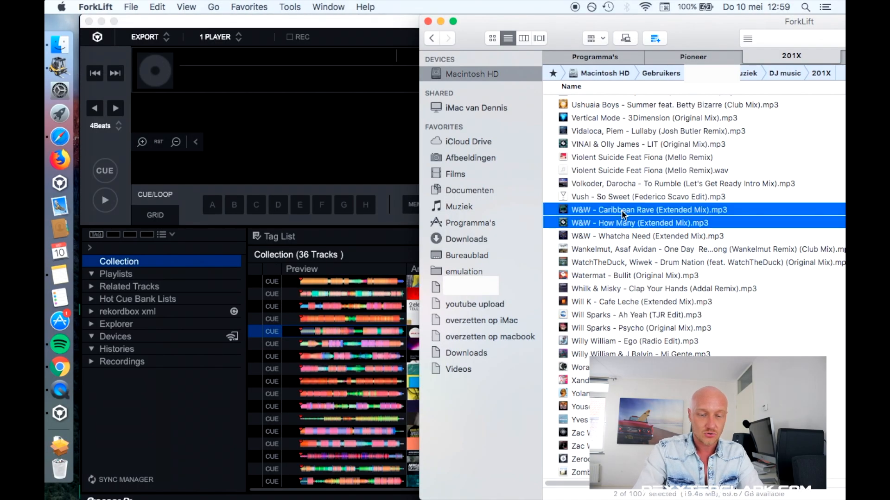
pyautogui.hotkey('shift', 'Down')
pyautogui.hotkey('shift', 'Down')
pyautogui.hotkey('shift', 'Down')
pyautogui.hotkey('shift', 'Down')
pyautogui.hotkey('shift', 'Down')
pyautogui.hotkey('shift', 'Down')
pyautogui.hotkey('shift', 'Down')
pyautogui.hotkey('shift', 'Down')
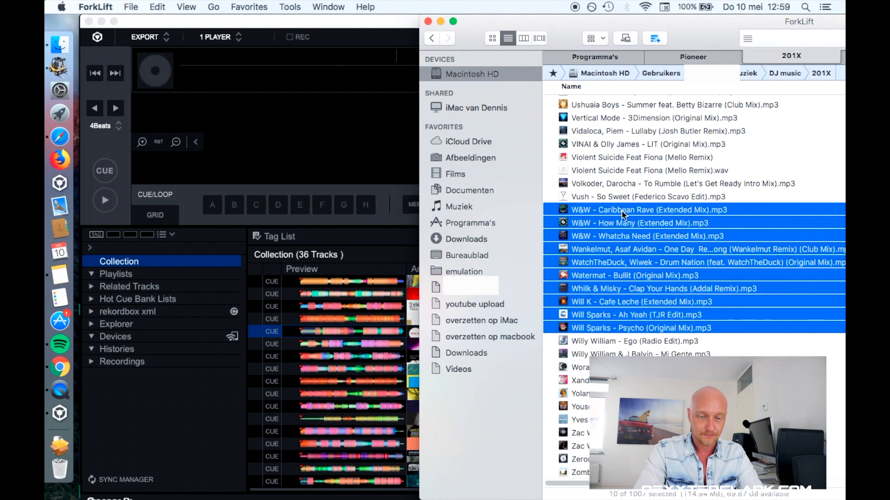
pyautogui.press('super+x')
pyautogui.moveTo(620, 214); pyautogui.dragTo(387, 356)
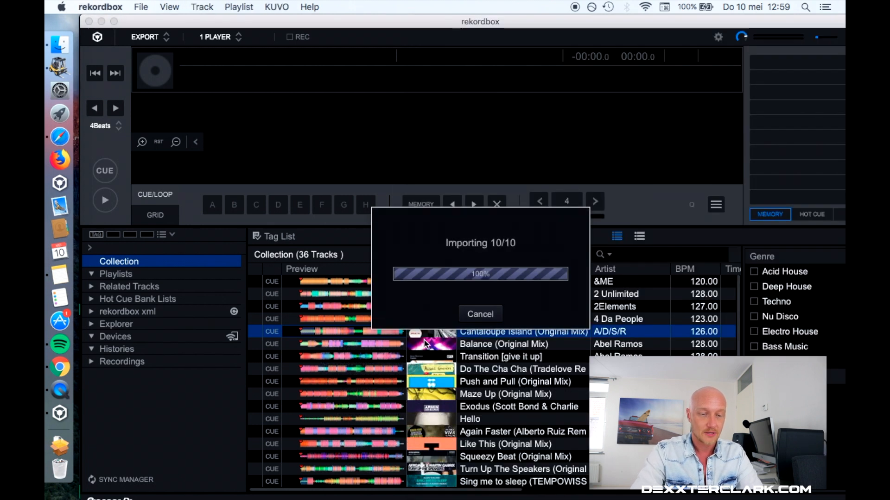
pyautogui.scroll(-6, 357, 401)
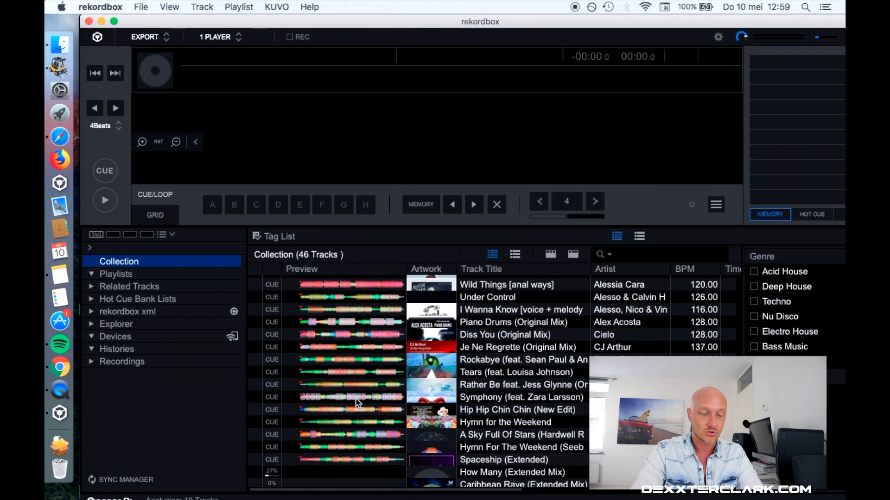
pyautogui.scroll(-3, 357, 402)
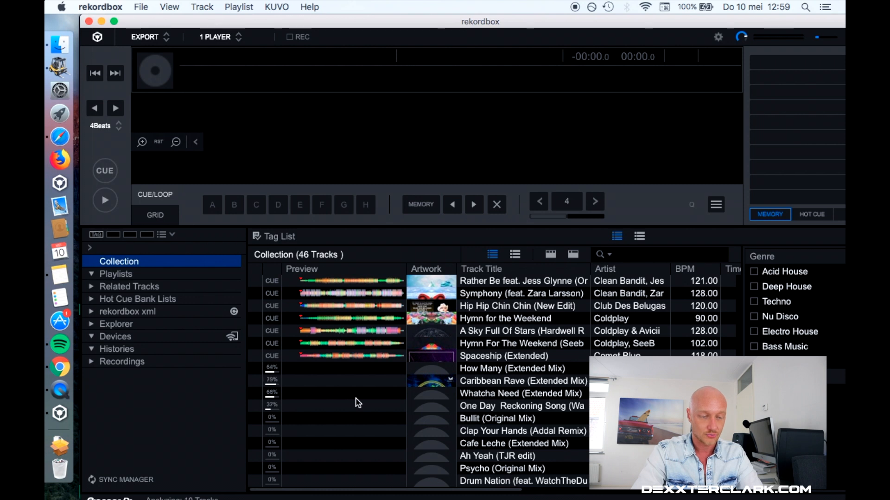
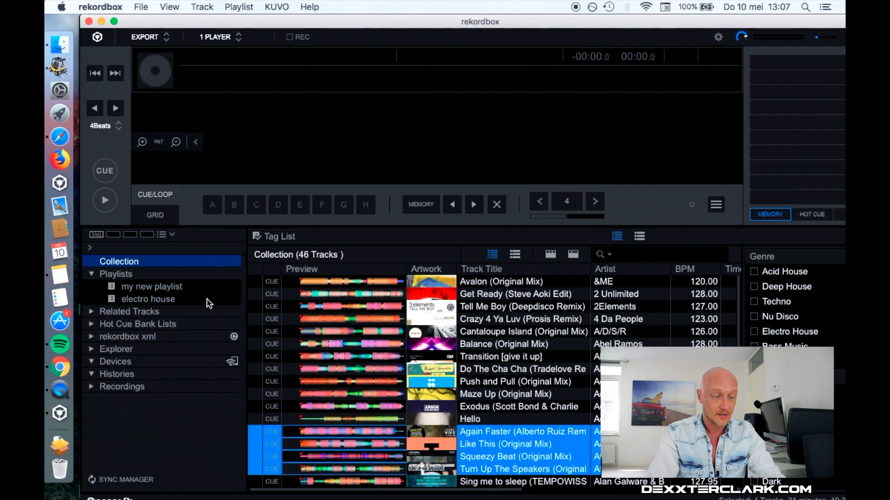
# Step: View the tracks in the electro house playlist and in my new playlist
pyautogui.click(209, 303)
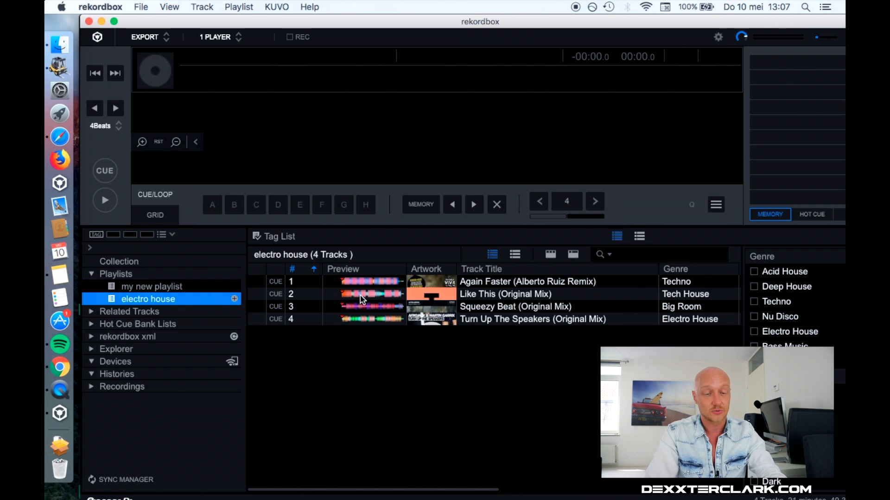
pyautogui.click(189, 288)
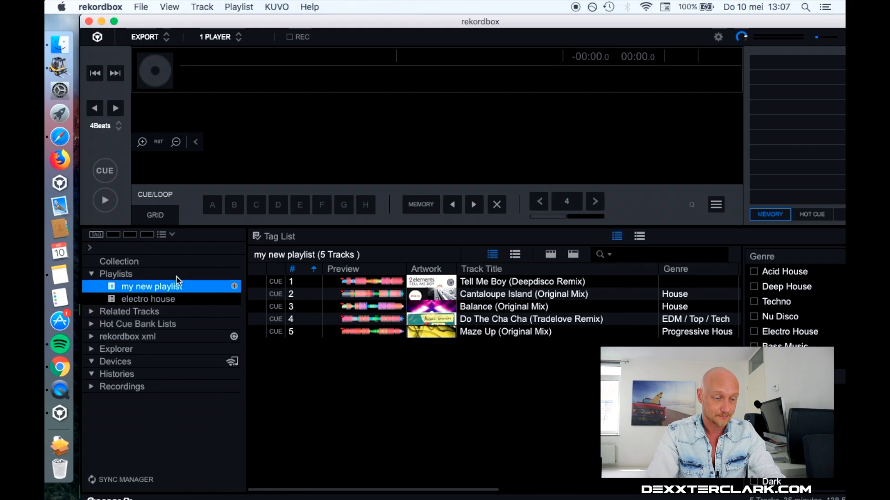
# Step: Create a new folder named 201X under Playlists
pyautogui.click(158, 274)
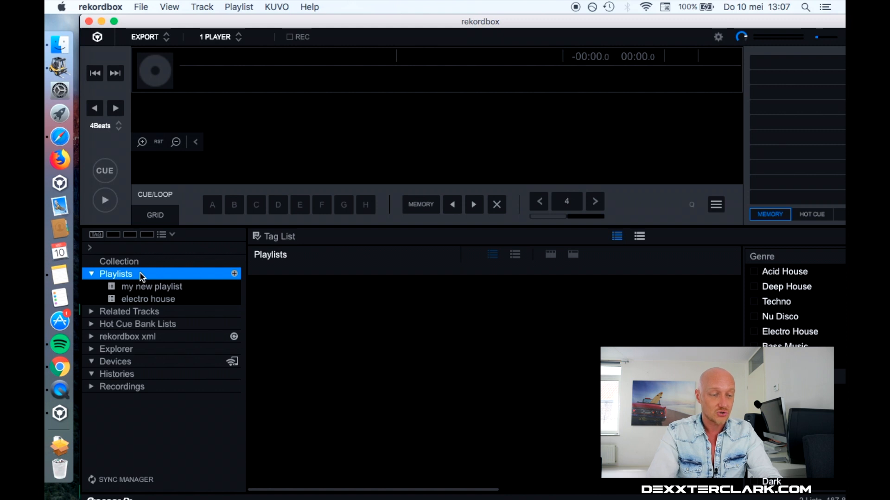
pyautogui.rightClick(142, 277)
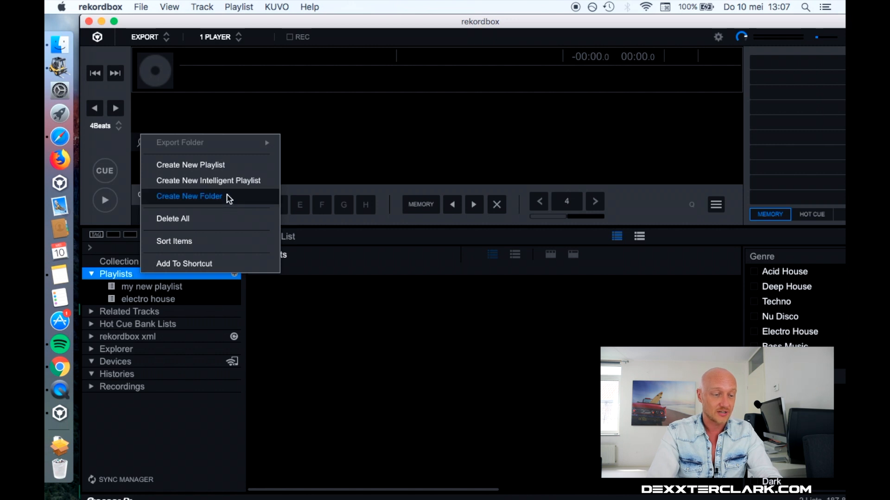
pyautogui.click(229, 198)
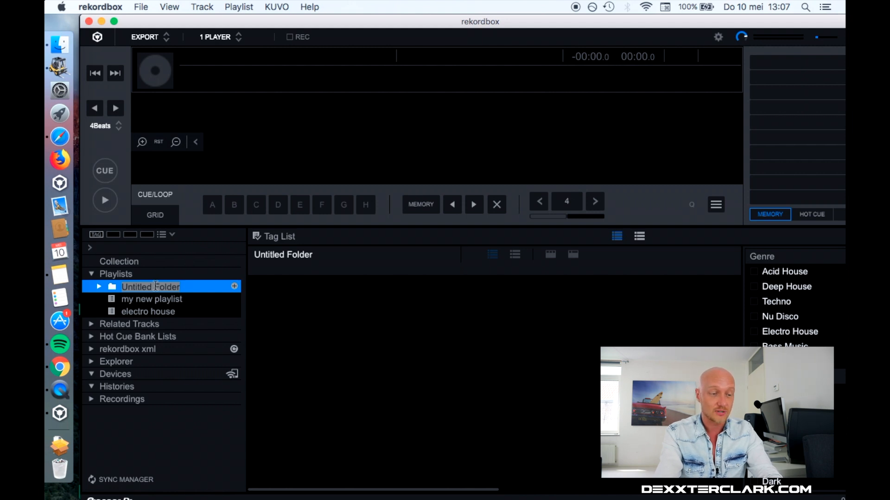
pyautogui.write('20')
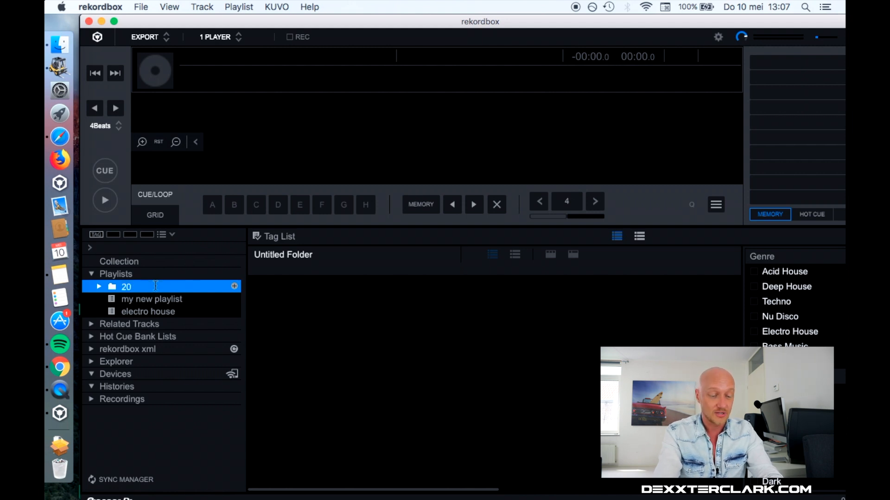
pyautogui.write('1X')
pyautogui.press('Return')
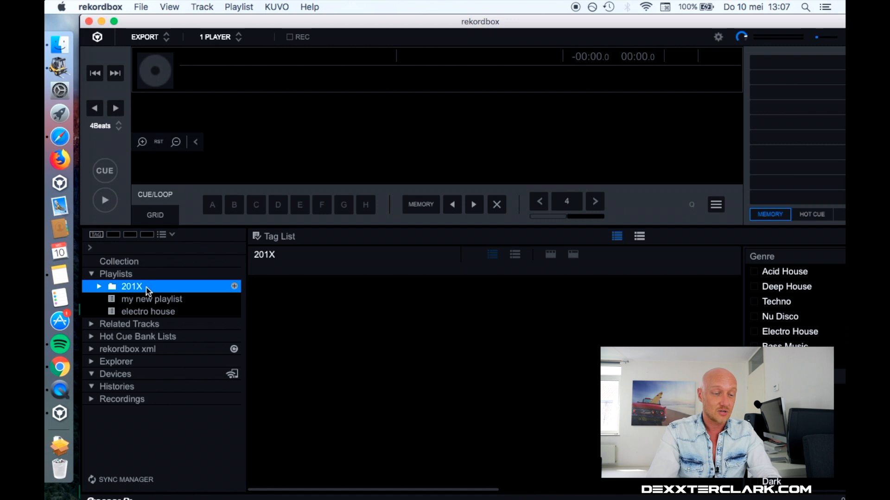
# Step: Create a playlist named "another playlist" inside the 201X folder
pyautogui.click(234, 287)
pyautogui.write('another playlist')
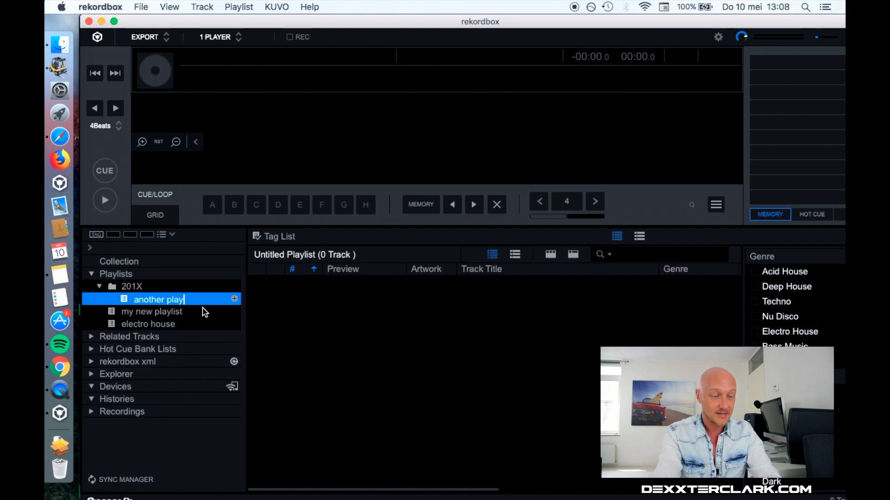
pyautogui.press('Return')
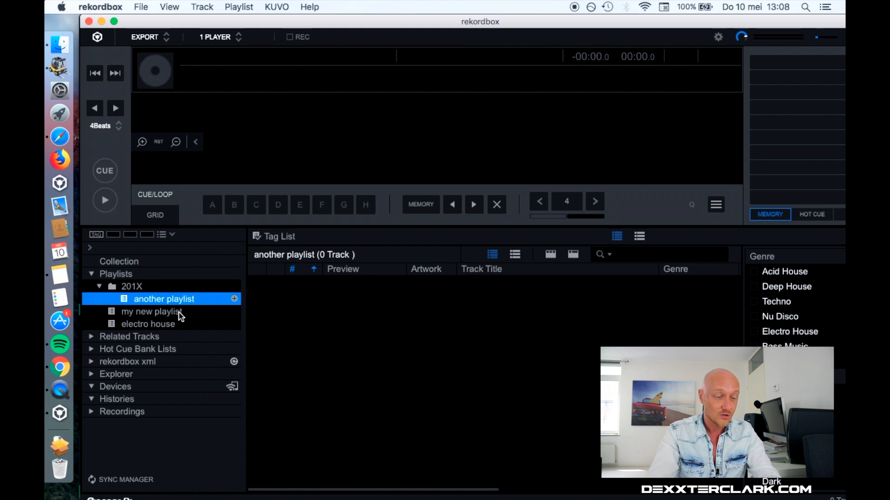
# Step: Move the playlists my new playlist and electro house into the 201X folder
pyautogui.click(115, 314)
pyautogui.moveTo(111, 317); pyautogui.dragTo(150, 290)
pyautogui.click(122, 324)
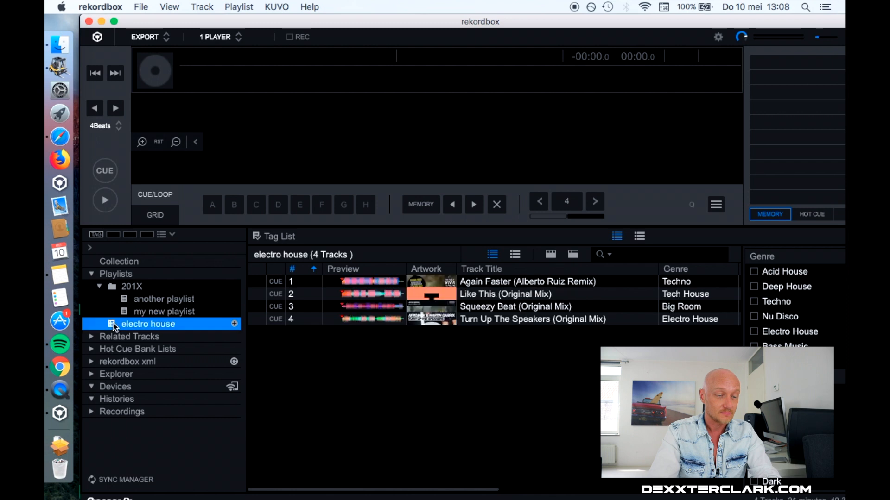
pyautogui.moveTo(114, 326); pyautogui.dragTo(158, 289)
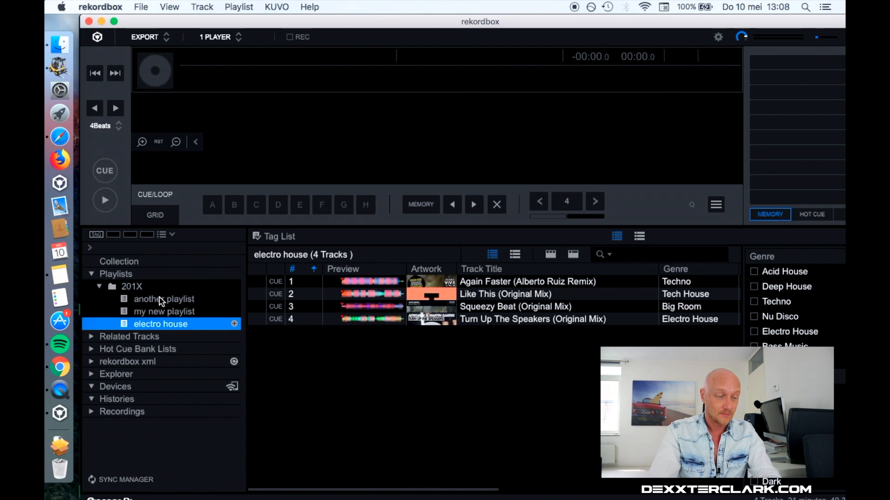
# Step: Look through the three playlists inside the 201X folder one after another
pyautogui.click(160, 299)
pyautogui.click(158, 314)
pyautogui.click(157, 321)
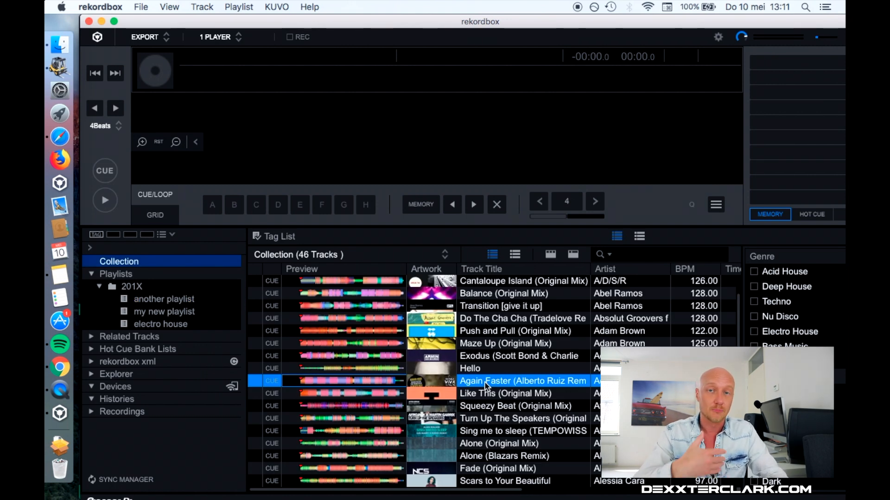
# Step: Add the collection track Again Faster (Alberto Ruiz Remix) to both another playlist and my new playlist
pyautogui.moveTo(484, 381); pyautogui.dragTo(200, 301)
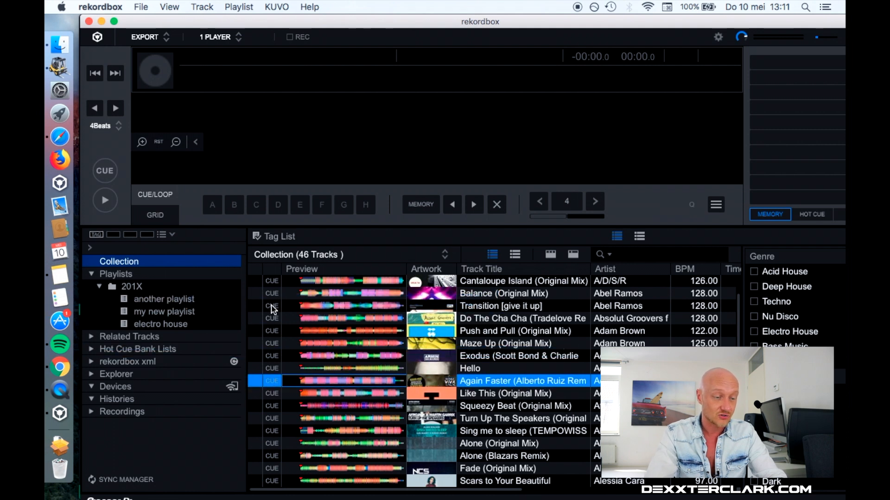
pyautogui.moveTo(478, 378); pyautogui.dragTo(203, 311)
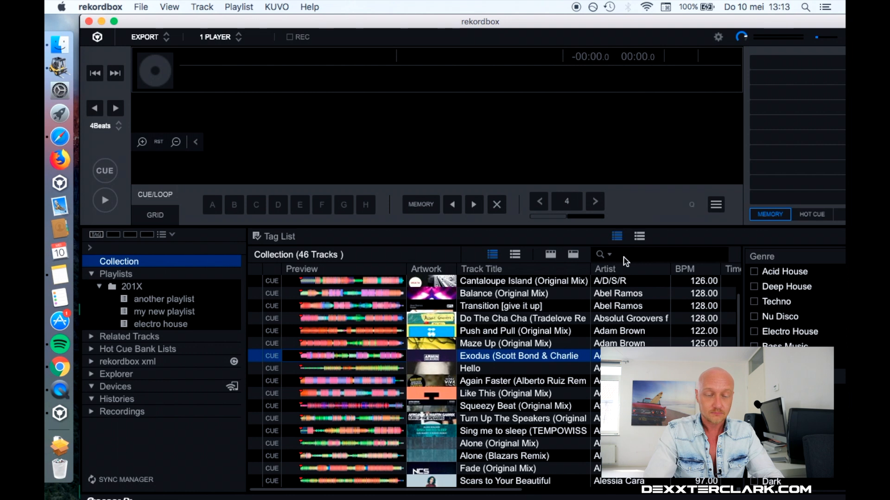
# Step: Search for "hello" in the whole collection and in another playlist, and clear the search
pyautogui.write('hello')
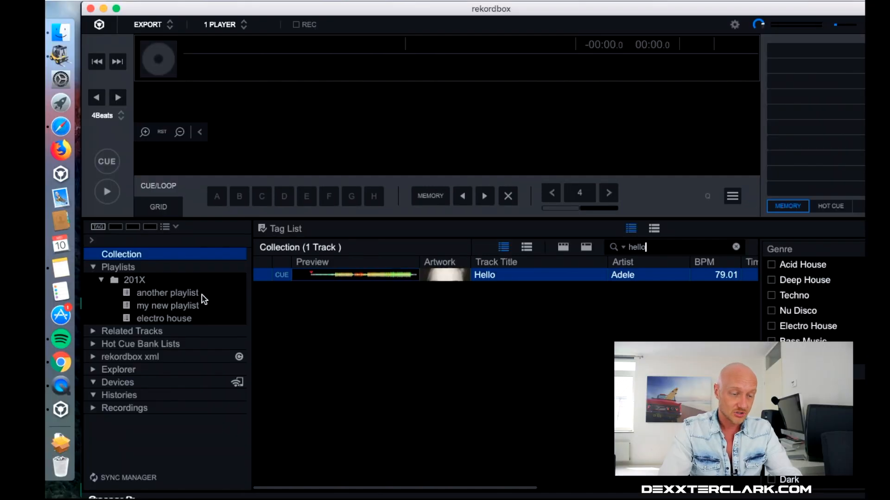
pyautogui.click(203, 295)
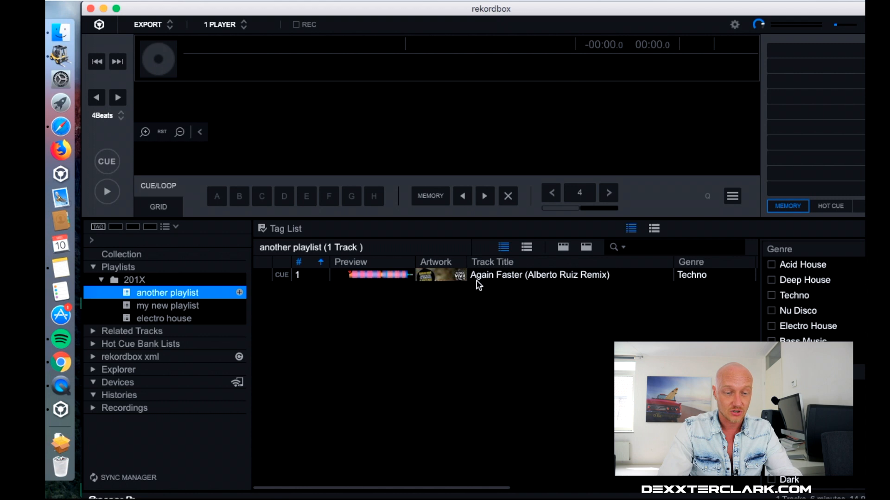
pyautogui.click(658, 249)
pyautogui.write('hello')
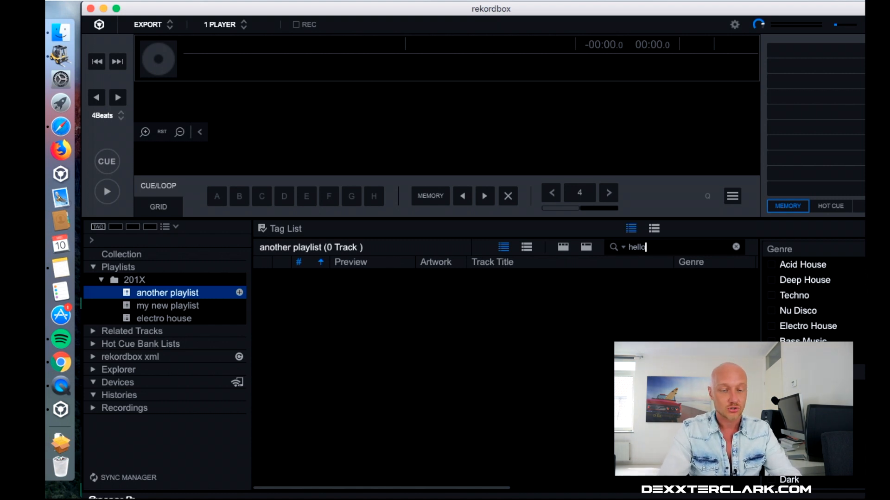
pyautogui.click(737, 247)
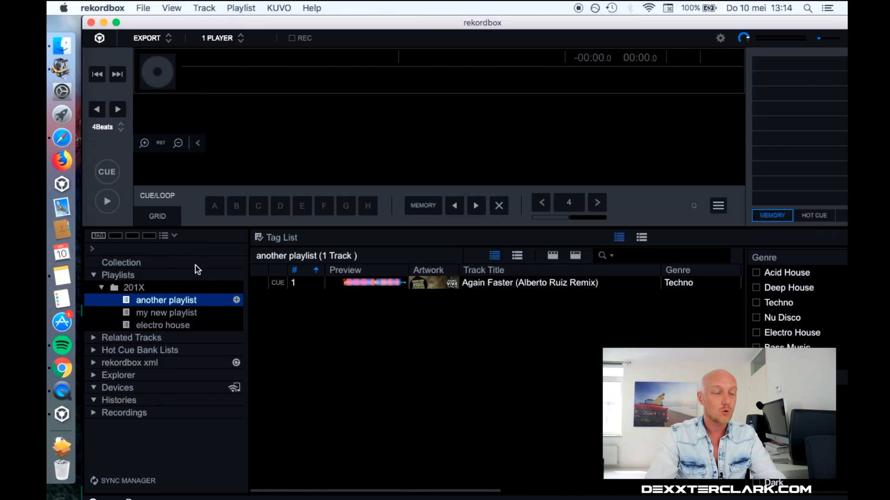
# Step: Return to the collection and examine the information columns available for its tracks
pyautogui.click(195, 266)
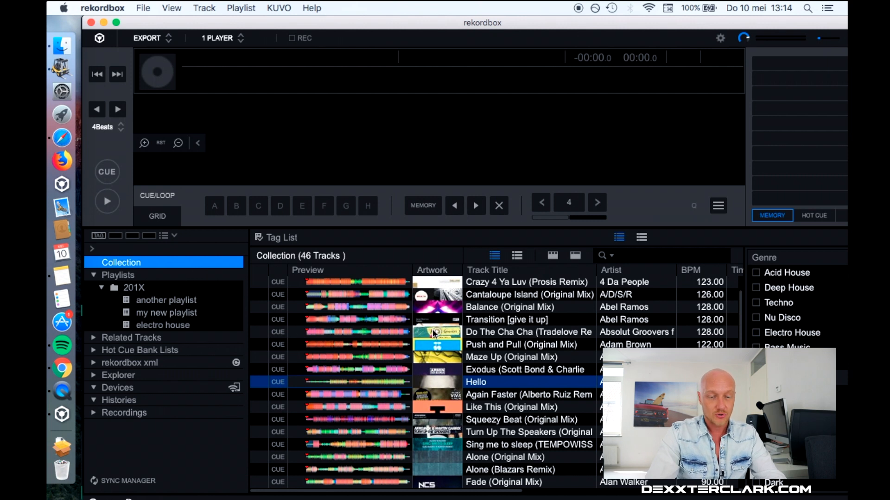
pyautogui.hscroll(3, 530, 330)
pyautogui.hscroll(10, 530, 330)
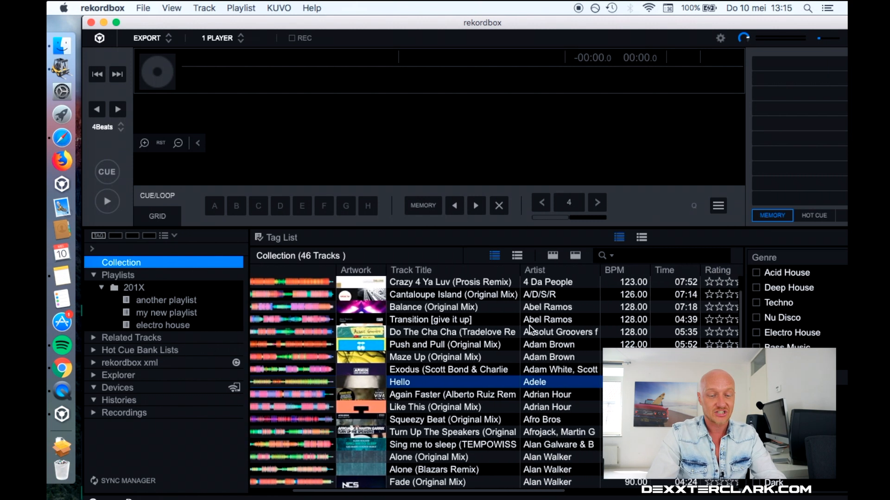
pyautogui.hscroll(8, 686, 343)
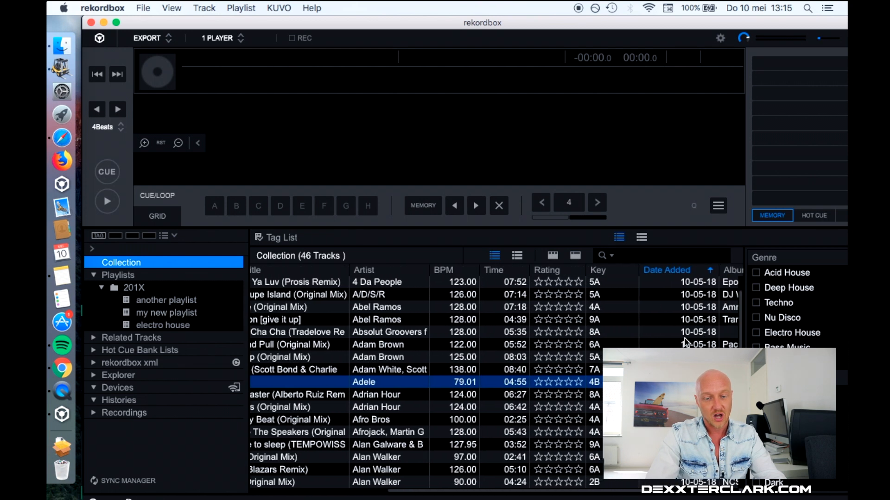
pyautogui.hscroll(-20, 687, 343)
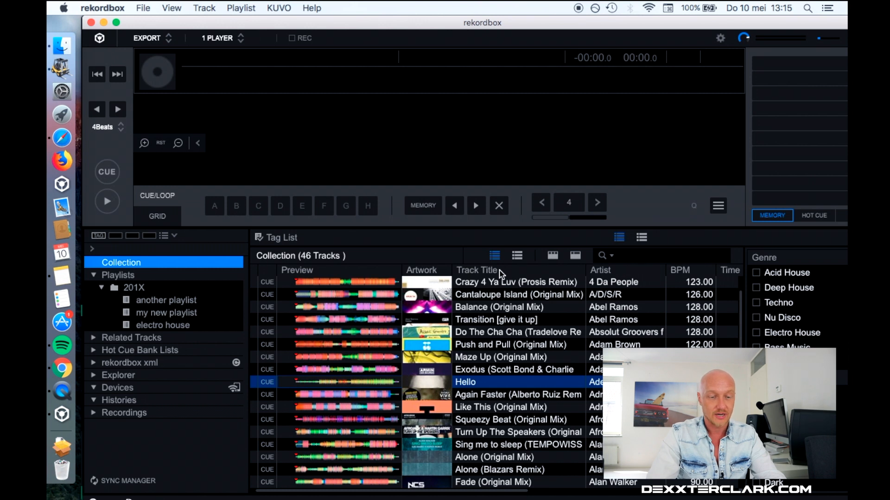
# Step: Show the Album Artist column in the collection's track list and place it directly after the Artist column
pyautogui.rightClick(501, 274)
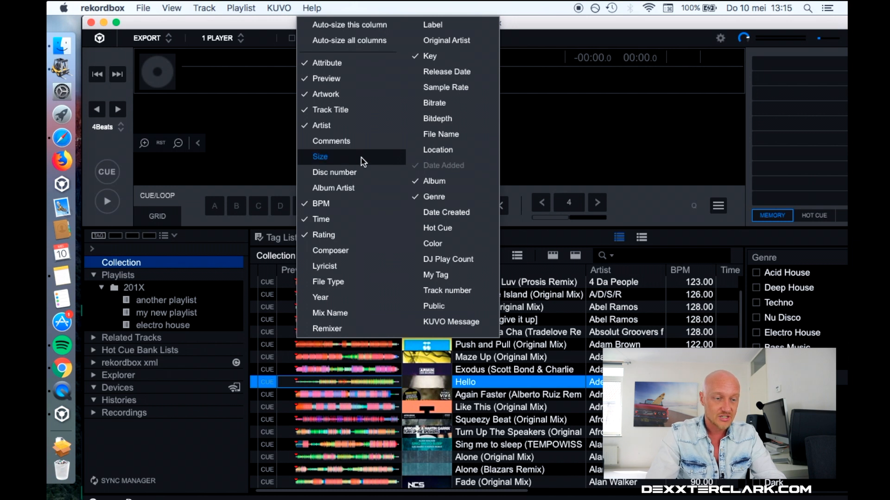
pyautogui.click(336, 192)
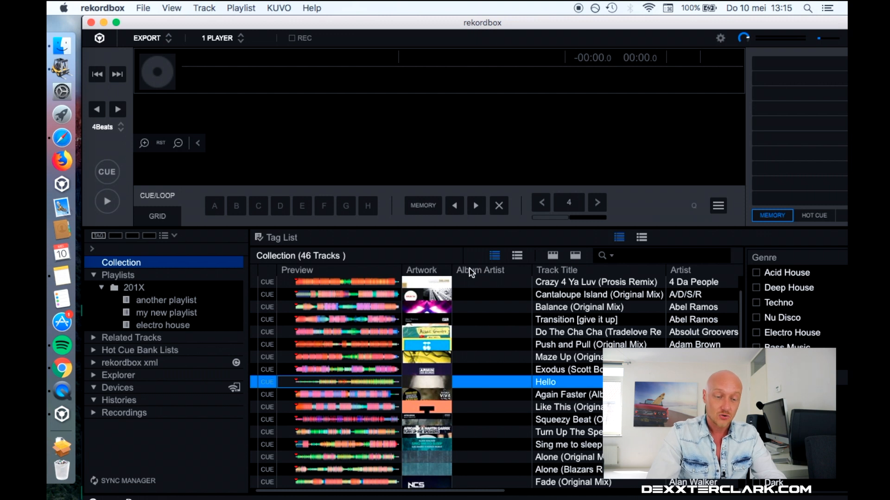
pyautogui.moveTo(471, 272); pyautogui.dragTo(611, 277)
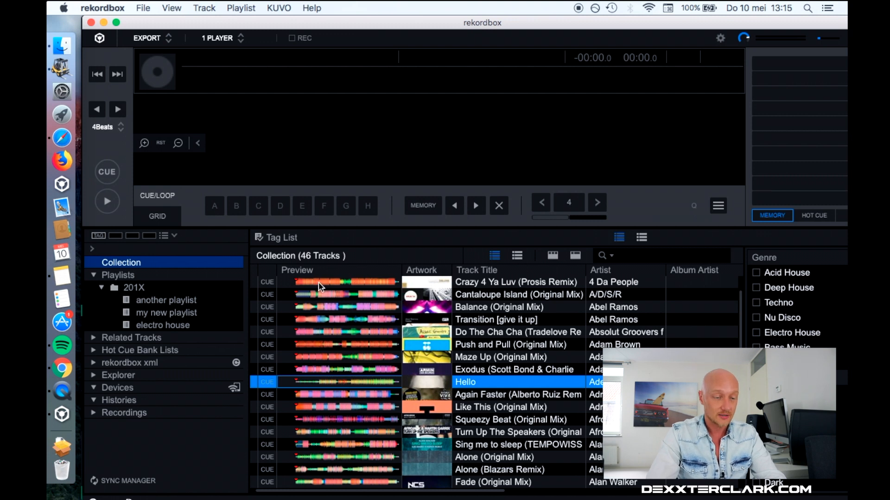
# Step: Preview the track Crazy 4 Ya Luv (Prosis Remix) from several points of its preview waveform
pyautogui.click(319, 283)
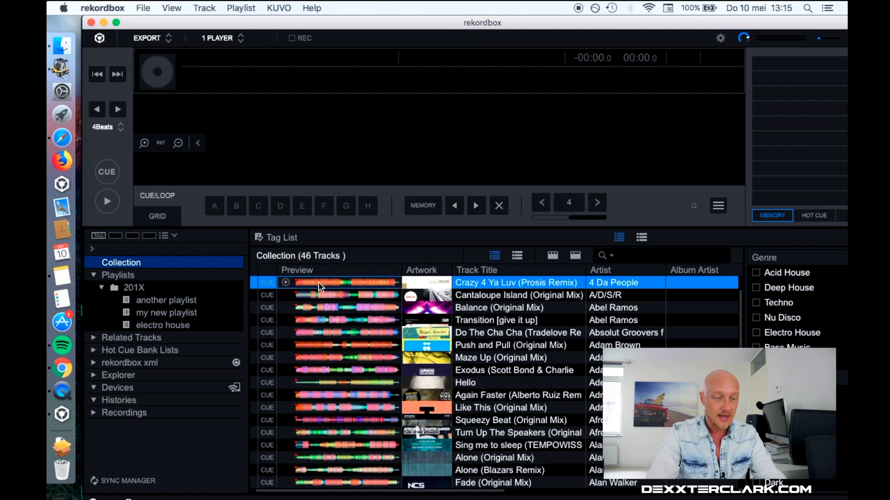
pyautogui.click(359, 286)
pyautogui.click(373, 286)
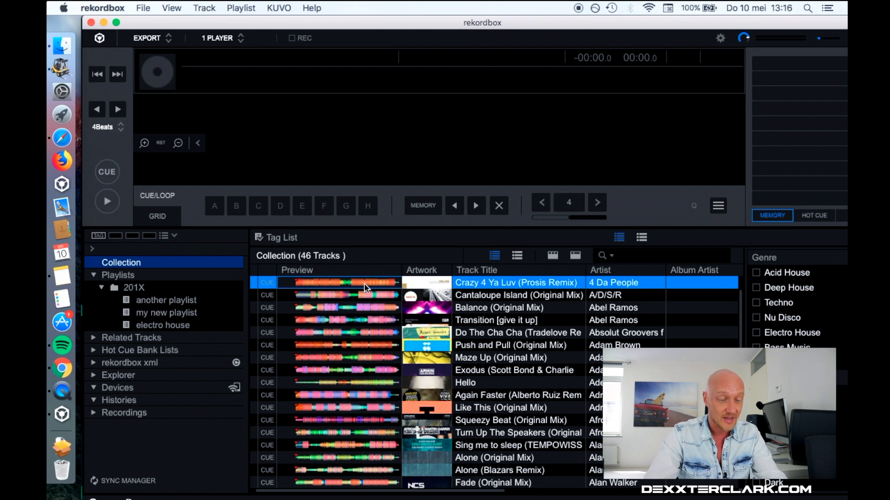
# Step: Load Crazy 4 Ya Luv (Prosis Remix) on the first deck and Balance (Original Mix) on the second deck of the 2 Player layout
pyautogui.doubleClick(488, 283)
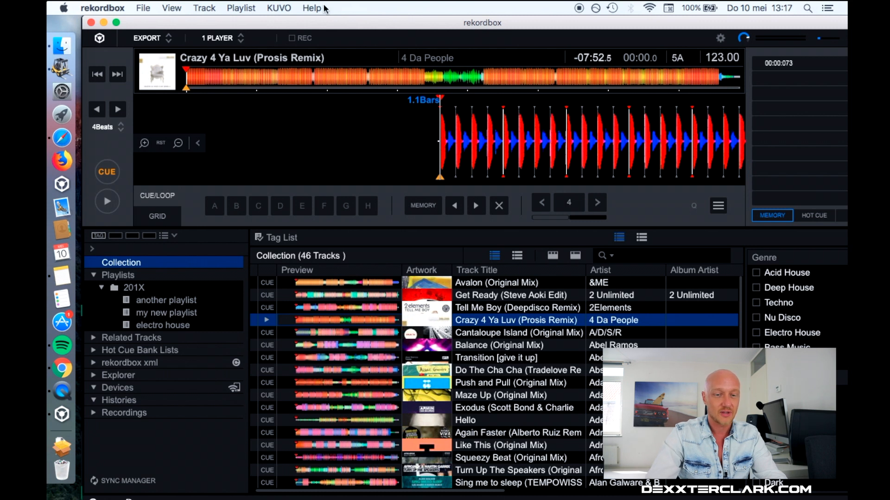
pyautogui.click(238, 40)
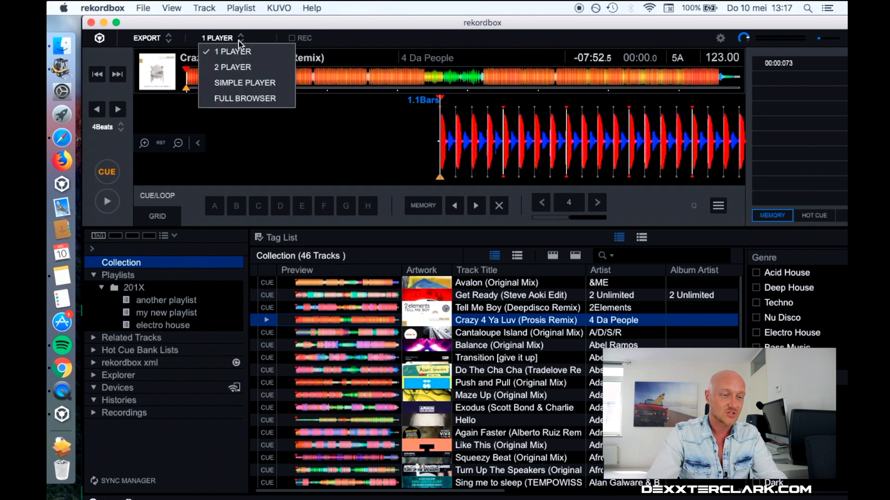
pyautogui.click(254, 64)
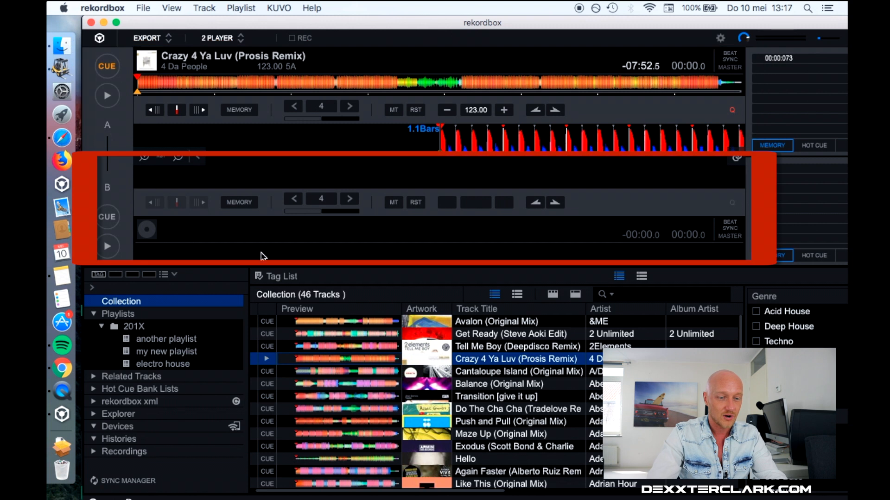
pyautogui.moveTo(492, 387); pyautogui.dragTo(528, 188)
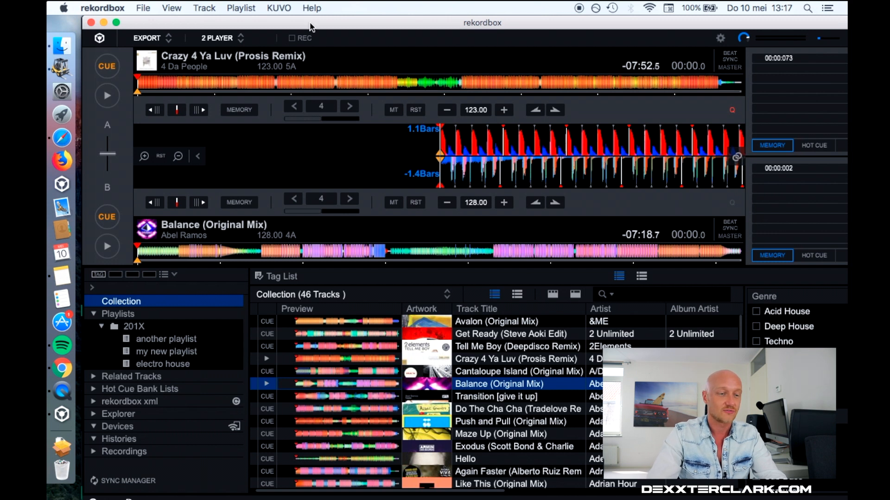
# Step: View the Simple Player and Full Browser layouts and return to the 1 Player layout
pyautogui.click(238, 43)
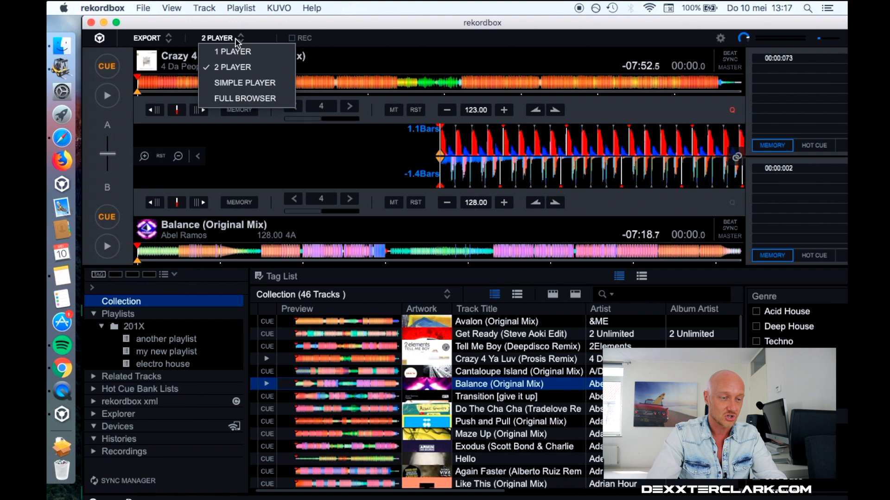
pyautogui.click(258, 84)
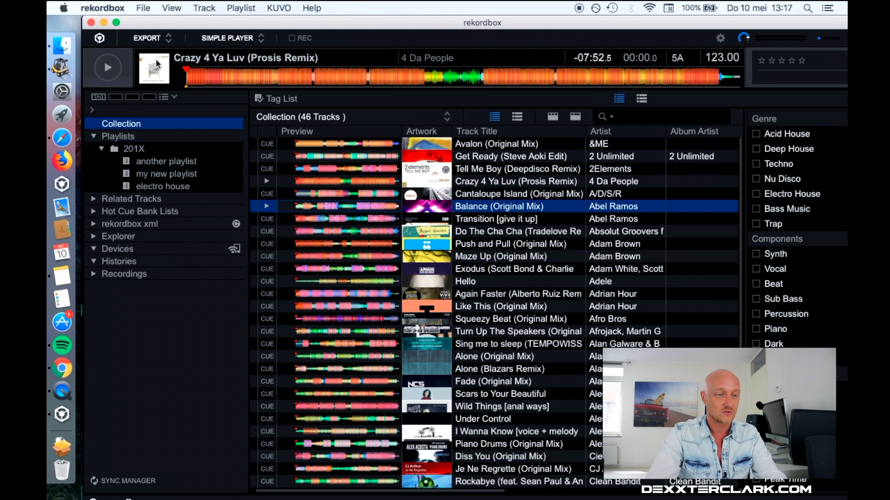
pyautogui.click(227, 38)
pyautogui.click(251, 96)
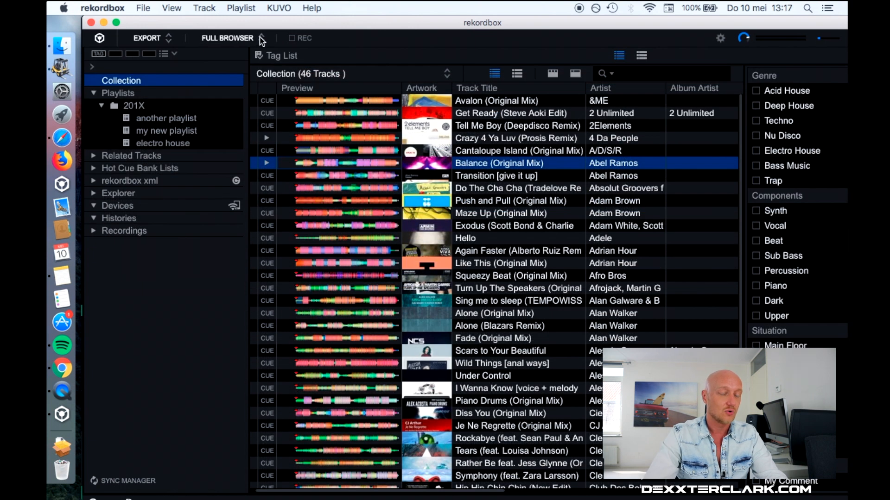
pyautogui.click(262, 40)
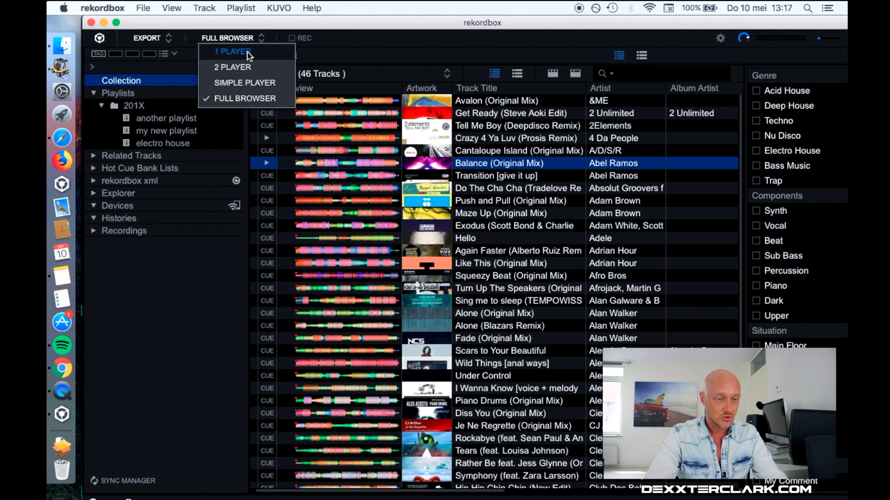
pyautogui.click(249, 55)
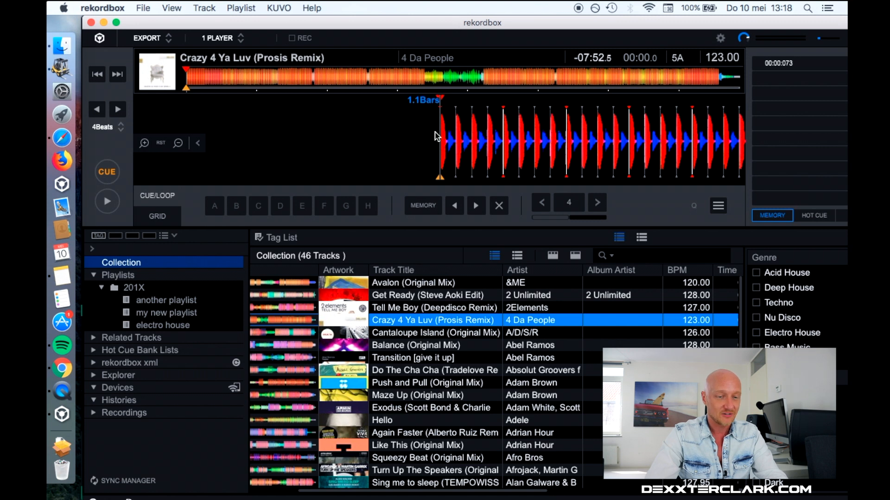
# Step: Jump to several positions in Crazy 4 Ya Luv (Prosis Remix) along its full-track waveform, ending at about 05:59
pyautogui.click(283, 76)
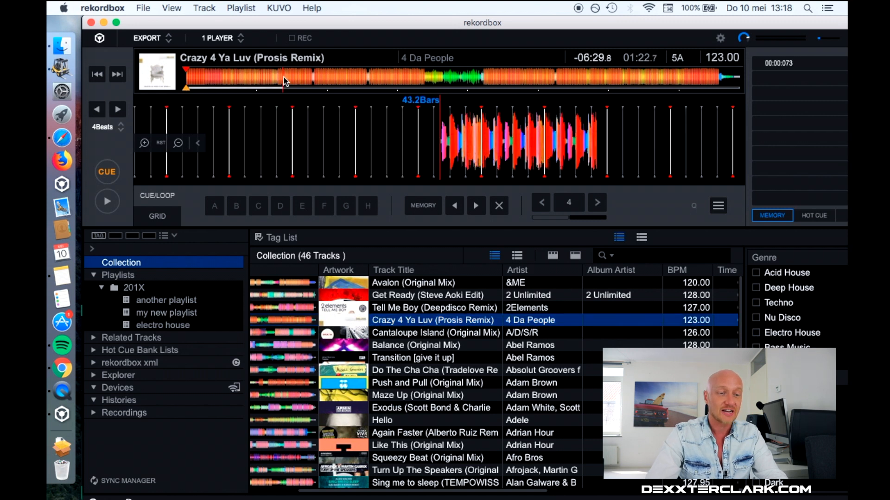
pyautogui.click(387, 79)
pyautogui.click(508, 79)
pyautogui.click(574, 81)
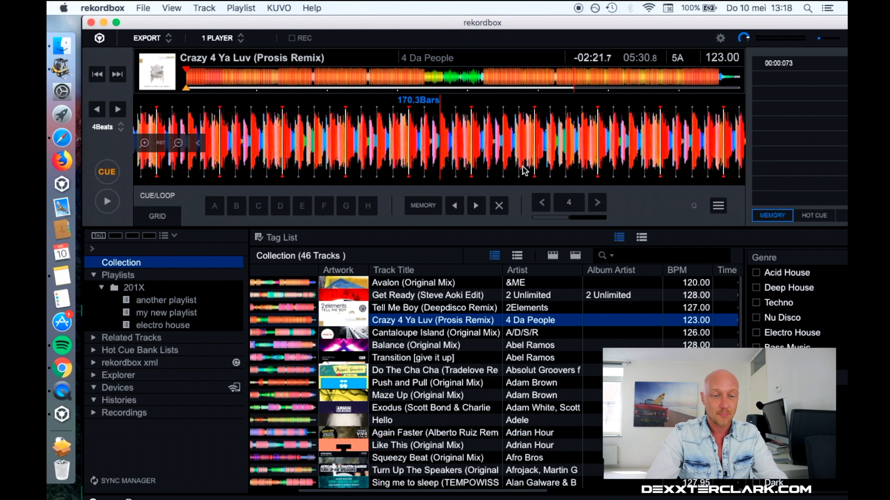
pyautogui.click(607, 78)
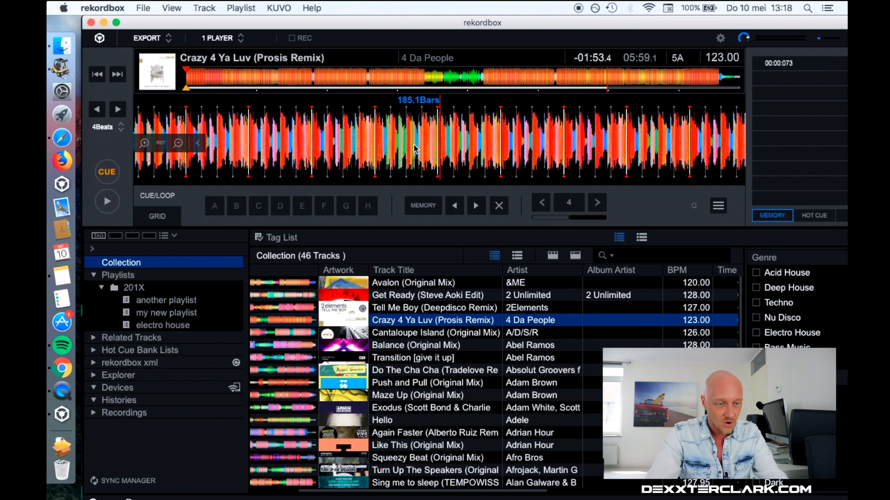
# Step: Zoom the enlarged waveform in and back out, and collapse and expand its zoom controls
pyautogui.click(144, 143)
pyautogui.click(144, 144)
pyautogui.click(145, 146)
pyautogui.click(145, 146)
pyautogui.click(145, 146)
pyautogui.click(145, 147)
pyautogui.click(145, 147)
pyautogui.click(145, 146)
pyautogui.click(178, 145)
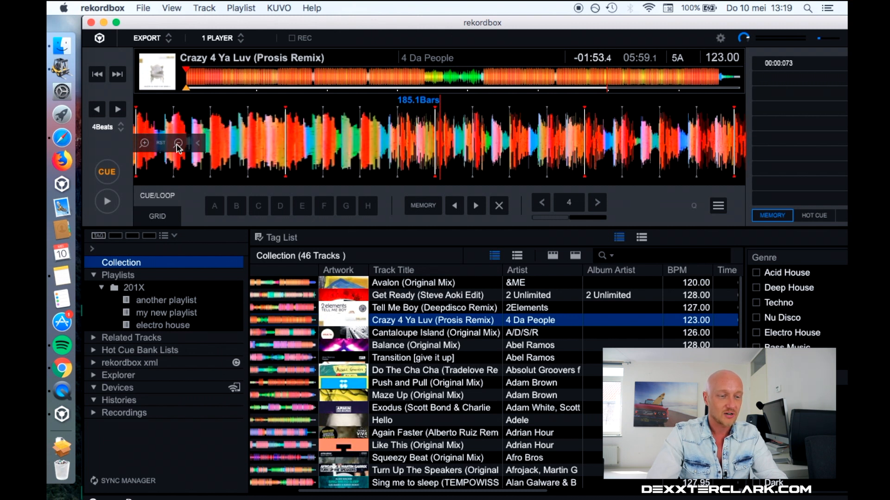
pyautogui.click(178, 145)
pyautogui.click(178, 145)
pyautogui.click(179, 146)
pyautogui.click(179, 146)
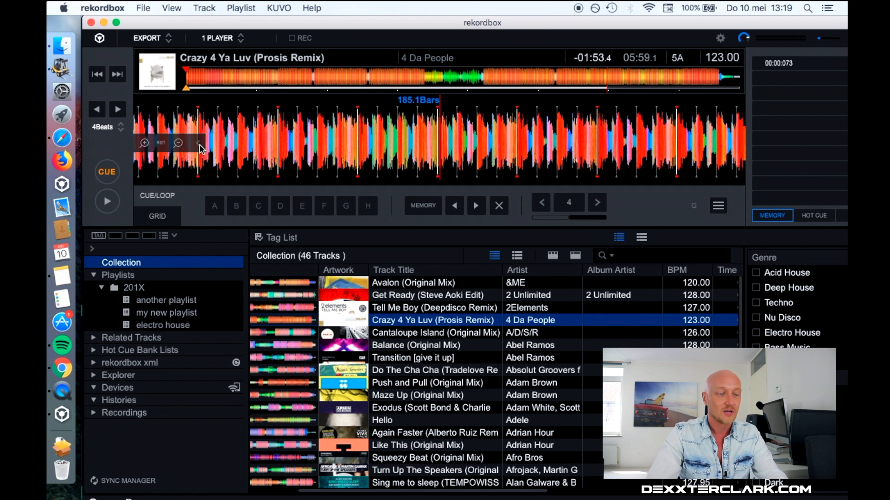
pyautogui.click(199, 145)
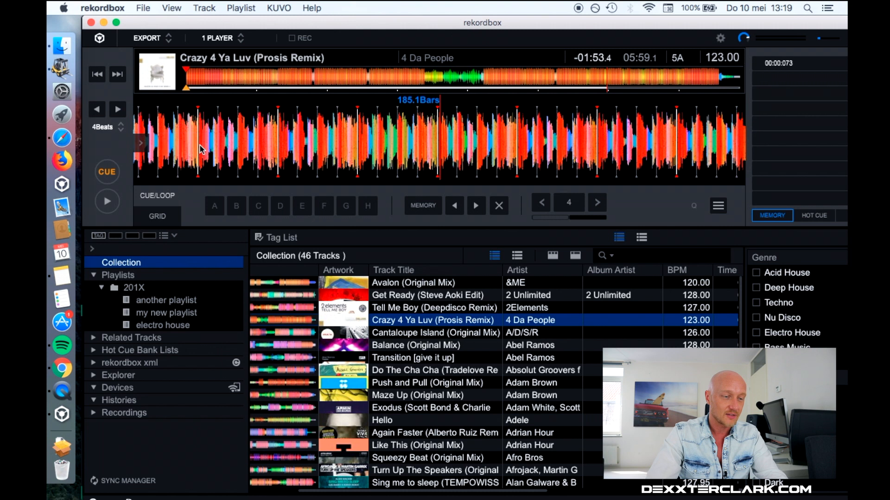
pyautogui.click(142, 147)
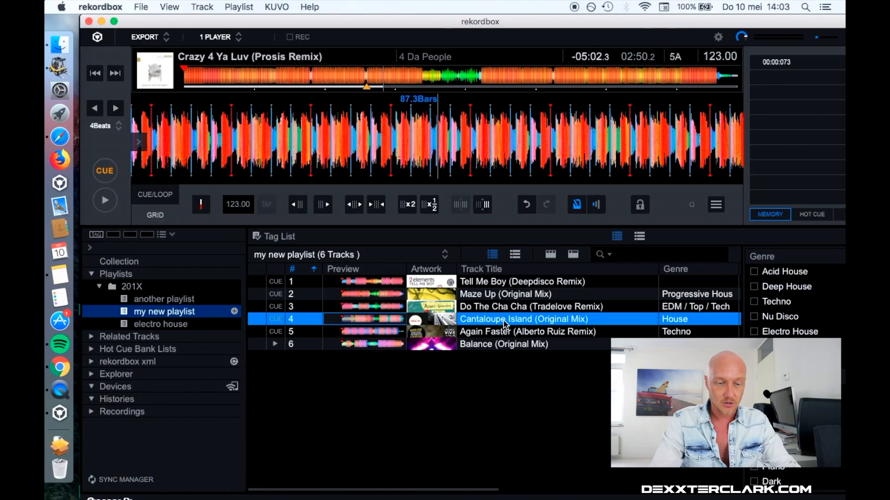
# Step: In my new playlist, move Cantaloupe Island (Original Mix) to position 1 and Tell Me Boy (Deepdisco Remix) to position 5
pyautogui.moveTo(505, 324); pyautogui.dragTo(531, 331)
pyautogui.click(542, 307)
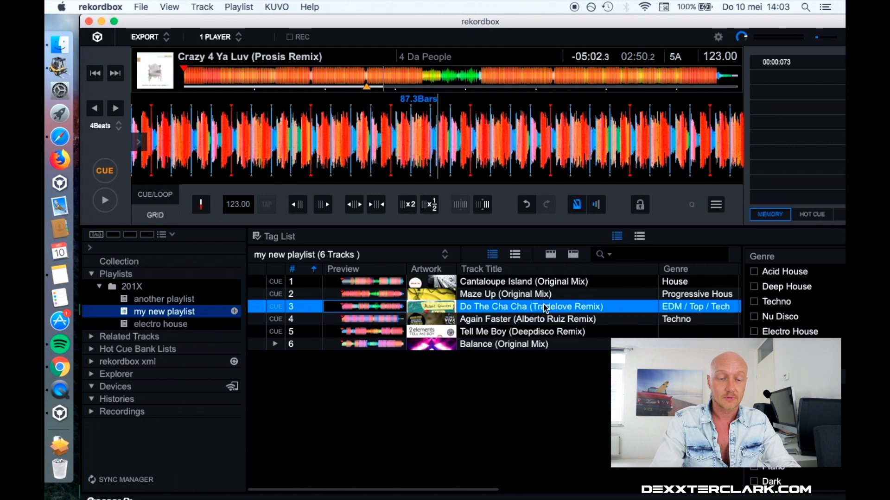
pyautogui.click(543, 286)
pyautogui.click(535, 293)
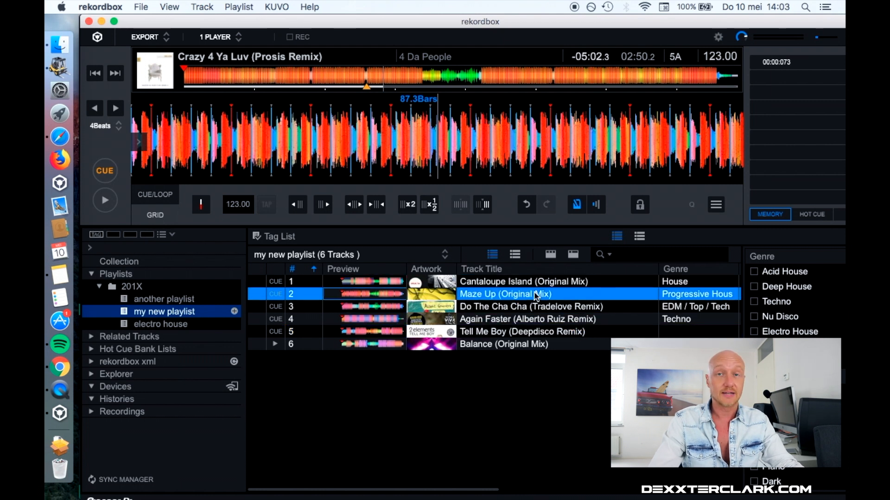
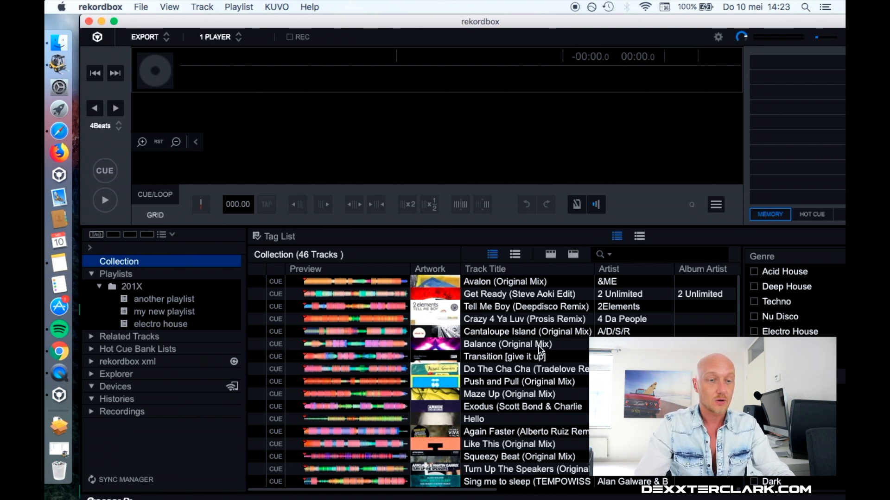
# Step: Load Balance (Original Mix) from the collection into the 1 Player layout and show the Cue/Loop controls
pyautogui.click(229, 38)
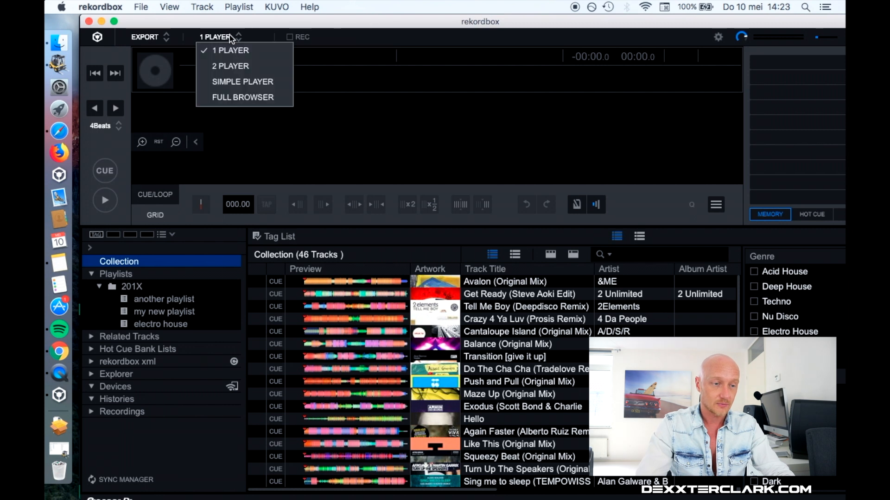
pyautogui.click(237, 39)
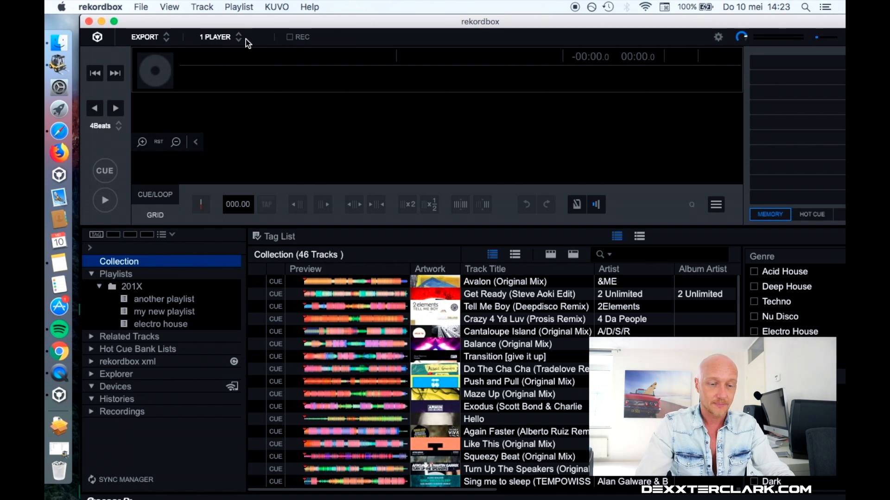
pyautogui.doubleClick(554, 346)
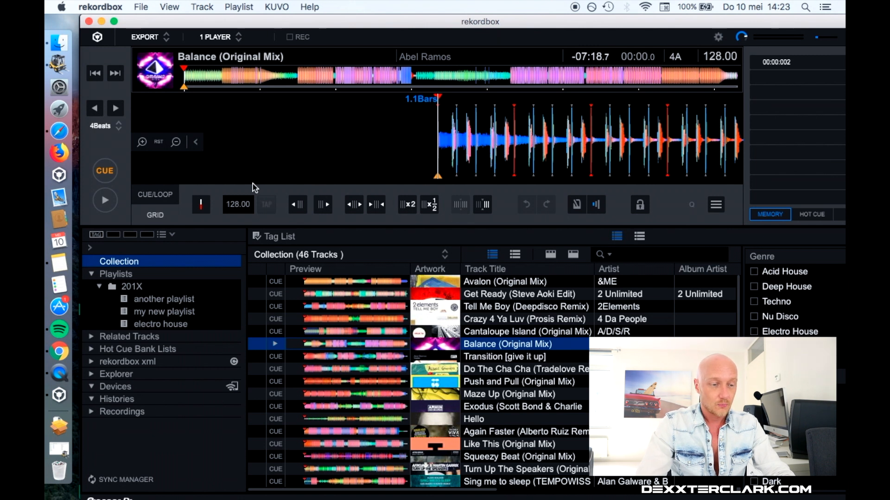
pyautogui.click(172, 201)
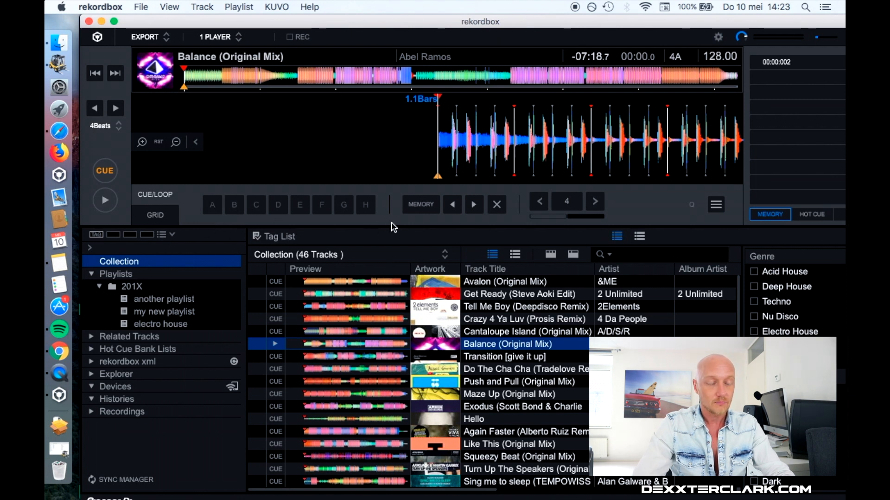
# Step: Play Balance (Original Mix) up to the start of its break, set the cue point at 03:00.0 and store it as a memory cue
pyautogui.click(409, 85)
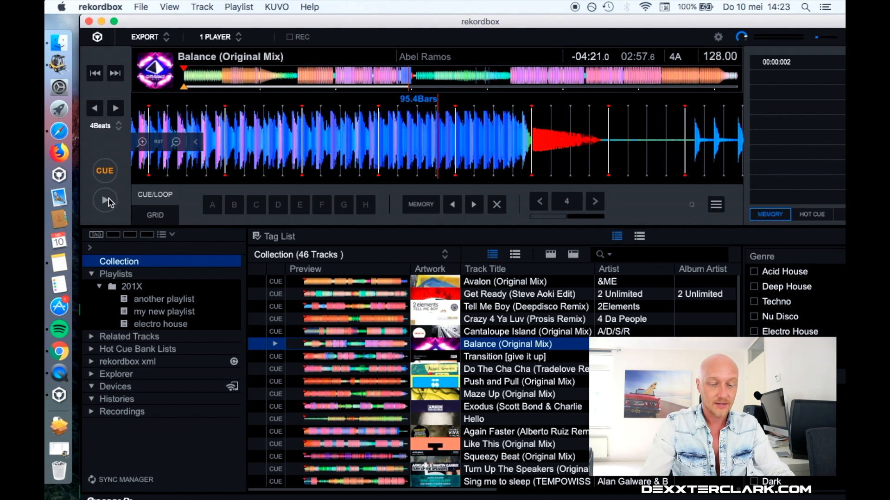
pyautogui.press('XF86AudioMute')
pyautogui.press('XF86AudioMute')
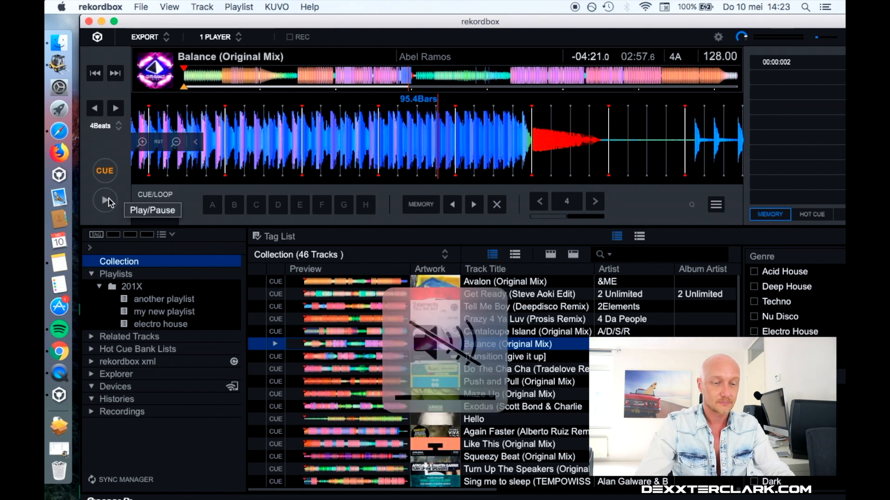
pyautogui.click(106, 201)
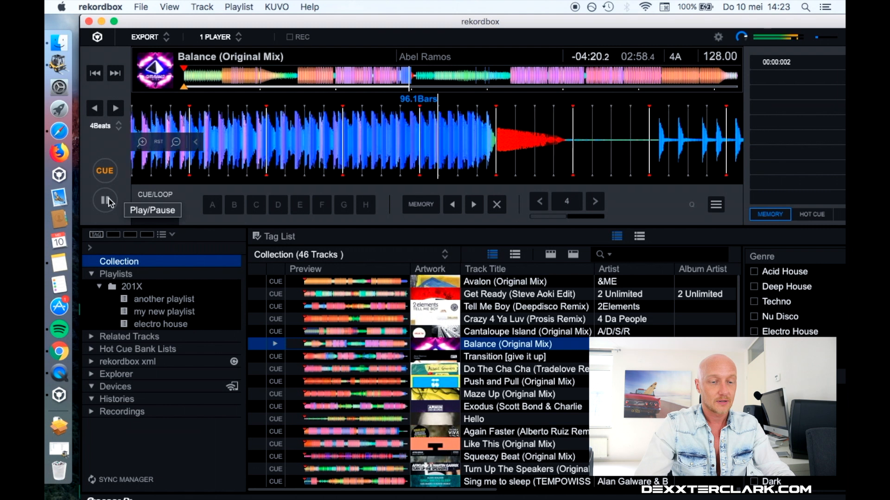
pyautogui.click(107, 201)
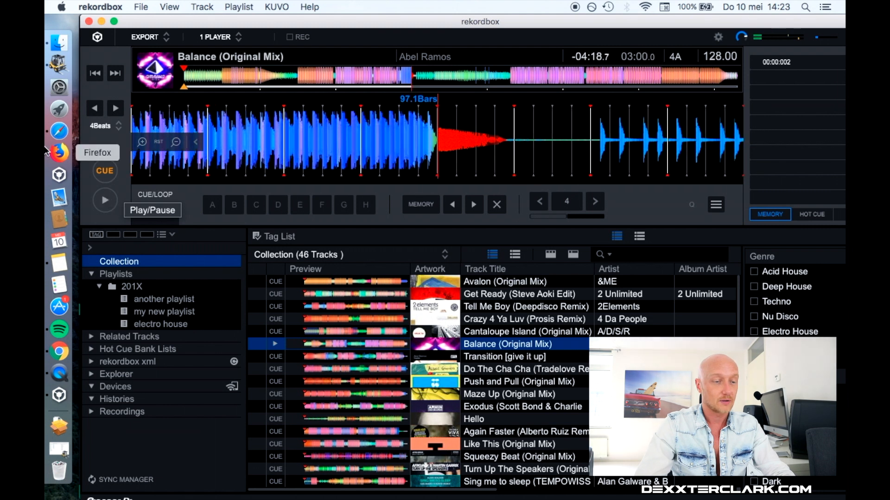
pyautogui.click(106, 174)
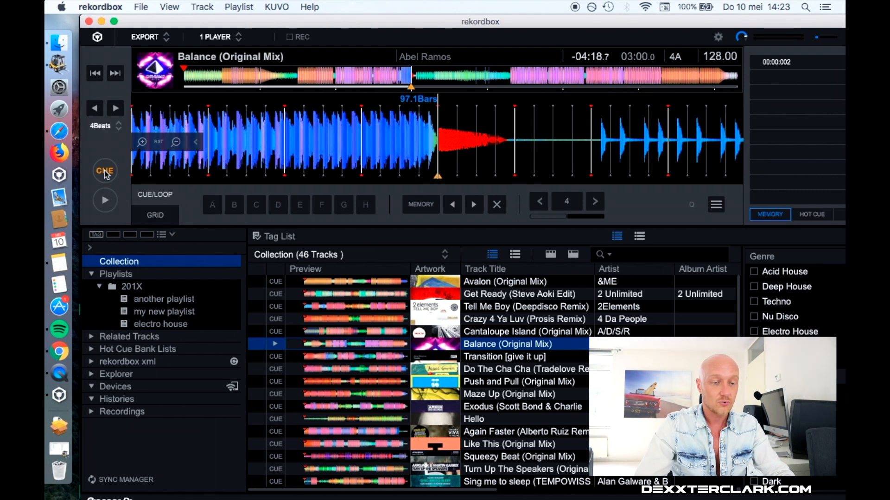
pyautogui.click(419, 206)
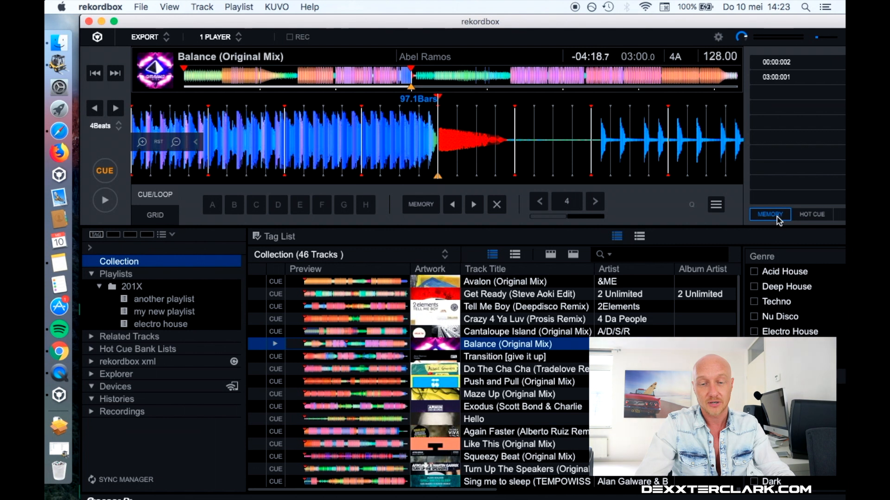
# Step: Bring the whole memory cue list into view and comment the cue at the track's beginning "start" and the one at 03:00 "break"
pyautogui.click(808, 214)
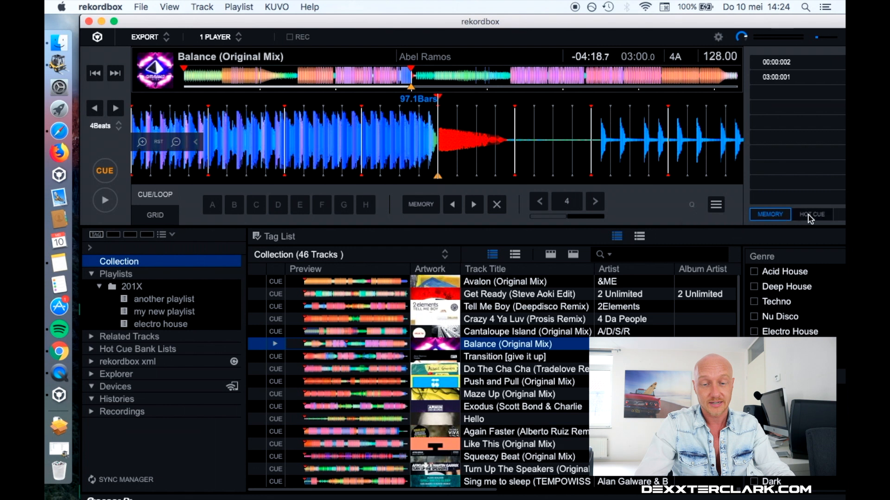
pyautogui.click(781, 216)
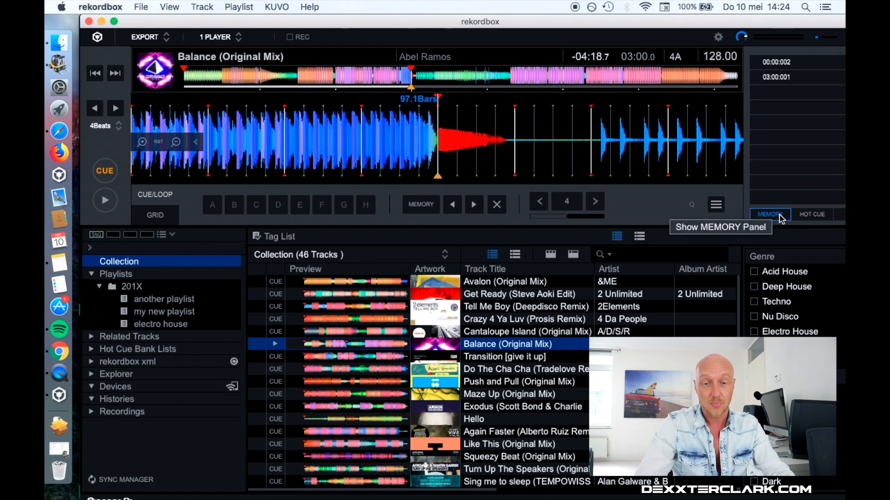
pyautogui.moveTo(786, 23); pyautogui.dragTo(750, 22)
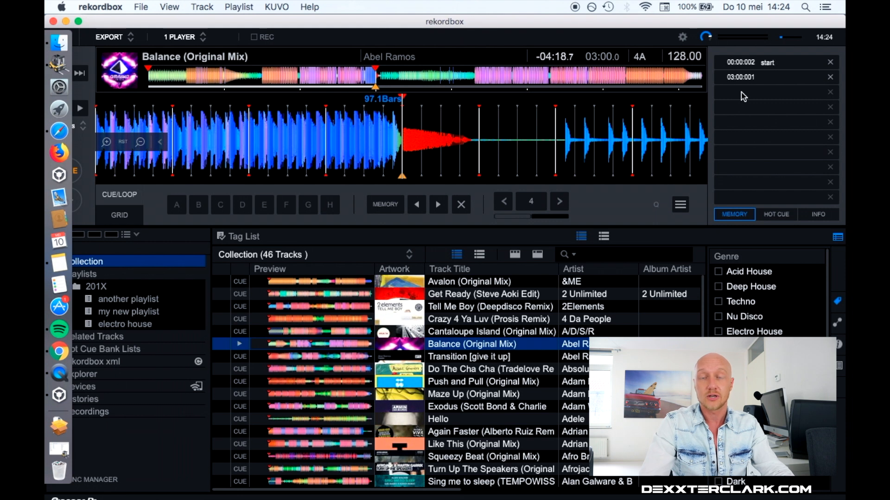
pyautogui.click(769, 77)
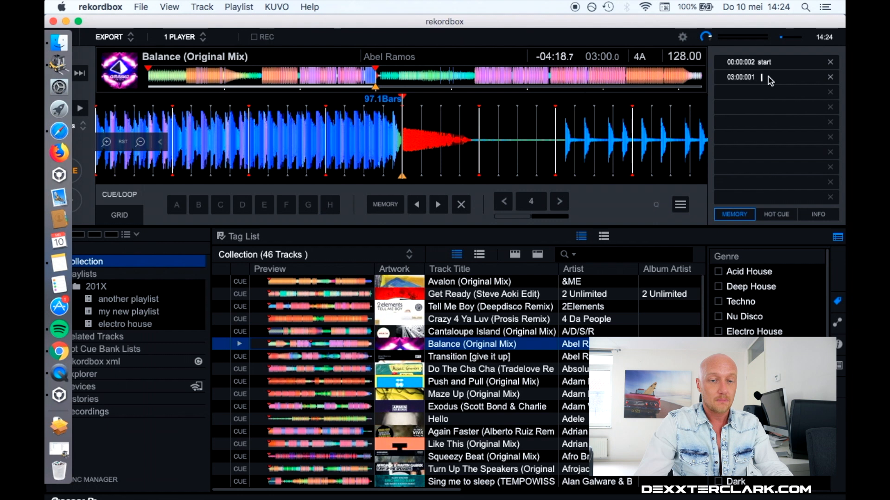
pyautogui.write('break')
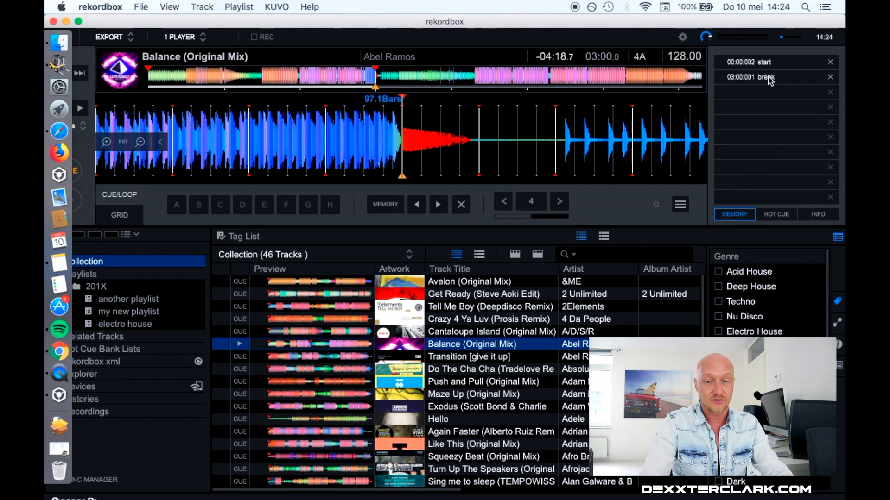
# Step: Move Balance (Original Mix) to the drop after the break, set the cue point at 04:18.7 and store it as a memory cue
pyautogui.click(473, 82)
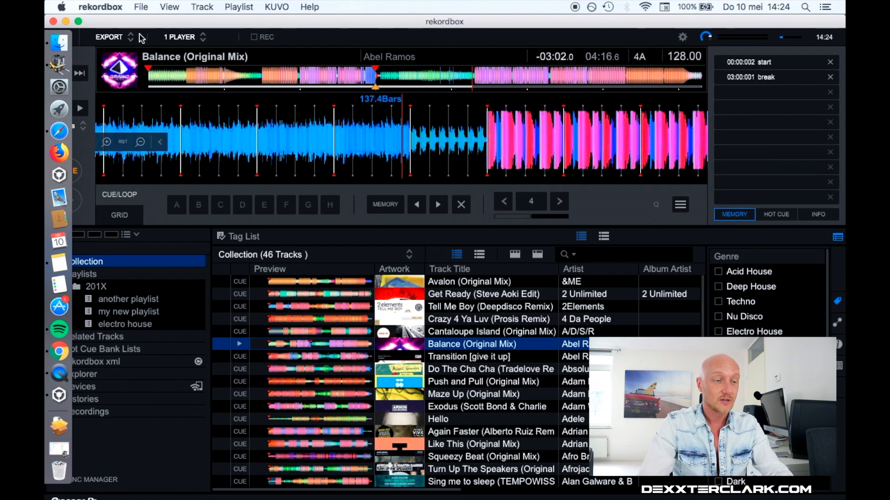
pyautogui.moveTo(147, 24); pyautogui.dragTo(167, 24)
pyautogui.click(90, 202)
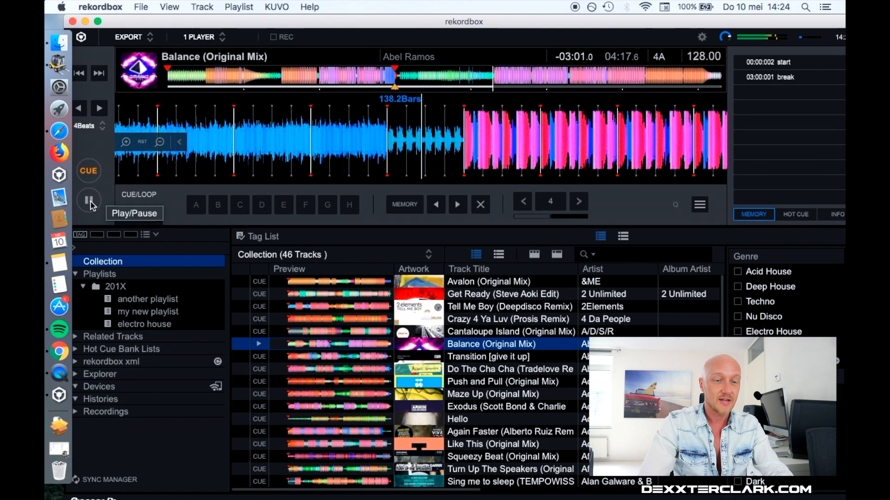
pyautogui.click(90, 202)
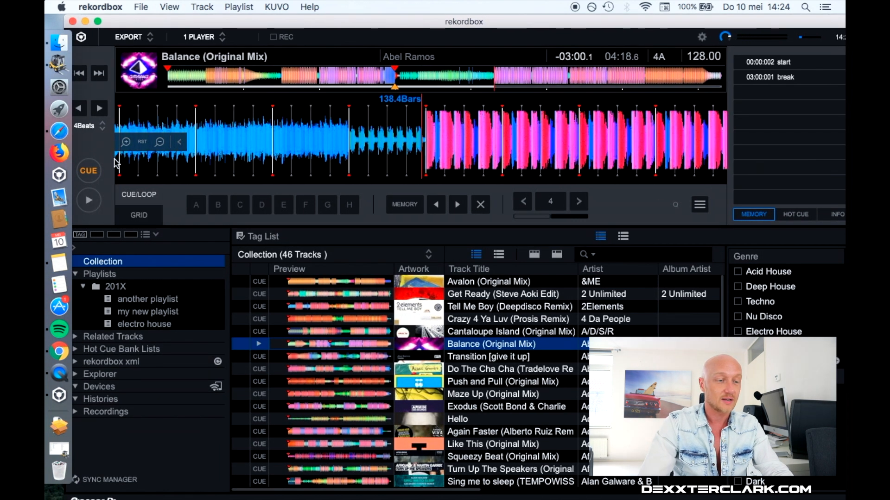
pyautogui.click(88, 172)
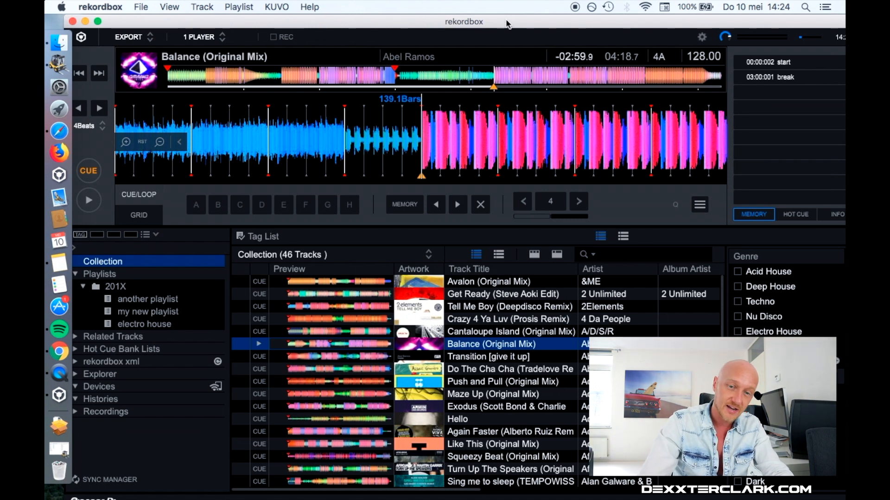
pyautogui.moveTo(507, 24); pyautogui.dragTo(496, 24)
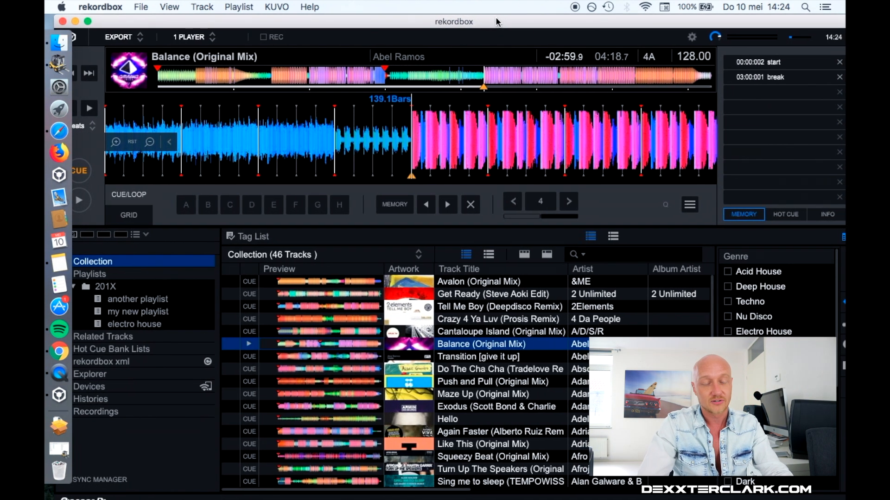
pyautogui.click(397, 204)
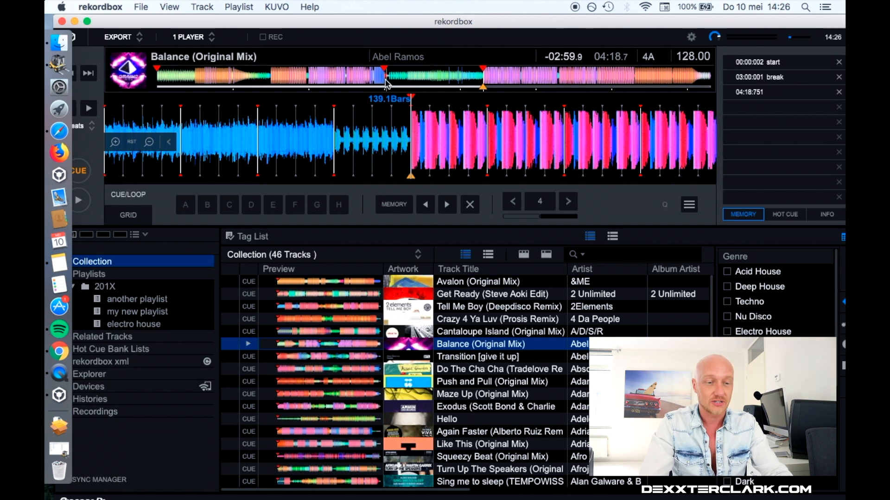
# Step: Delete the memory cues at 03:00 and 04:18 from the memory cue list
pyautogui.click(838, 78)
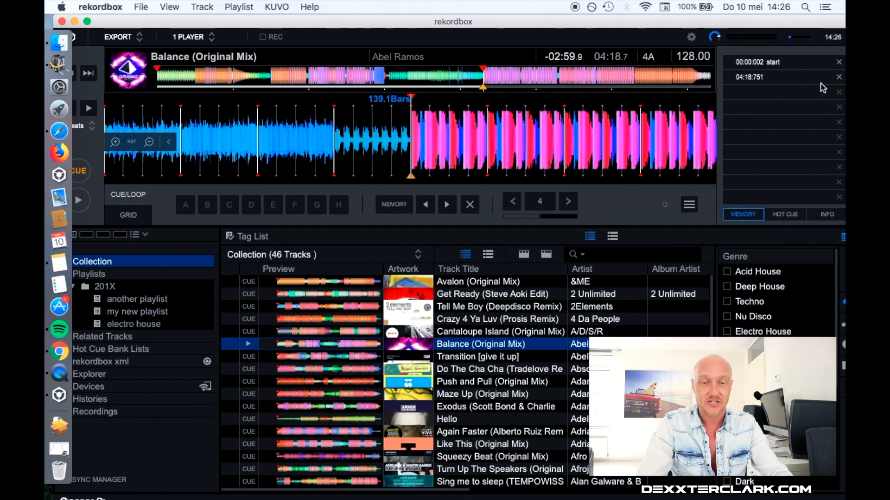
pyautogui.click(839, 77)
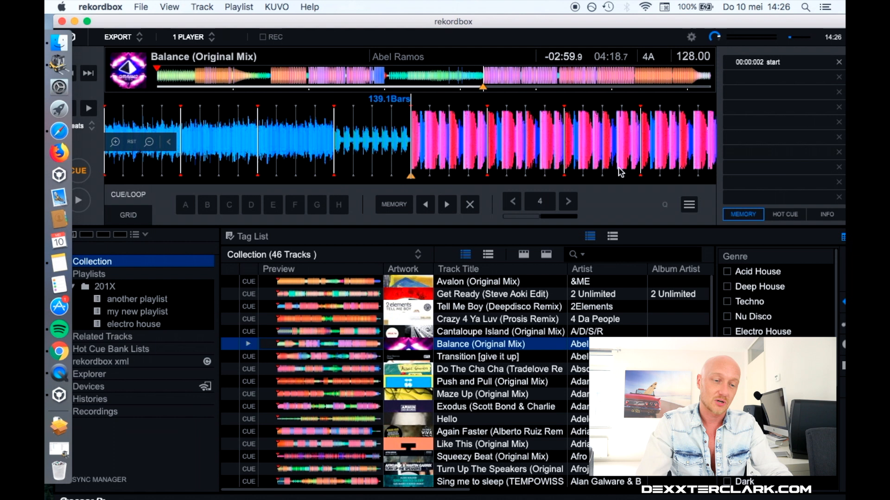
# Step: Store memory cues at the track's main sections: 04:18.7, the start of the break at 03:00.0, and 06:18.7
pyautogui.click(393, 204)
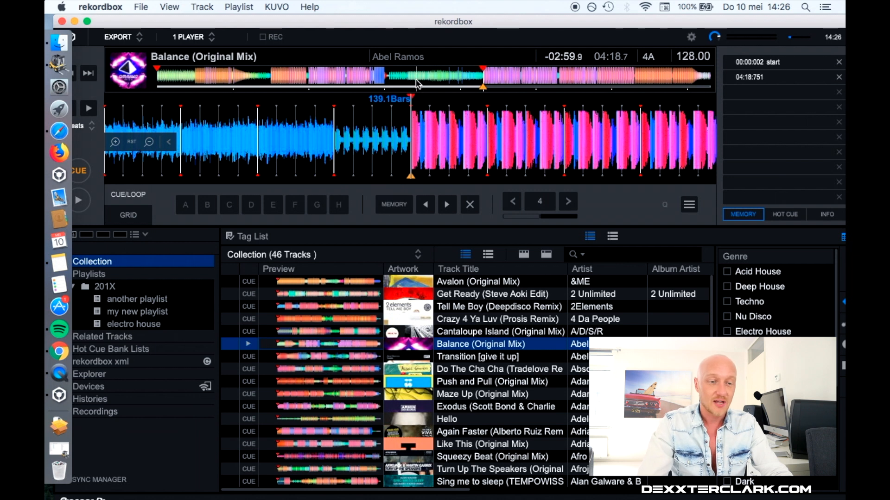
pyautogui.click(381, 78)
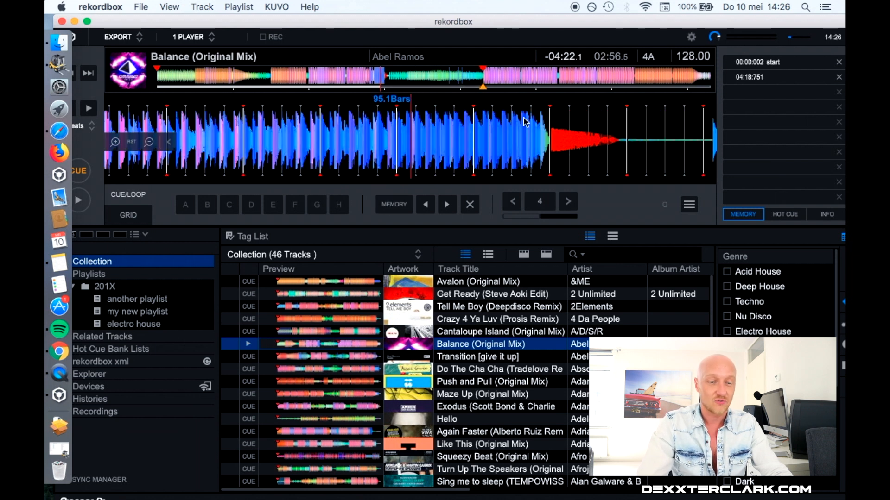
pyautogui.click(86, 190)
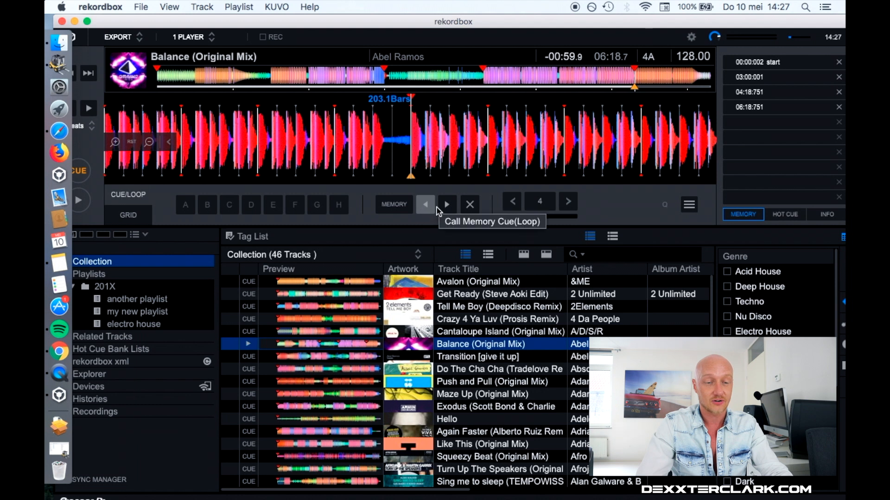
# Step: Recall the stored memory cues backwards through the track, ending at the one at 03:00
pyautogui.click(434, 208)
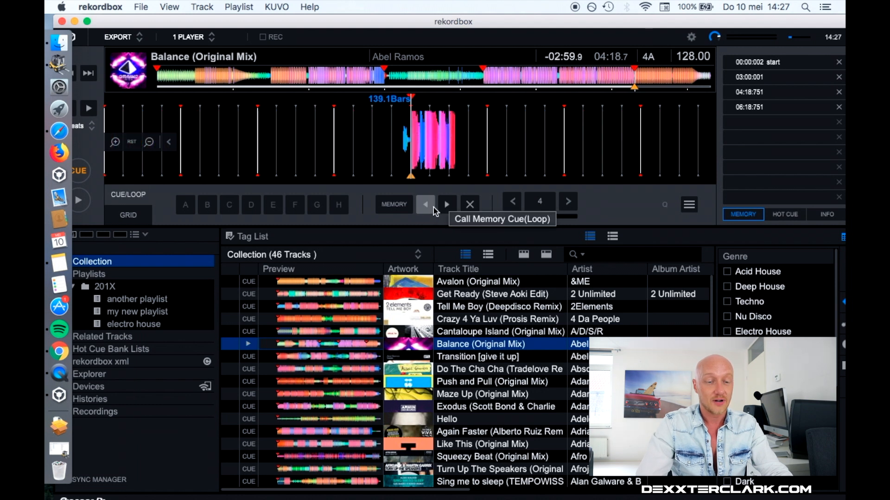
pyautogui.click(428, 209)
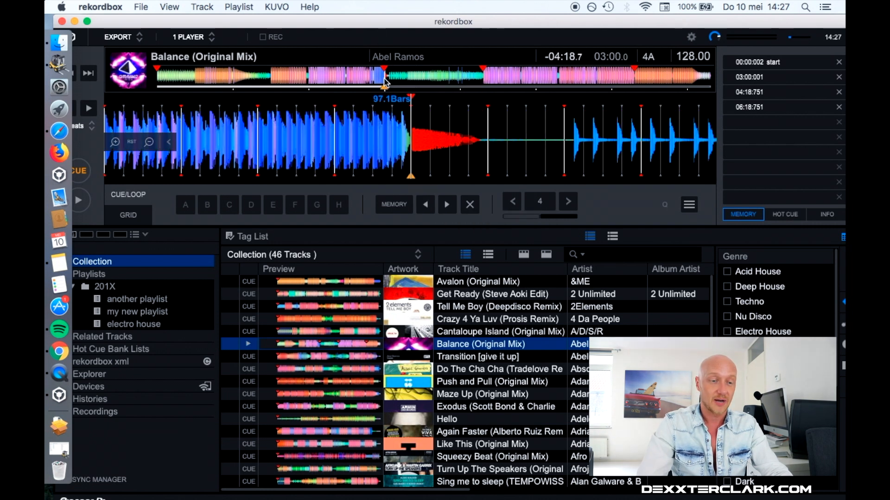
pyautogui.click(469, 206)
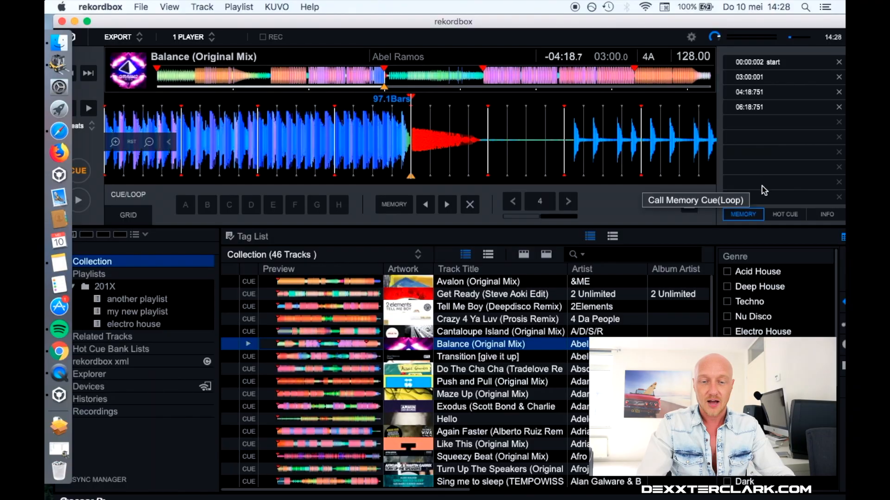
# Step: Show the hot cue list and set hot cue A at 03:00
pyautogui.click(786, 218)
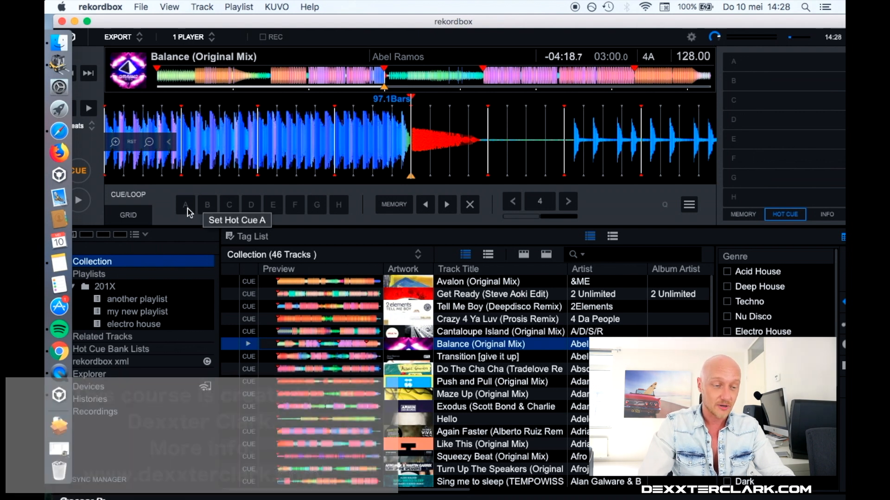
pyautogui.click(188, 212)
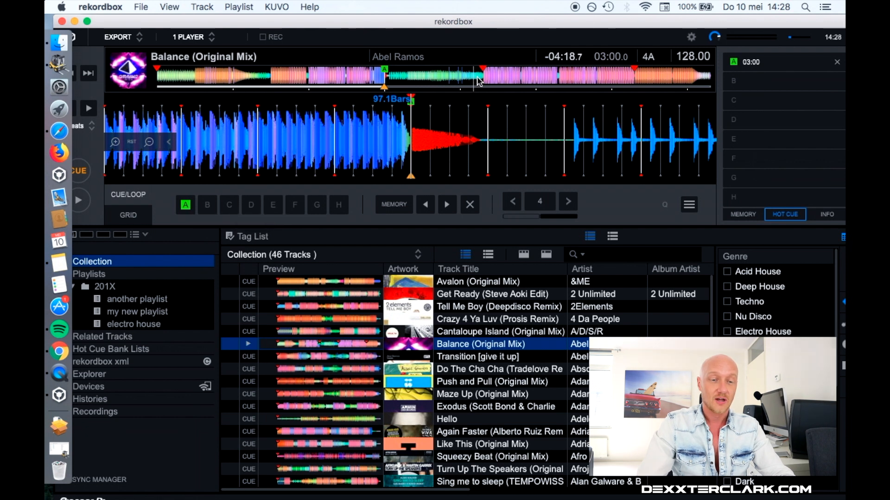
# Step: Set the cue point on the beat at 04:48.7 and assign it to hot cue B
pyautogui.click(520, 81)
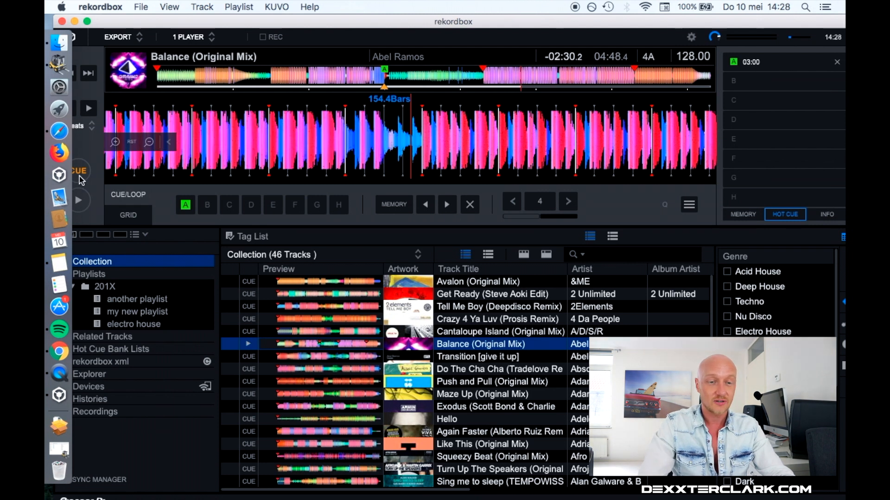
pyautogui.click(80, 176)
pyautogui.moveTo(526, 131); pyautogui.dragTo(510, 132)
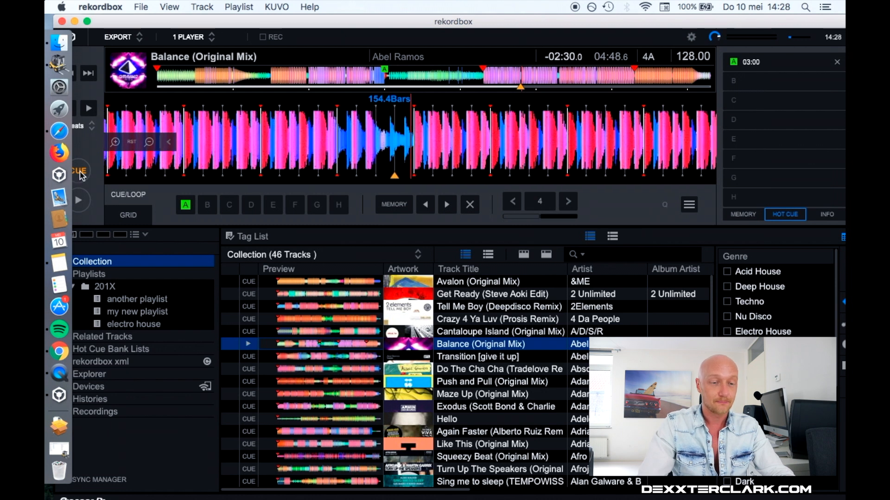
pyautogui.click(80, 173)
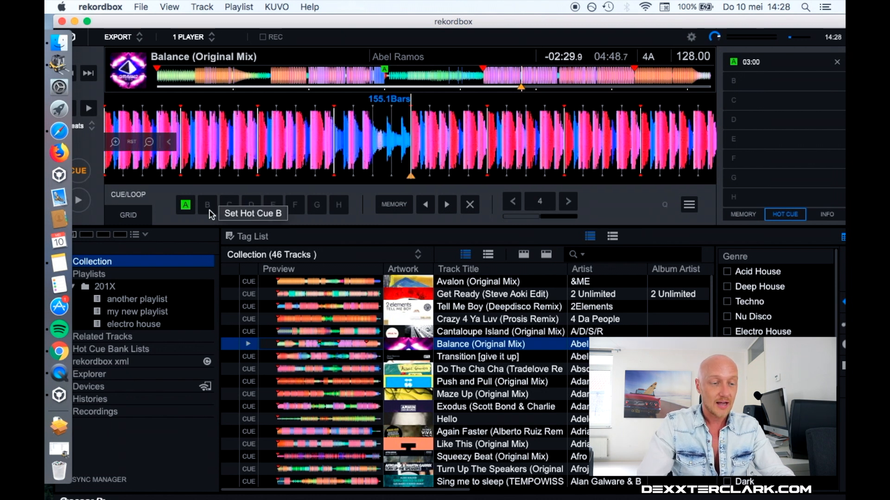
pyautogui.click(209, 209)
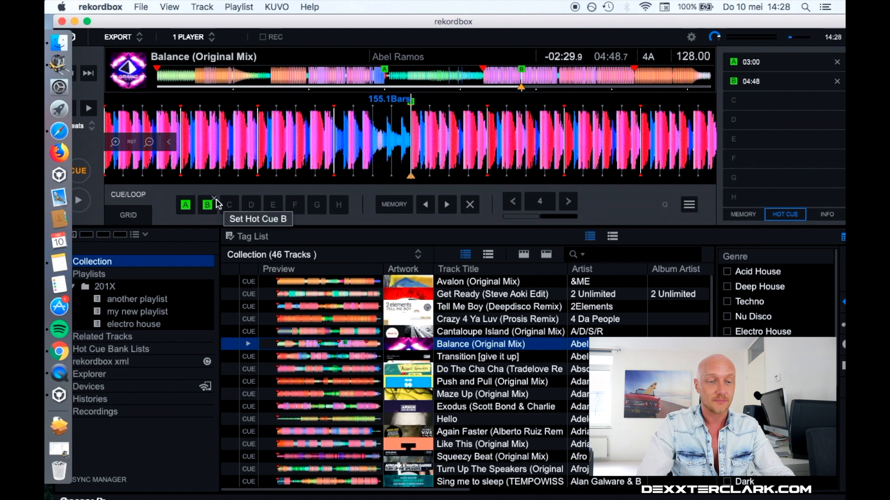
# Step: Set the cue point at 02:00.0 and assign it to hot cue C
pyautogui.click(307, 83)
pyautogui.moveTo(406, 132); pyautogui.dragTo(388, 133)
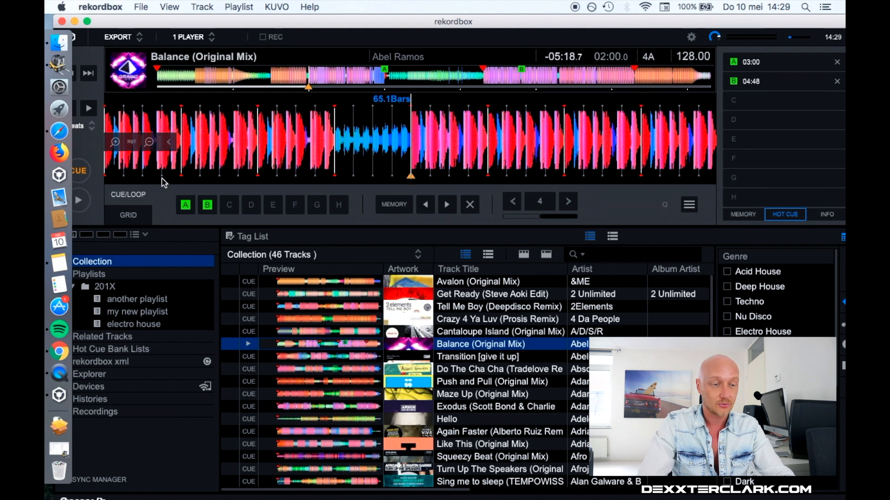
pyautogui.click(229, 205)
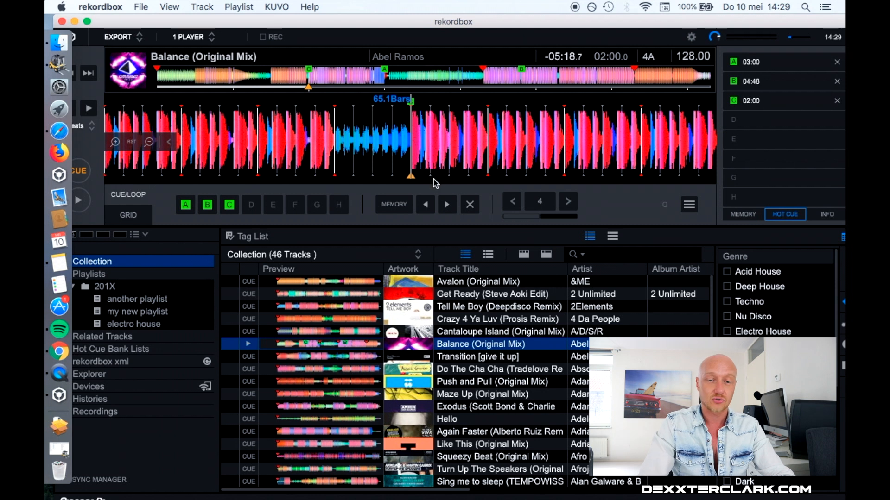
# Step: Delete hot cue C and clear hot cue B
pyautogui.click(838, 102)
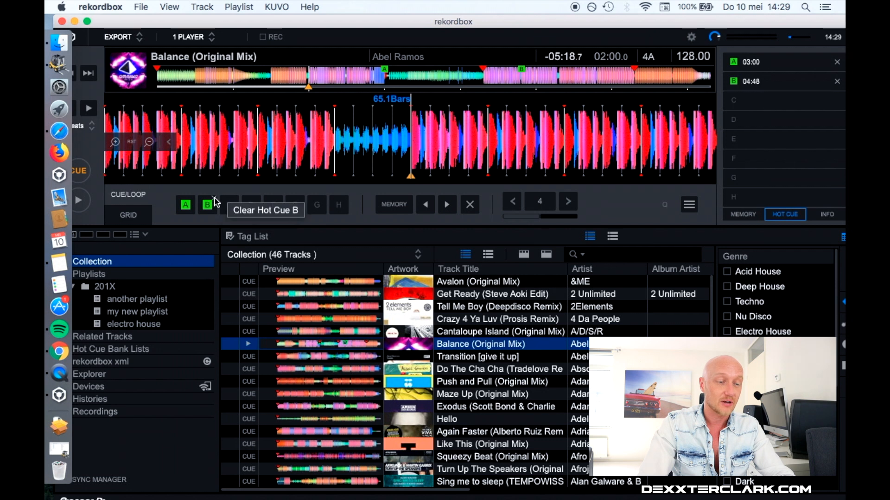
pyautogui.click(213, 198)
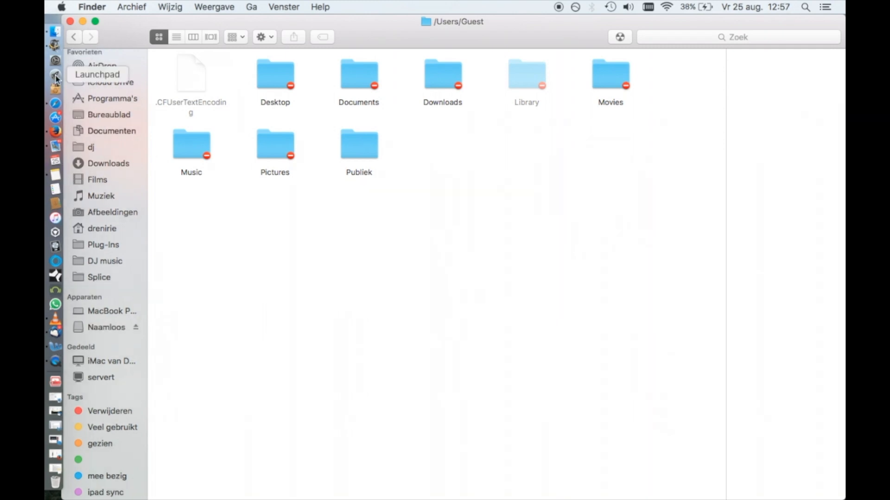
# Step: Open Schijfhulpprogramma (Disk Utility) from Launchpad's Andere folder
pyautogui.click(56, 76)
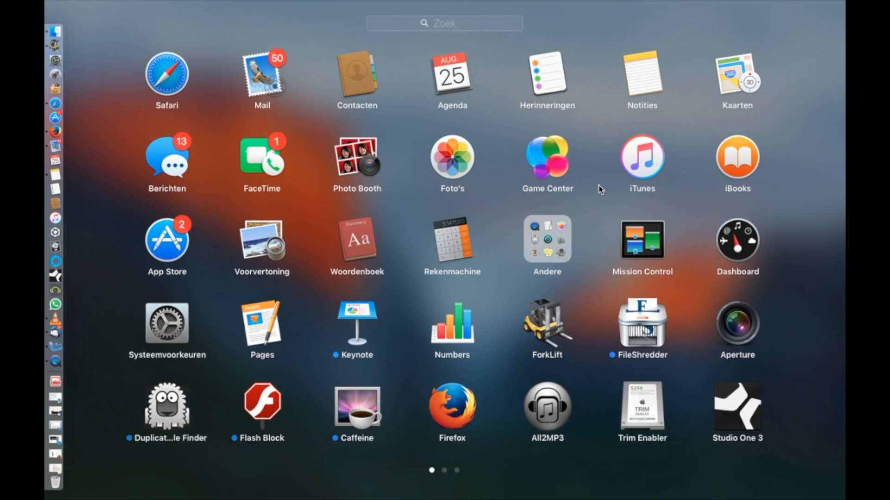
pyautogui.click(569, 227)
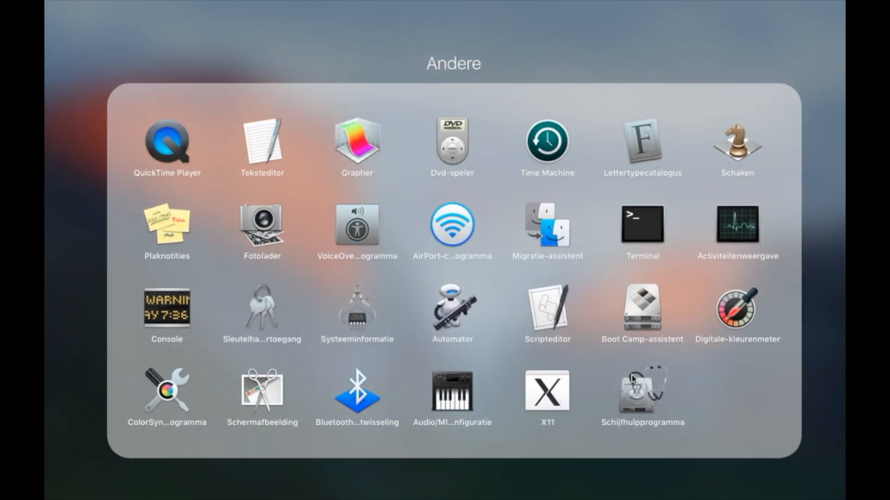
pyautogui.click(629, 400)
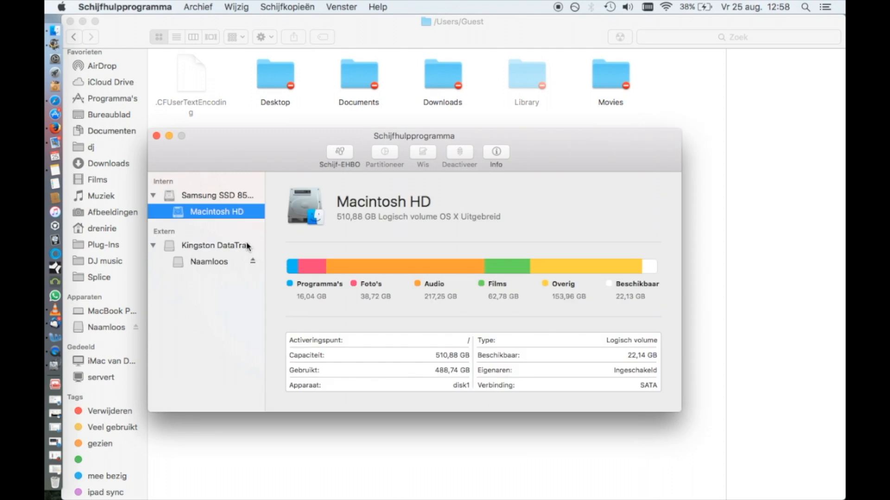
# Step: Erase the external Kingston DataTraveler drive, naming it Music with the MS-DOS (FAT) structure and the MBR (hoofdopstartrecord) partition scheme
pyautogui.click(247, 246)
pyautogui.click(238, 257)
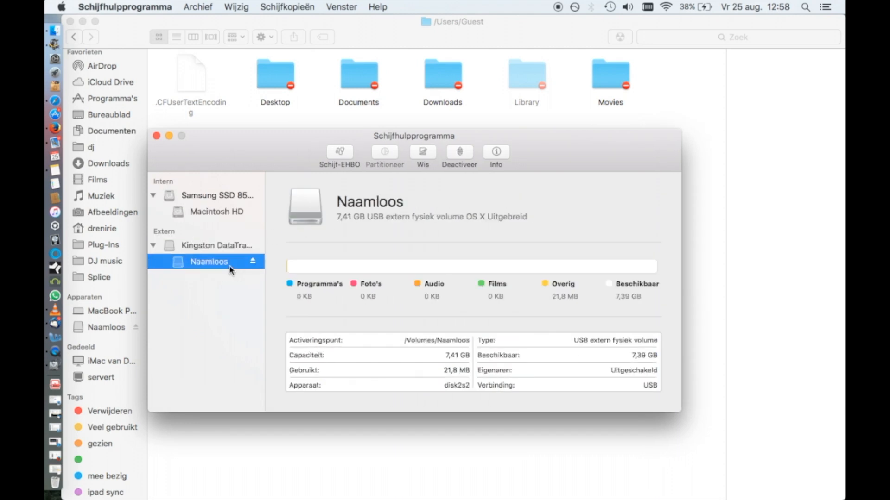
pyautogui.click(240, 246)
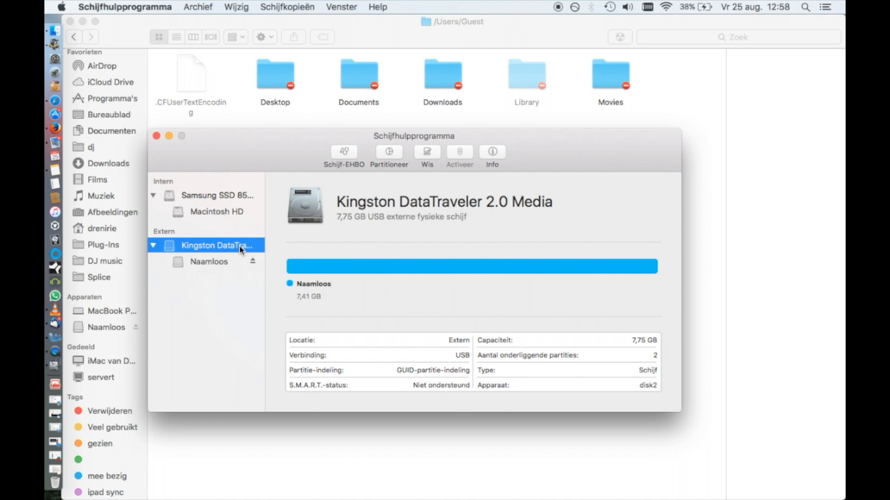
pyautogui.click(426, 153)
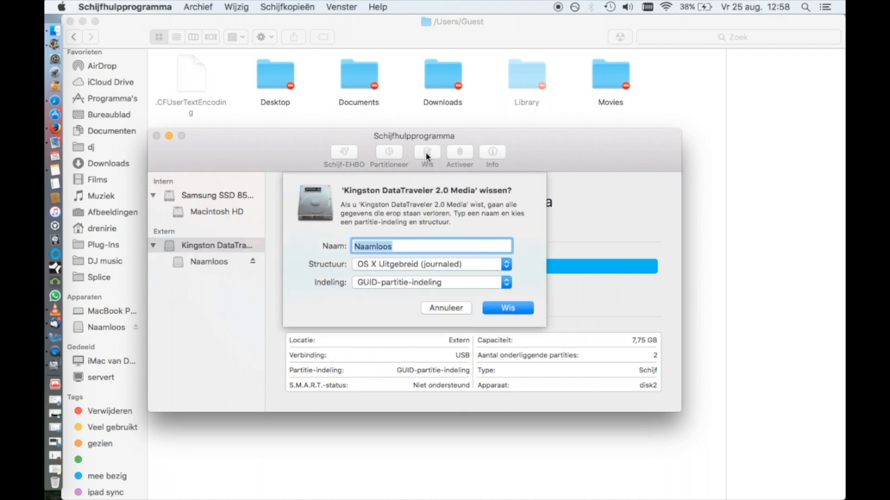
pyautogui.write('Music')
pyautogui.click(508, 264)
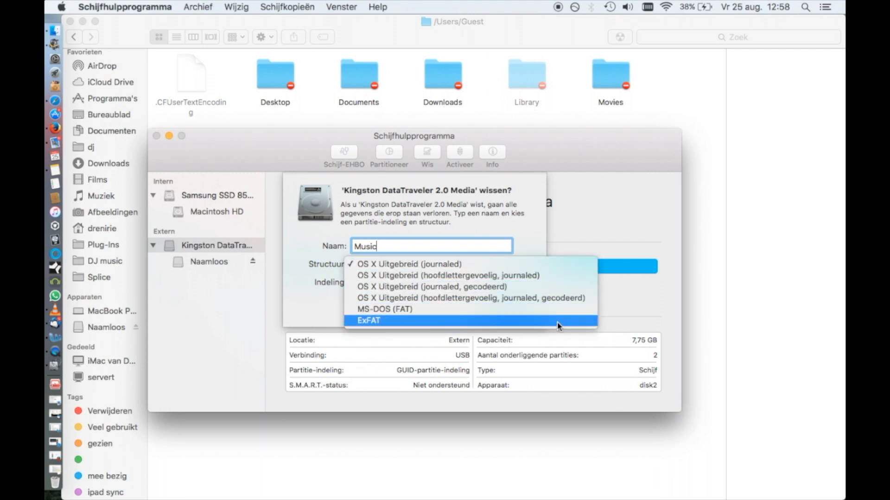
pyautogui.click(557, 307)
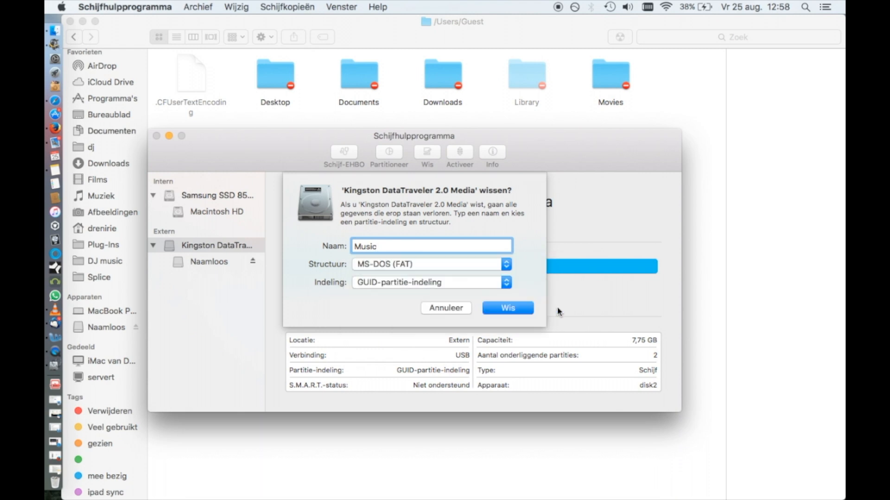
pyautogui.click(500, 286)
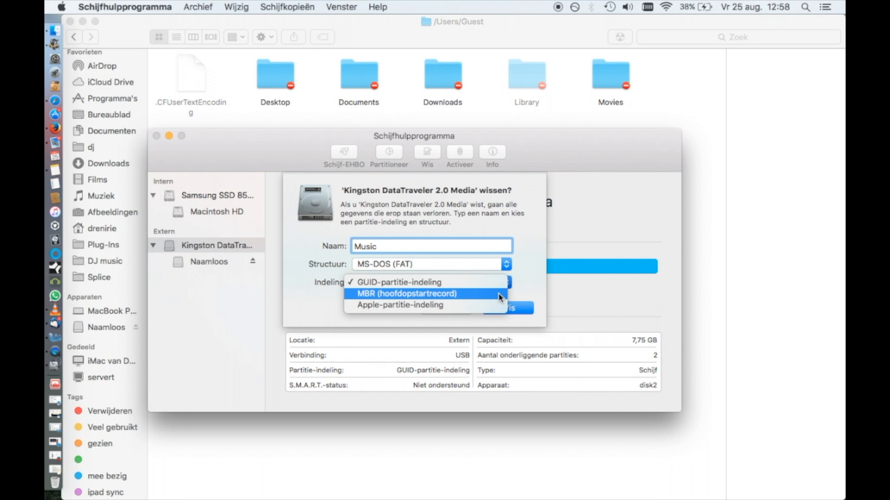
pyautogui.click(500, 295)
pyautogui.click(507, 308)
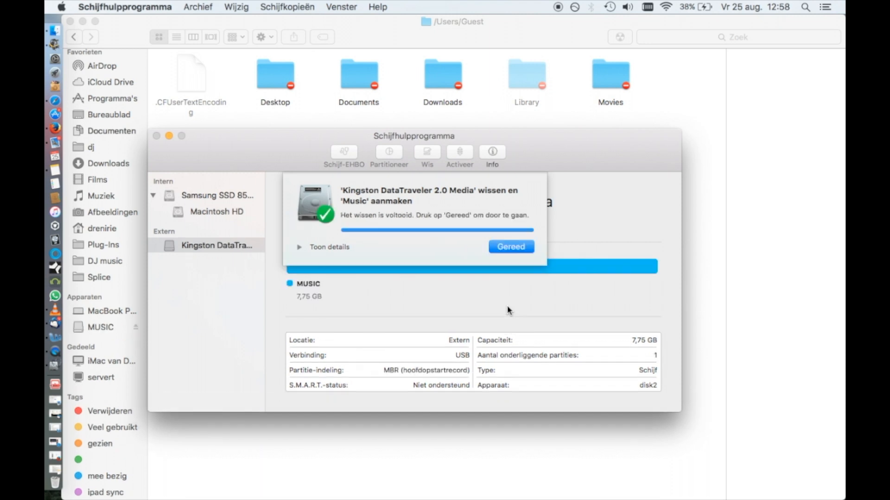
pyautogui.click(512, 246)
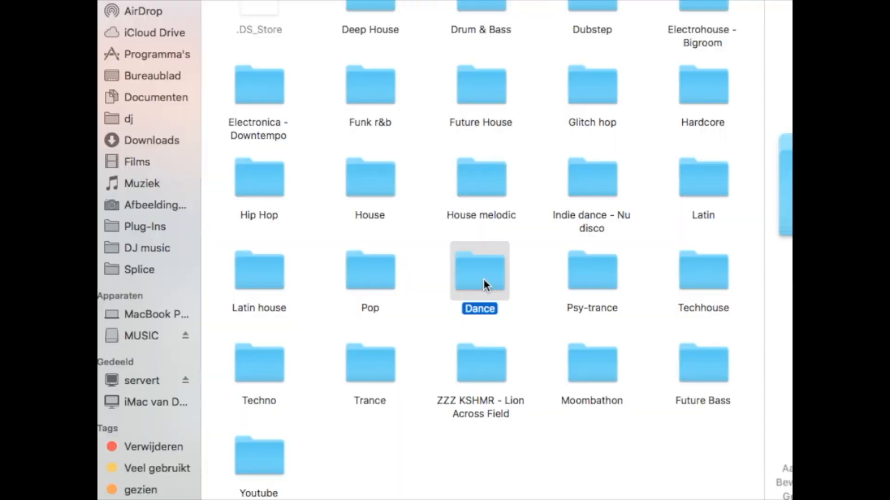
# Step: Copy the Dance folder onto the MUSIC drive in Finder
pyautogui.moveTo(483, 279); pyautogui.dragTo(151, 341)
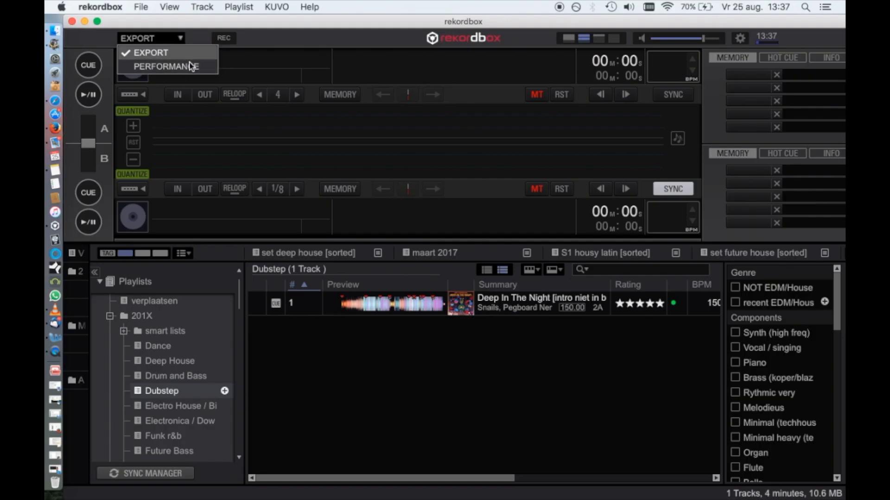
# Step: Switch to rekordbox, keep it in EXPORT mode and enable playlist synchronization with the MUSIC device in Sync Manager
pyautogui.click(195, 57)
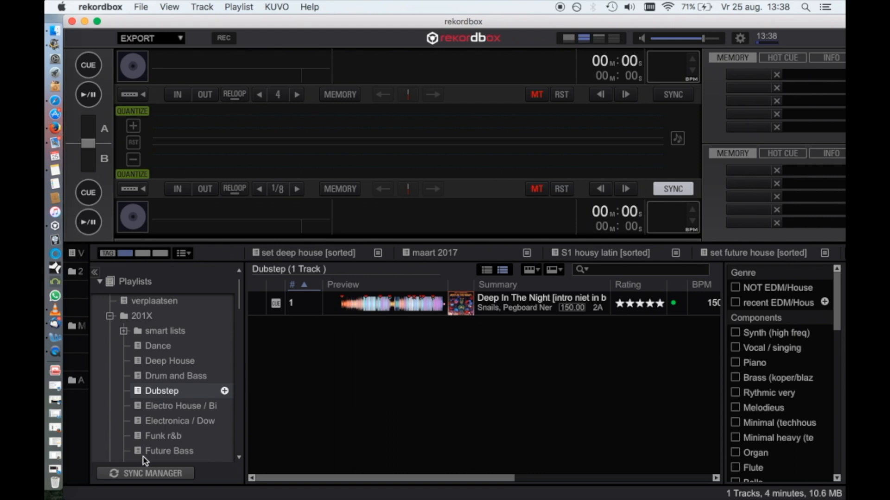
pyautogui.click(151, 474)
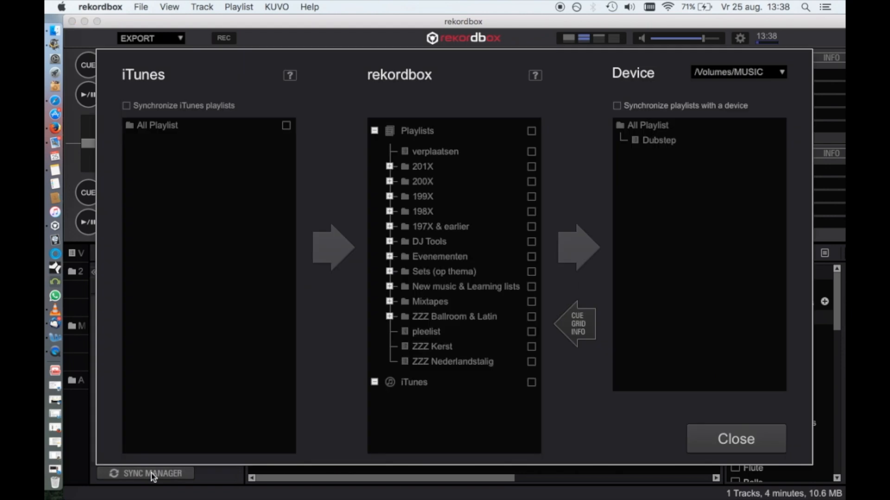
pyautogui.click(617, 106)
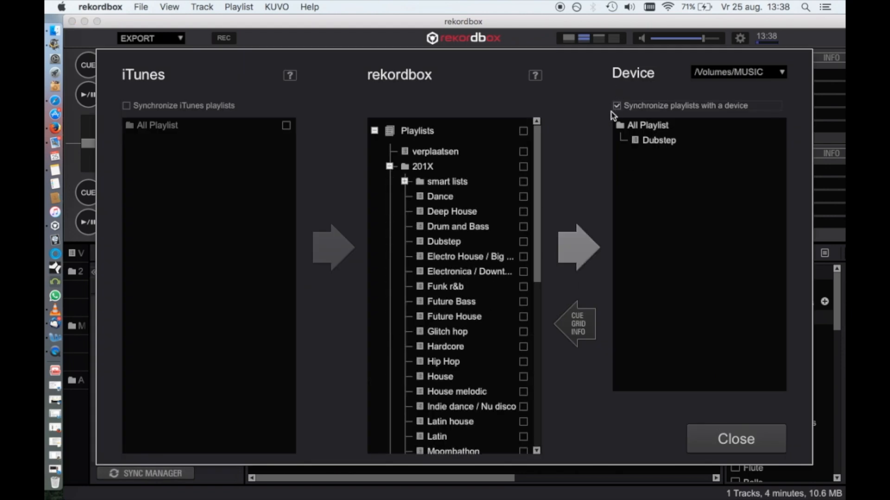
# Step: Synchronize the Dance, Deep House, and Drum and Bass playlists from the 201X folder to the MUSIC device
pyautogui.click(523, 197)
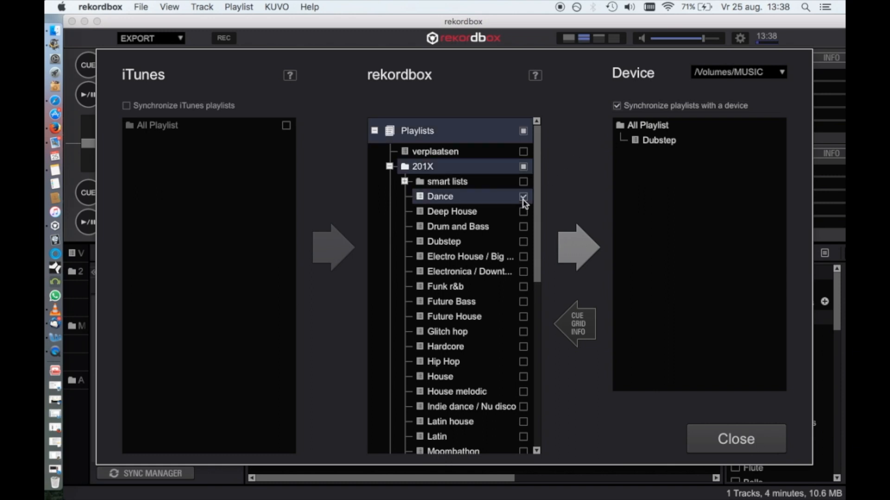
pyautogui.click(523, 213)
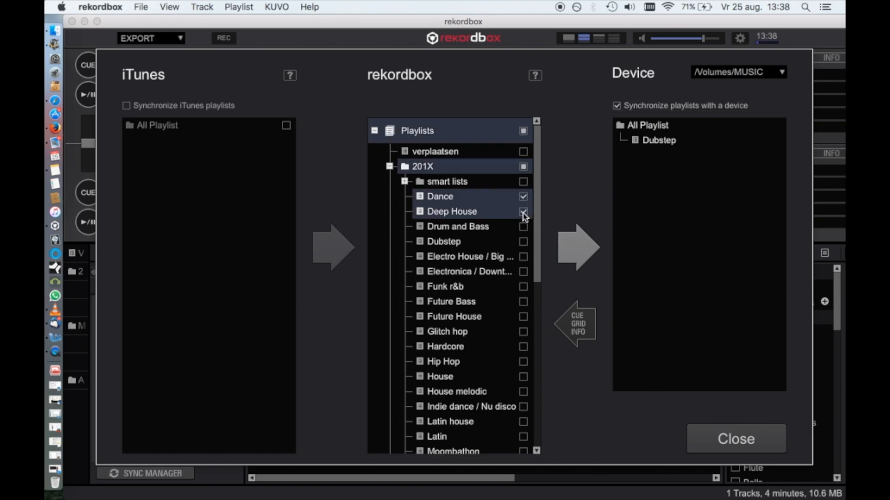
pyautogui.click(523, 227)
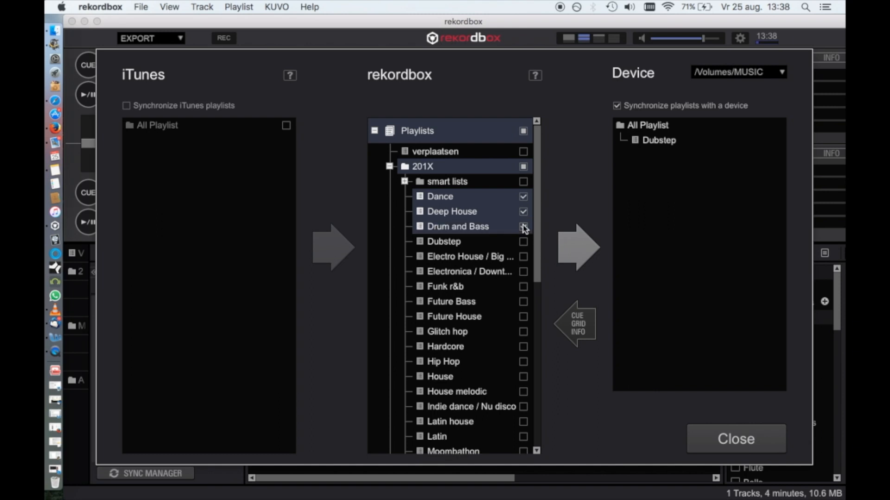
pyautogui.click(571, 247)
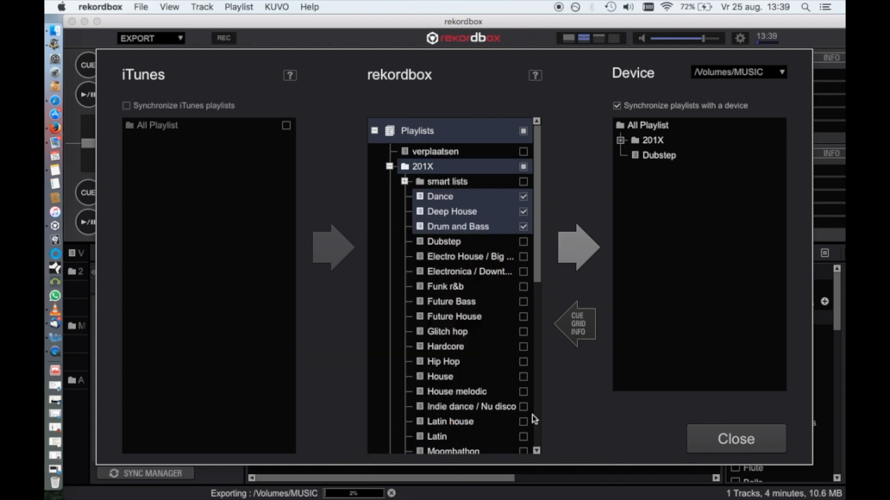
# Step: Close the Sync Manager and cancel the running export to the MUSIC drive
pyautogui.click(700, 438)
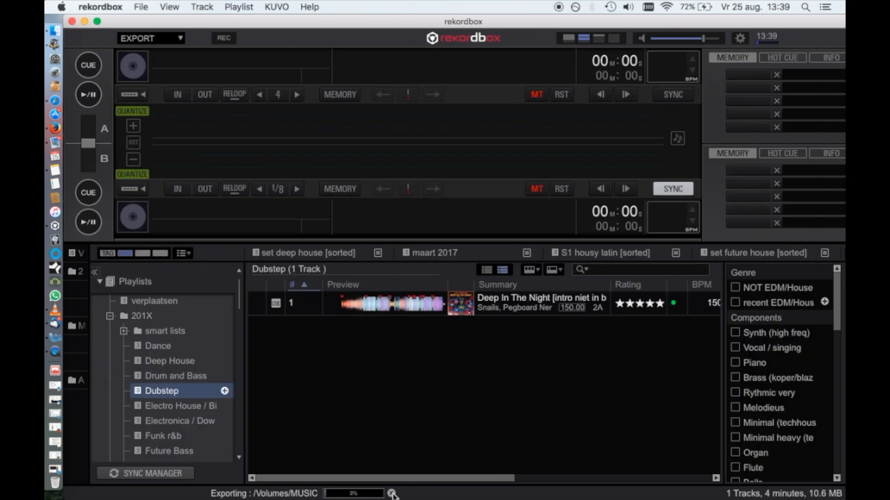
pyautogui.click(392, 494)
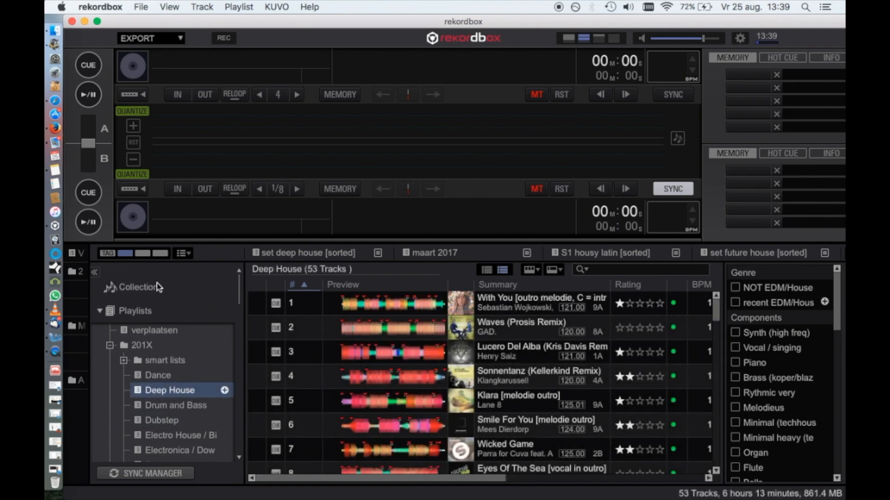
# Step: View the Export Folder option for the top-level Playlists folder
pyautogui.scroll(2, 156, 296)
pyautogui.click(136, 314)
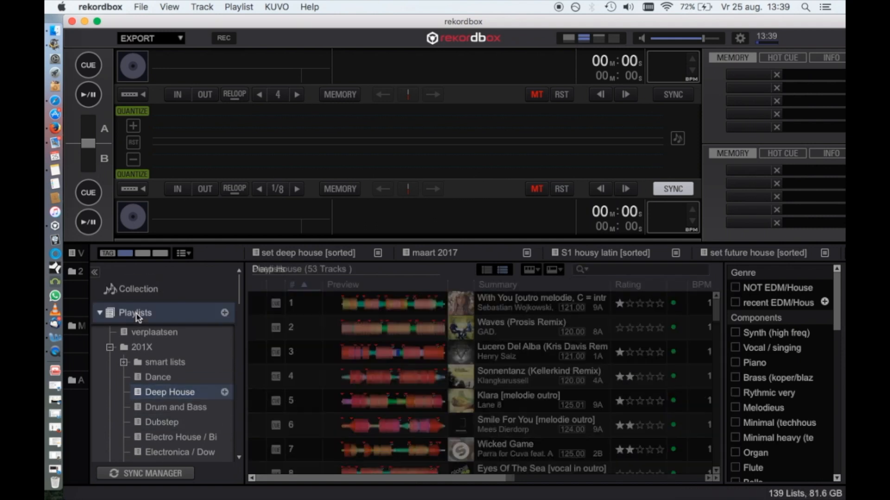
pyautogui.rightClick(136, 314)
pyautogui.moveTo(222, 196)
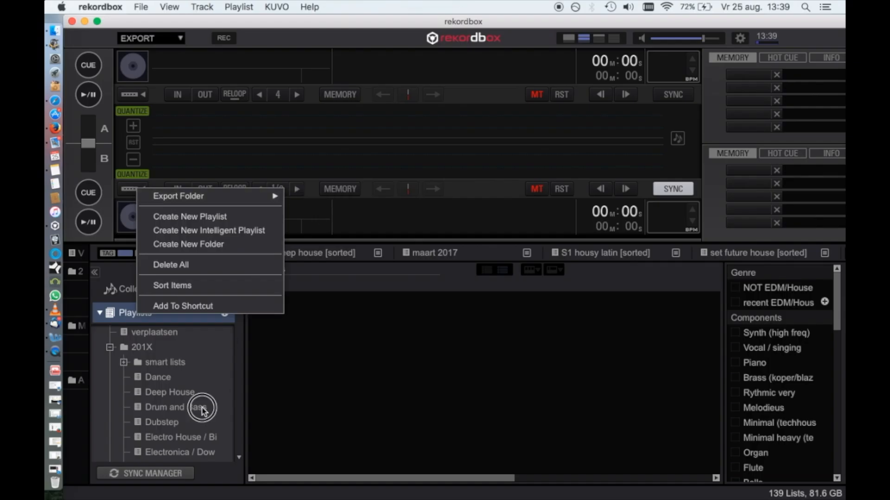
# Step: Export the Electronica / Downtempo playlist to the MUSIC drive and acknowledge the hot cue notice
pyautogui.scroll(-2, 194, 413)
pyautogui.click(178, 423)
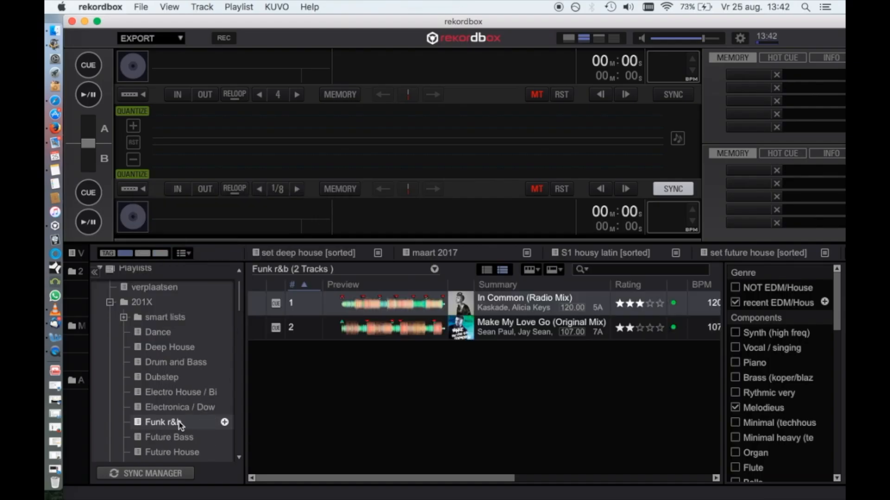
pyautogui.click(182, 408)
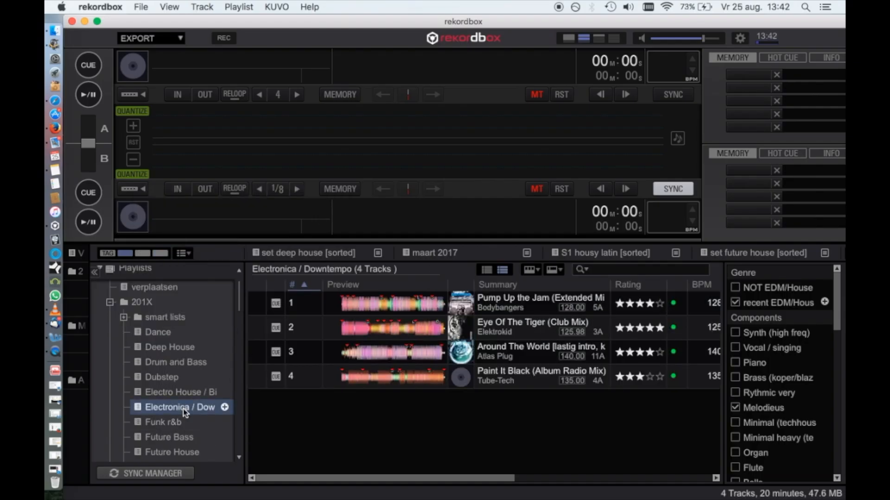
pyautogui.rightClick(183, 409)
pyautogui.moveTo(255, 273)
pyautogui.click(369, 267)
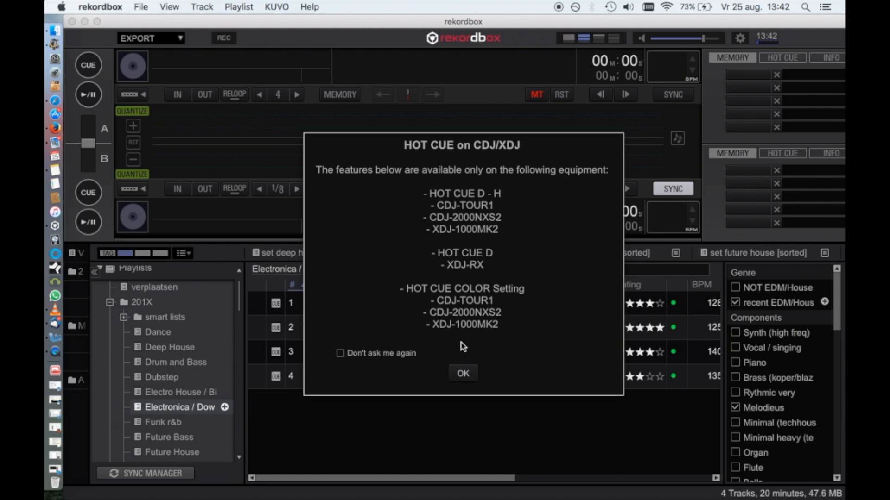
pyautogui.click(463, 375)
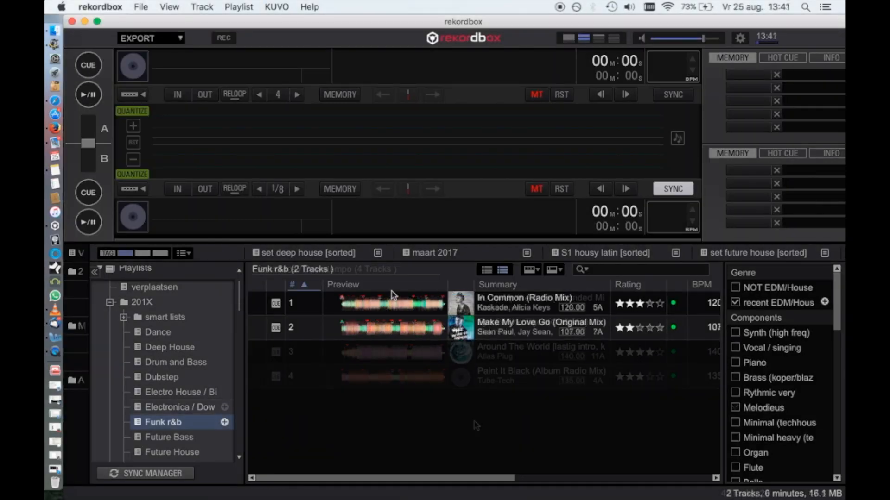
# Step: Export the track In Common (Radio Mix) from the Funk r&b playlist to the MUSIC drive and acknowledge the hot cue notice
pyautogui.click(496, 301)
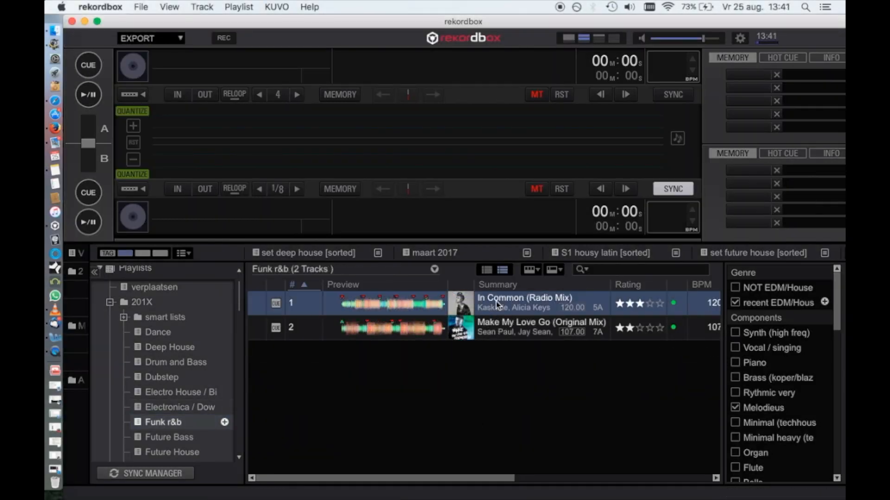
pyautogui.rightClick(496, 301)
pyautogui.moveTo(471, 224)
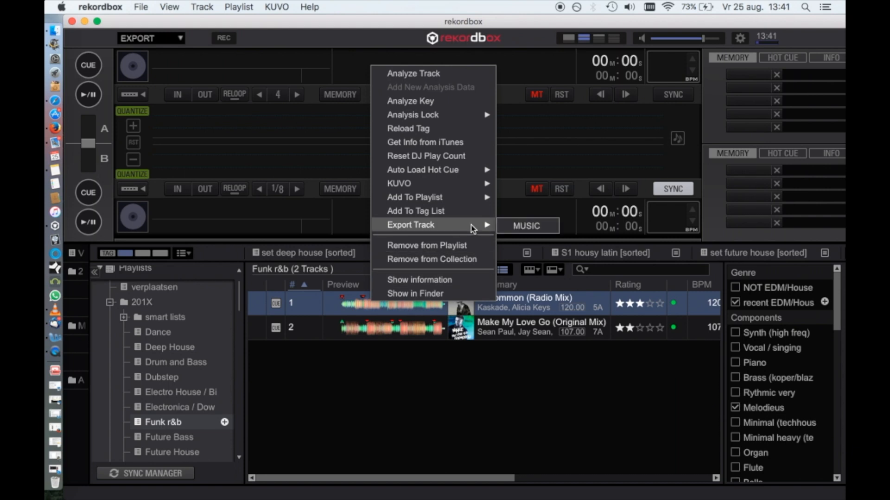
pyautogui.click(546, 228)
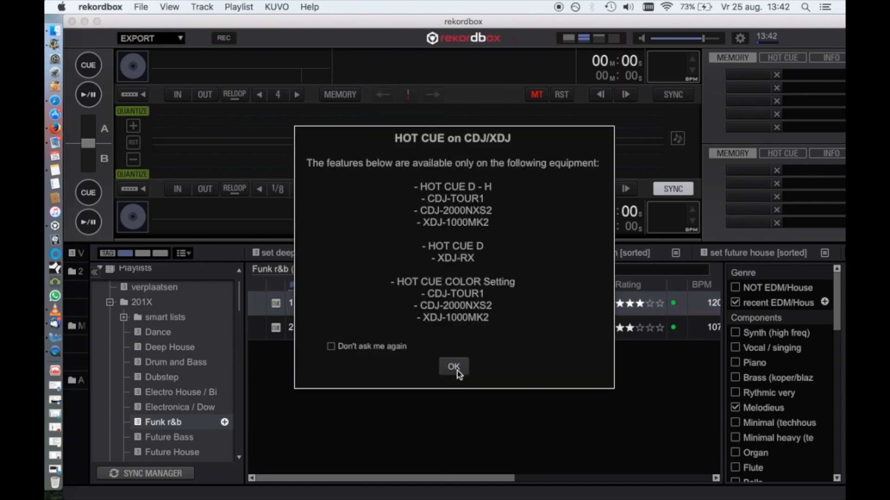
pyautogui.click(454, 368)
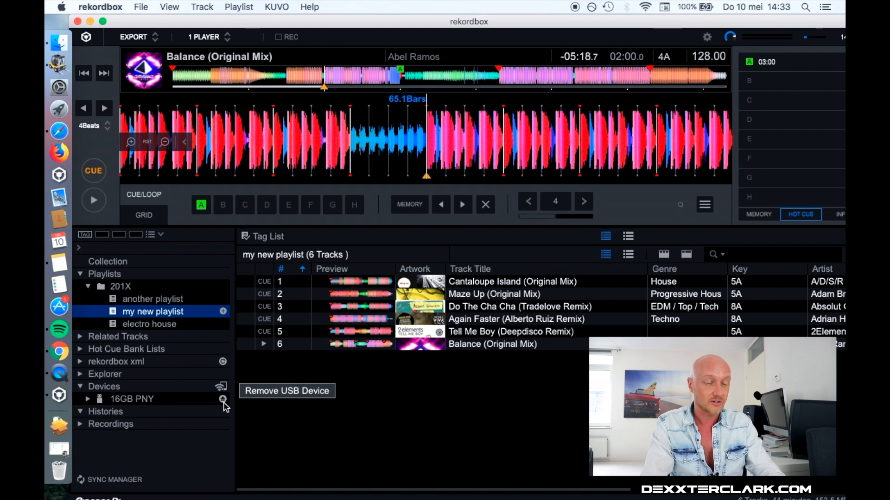
# Step: Safely remove the 16GB PNY USB device from within rekordbox
pyautogui.click(223, 401)
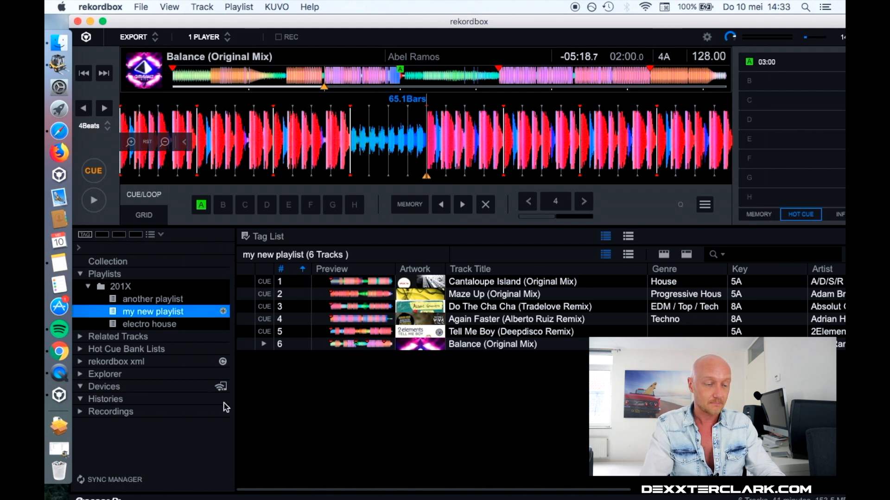
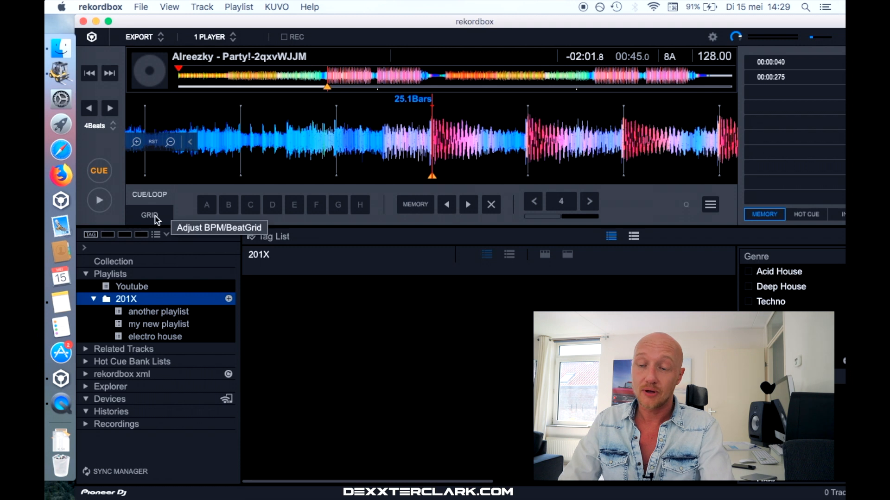
# Step: Show the BPM and beat grid adjustment controls for the loaded track and view the waveform color options
pyautogui.click(150, 216)
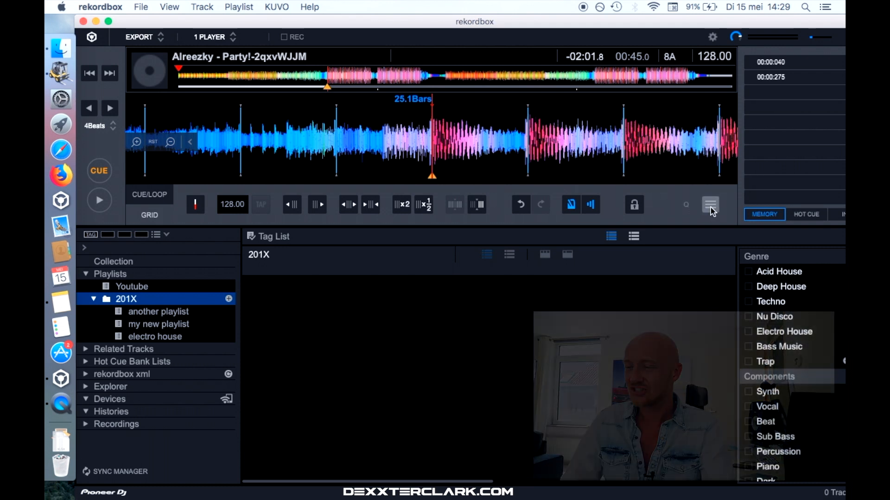
pyautogui.click(710, 205)
pyautogui.moveTo(696, 218)
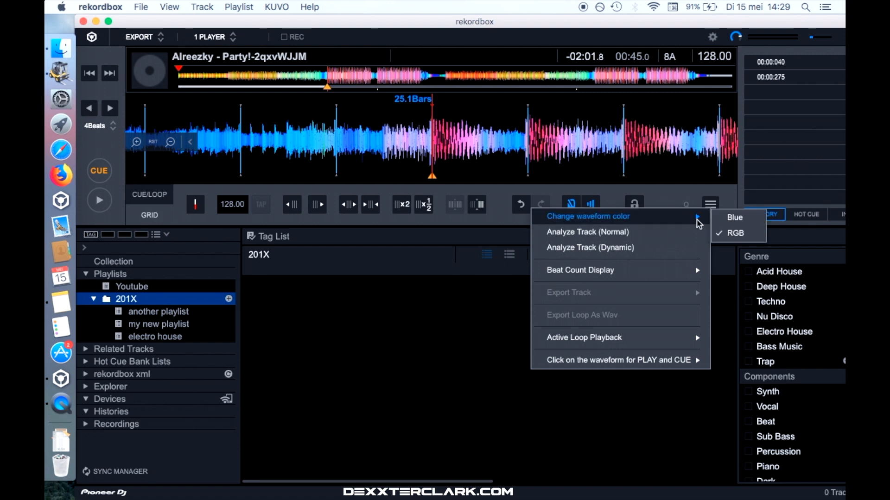
pyautogui.click(712, 205)
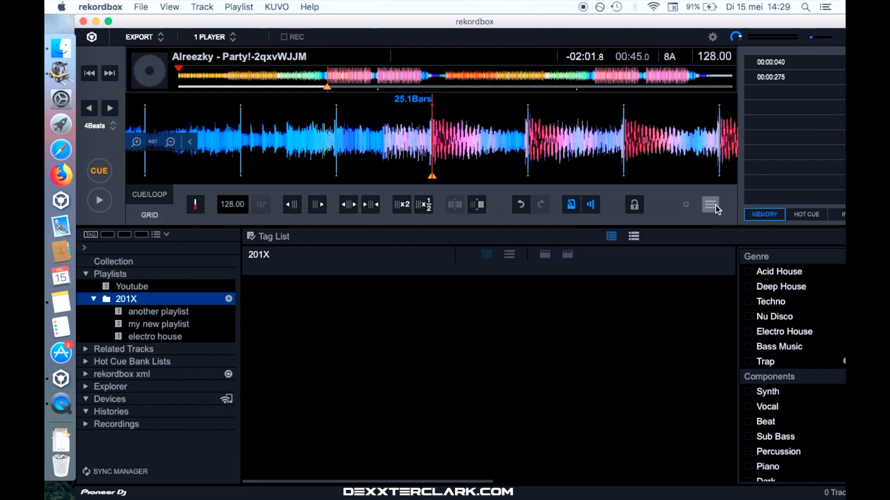
# Step: Analyze the loaded track in Normal mode for BPM / Grid only, with a BPM range of 70-180
pyautogui.click(716, 205)
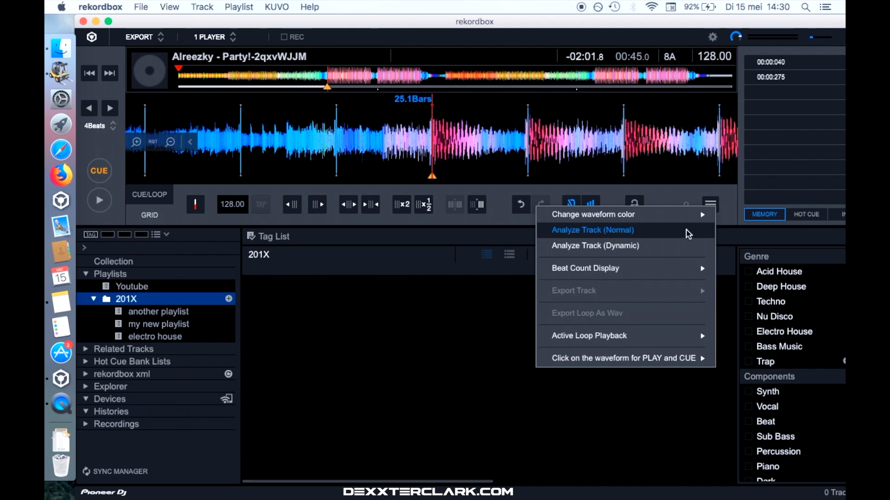
pyautogui.click(688, 230)
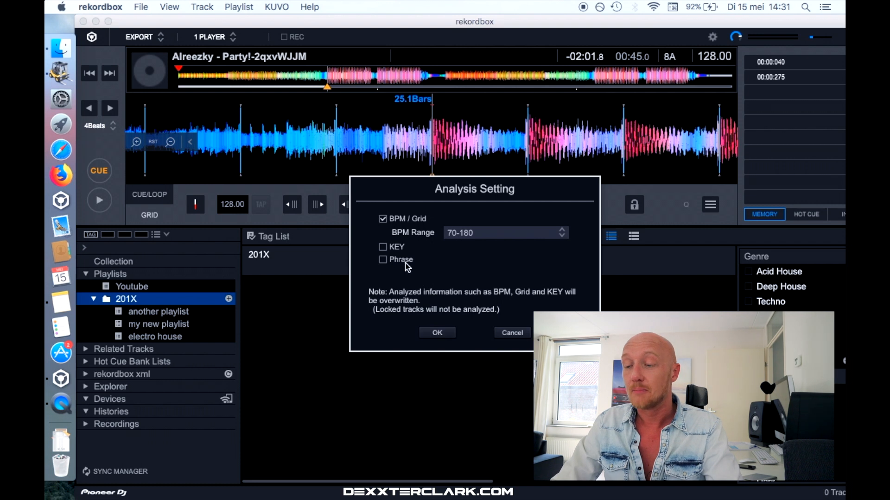
pyautogui.click(438, 333)
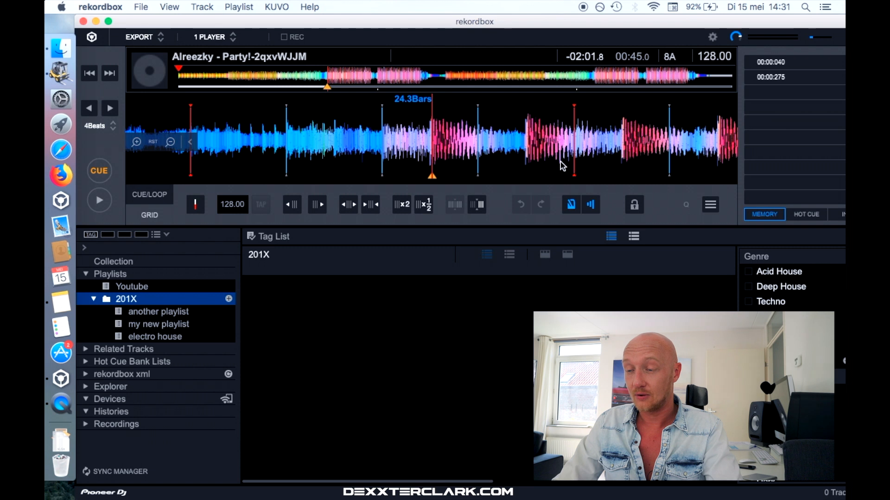
# Step: Examine how the beat grid lines up with the waveform at the track's start and around the drop near 00:45
pyautogui.moveTo(556, 161); pyautogui.dragTo(484, 167)
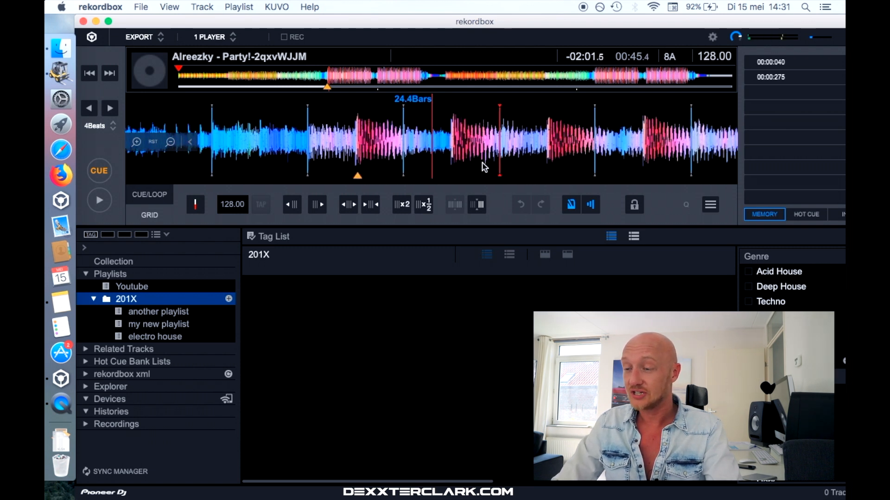
pyautogui.moveTo(582, 130)
pyautogui.mouseDown()
pyautogui.moveTo(523, 128)
pyautogui.moveTo(645, 125)
pyautogui.mouseUp()
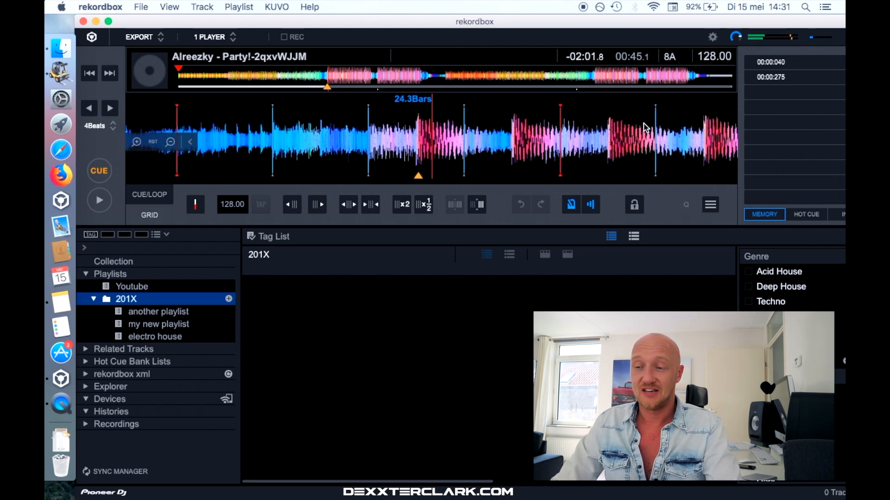
pyautogui.click(179, 80)
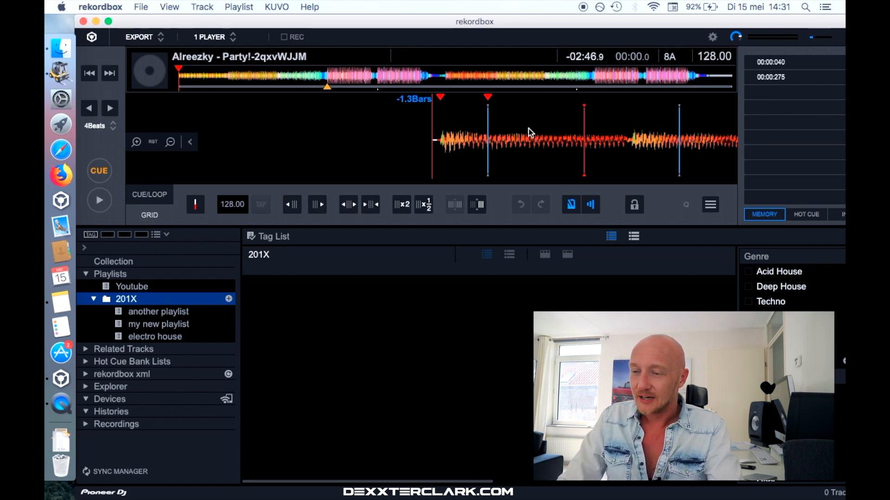
pyautogui.click(326, 82)
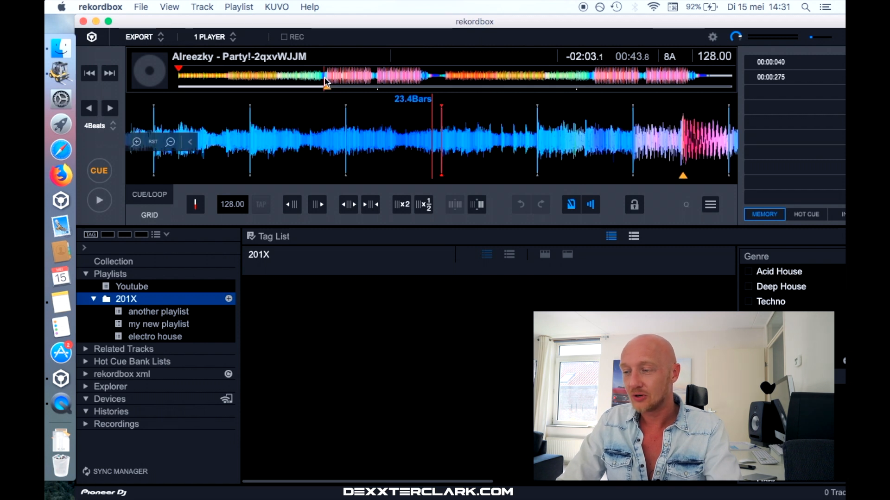
pyautogui.moveTo(649, 133); pyautogui.dragTo(678, 137)
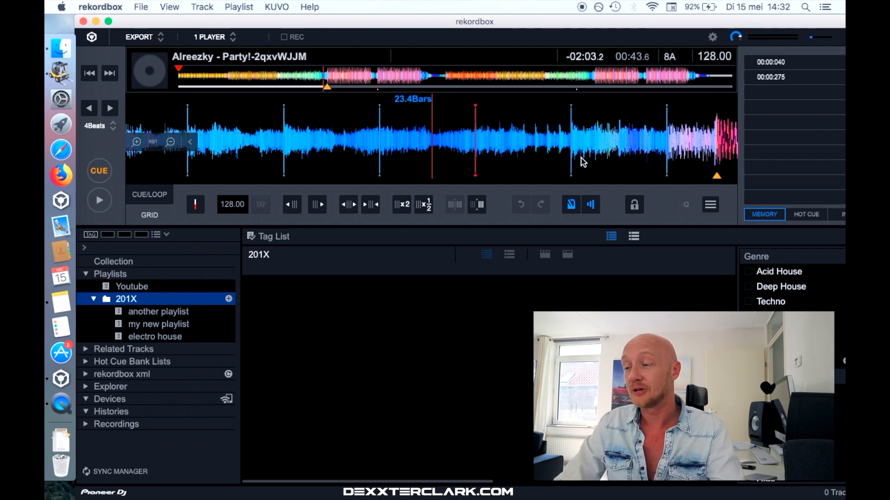
pyautogui.moveTo(560, 124); pyautogui.dragTo(389, 148)
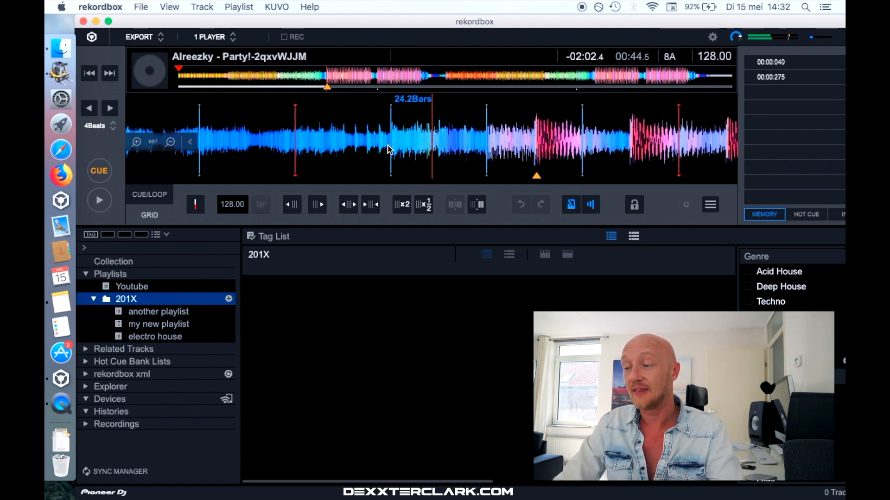
pyautogui.moveTo(685, 129); pyautogui.dragTo(540, 128)
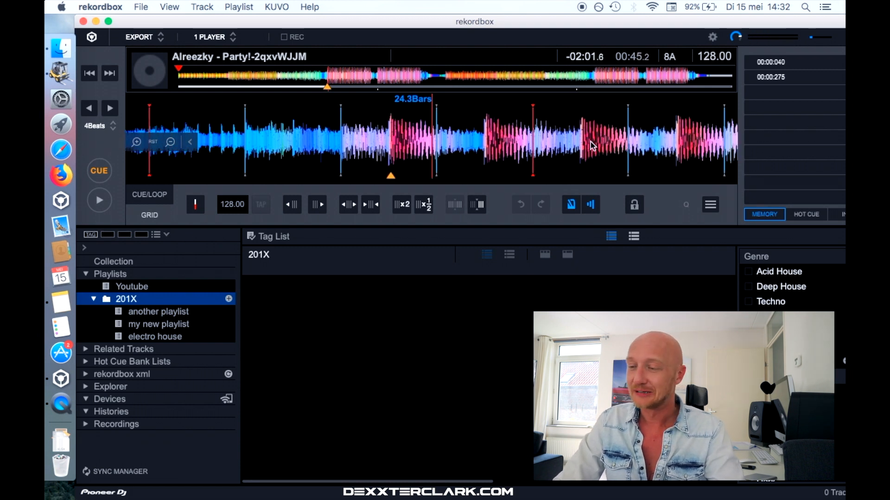
# Step: Turn quantize on and try placing the cue point at positions between the grid lines around the drop
pyautogui.moveTo(452, 134); pyautogui.dragTo(496, 149)
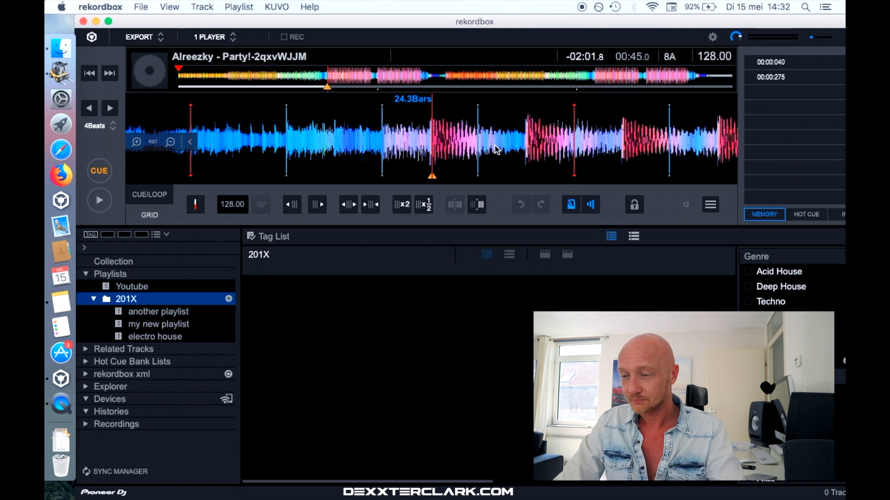
pyautogui.moveTo(495, 149); pyautogui.dragTo(535, 150)
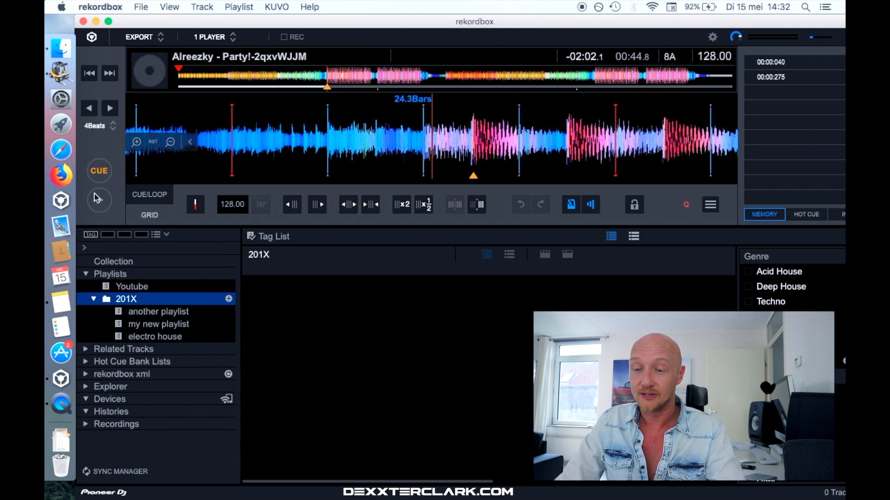
pyautogui.click(99, 172)
pyautogui.moveTo(469, 148); pyautogui.dragTo(402, 157)
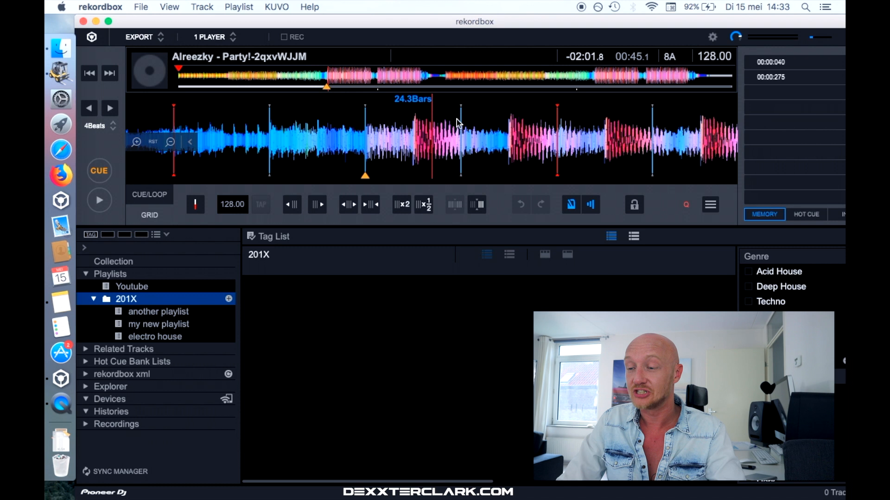
pyautogui.click(102, 176)
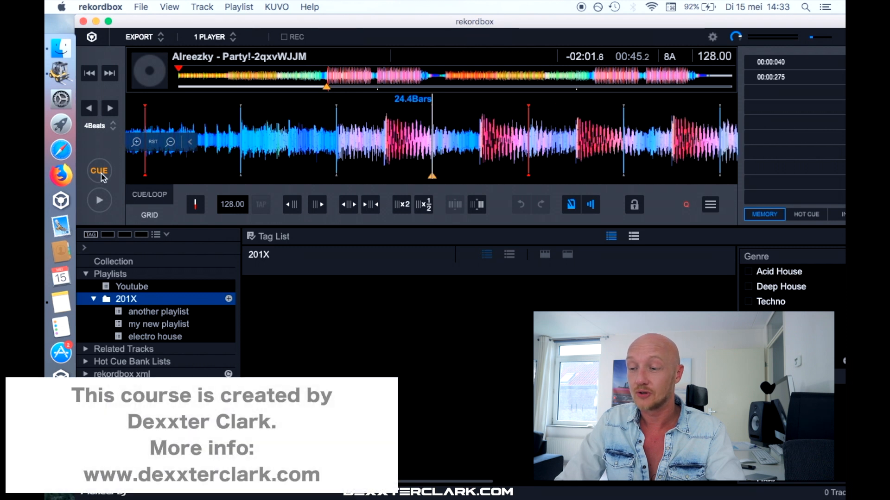
# Step: Turn quantize off and set the cue point exactly on the first kick of the drop at 00:45.0
pyautogui.moveTo(387, 162); pyautogui.dragTo(435, 167)
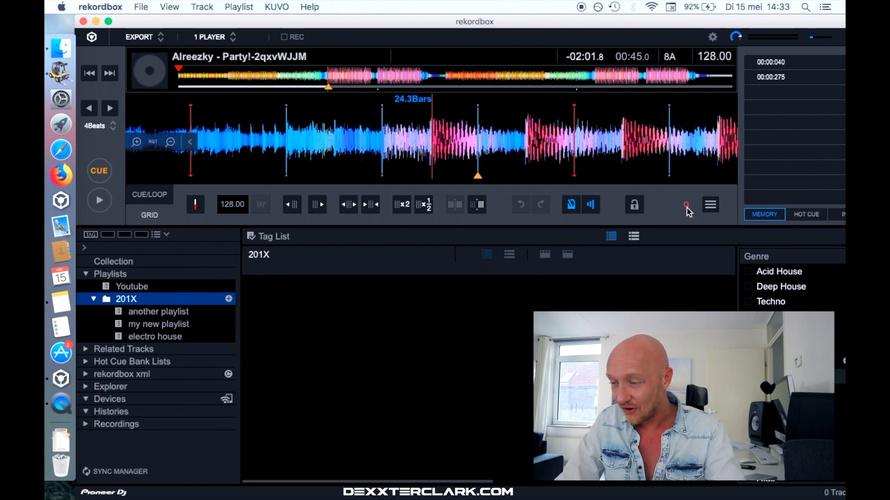
pyautogui.click(102, 172)
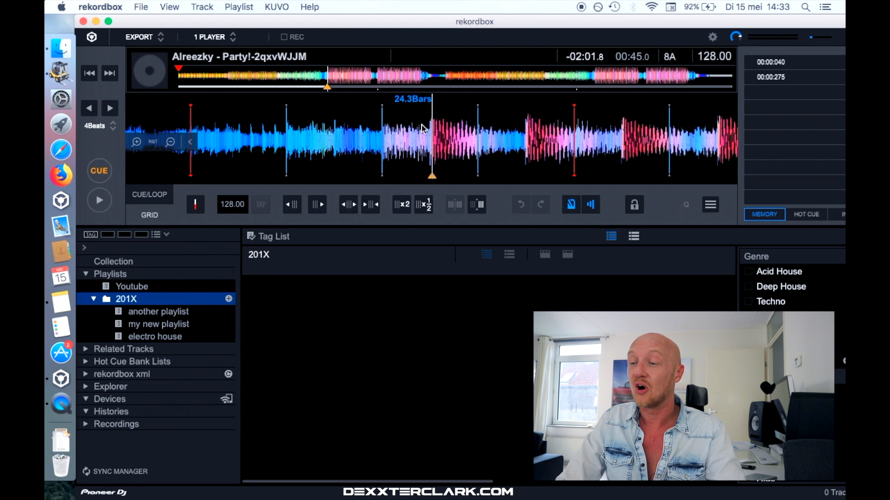
# Step: Play the track across the drop with the metronome on to hear whether the beat grid matches the kicks
pyautogui.click(170, 142)
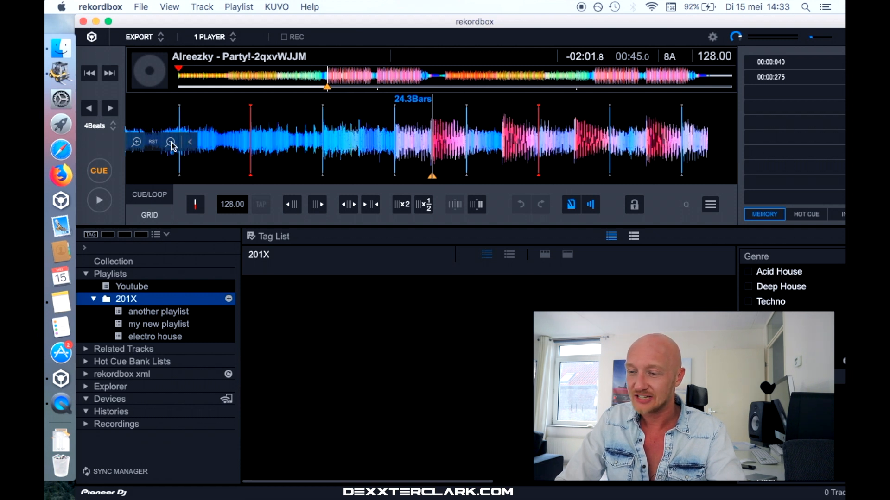
pyautogui.moveTo(433, 148); pyautogui.dragTo(618, 151)
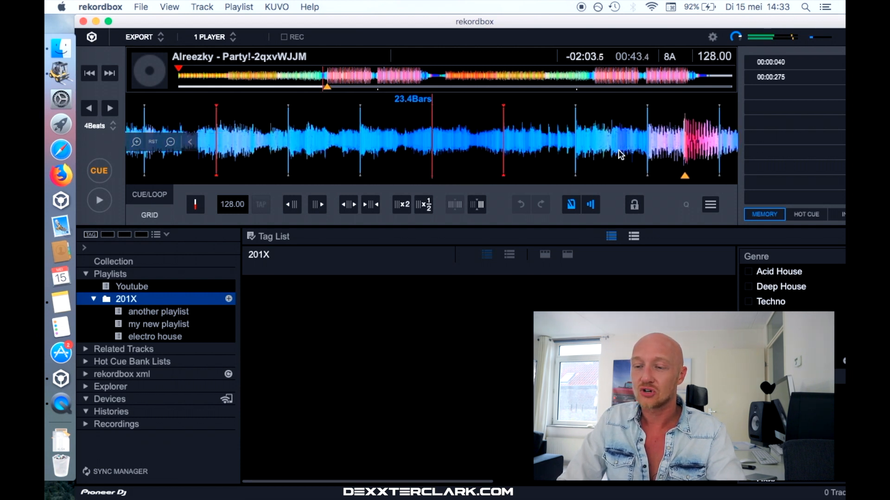
pyautogui.click(101, 205)
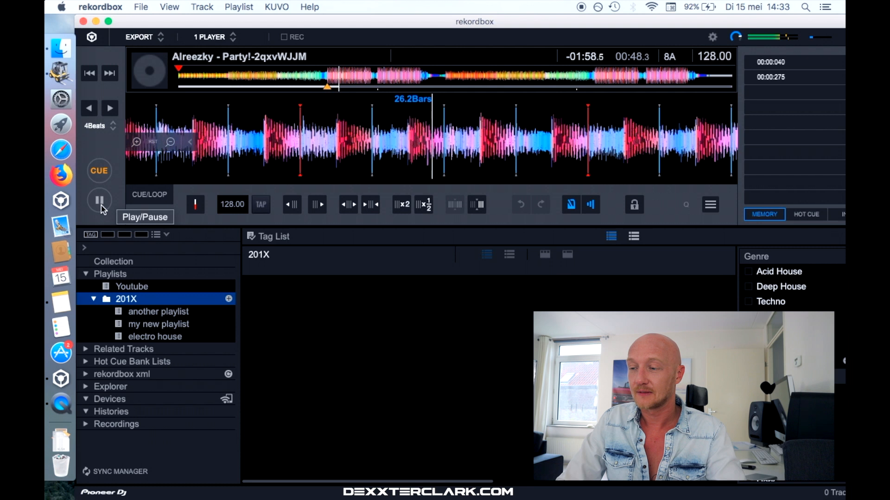
pyautogui.click(102, 208)
pyautogui.moveTo(359, 158); pyautogui.dragTo(581, 160)
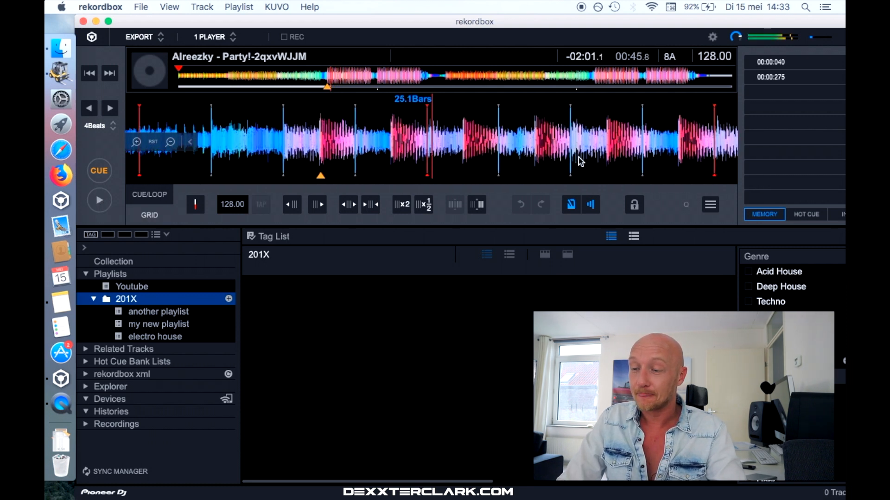
pyautogui.moveTo(328, 163); pyautogui.dragTo(438, 165)
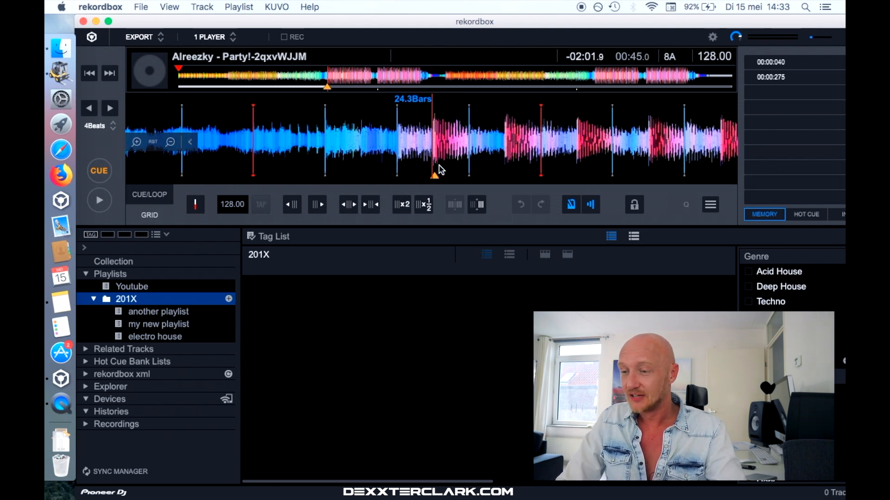
# Step: Compare playback of the drop with the metronome off and with it back on
pyautogui.click(573, 206)
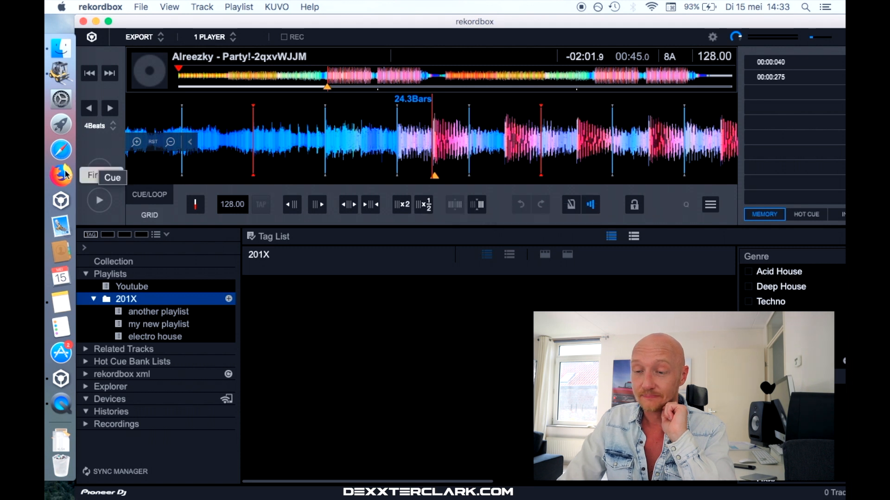
pyautogui.click(99, 201)
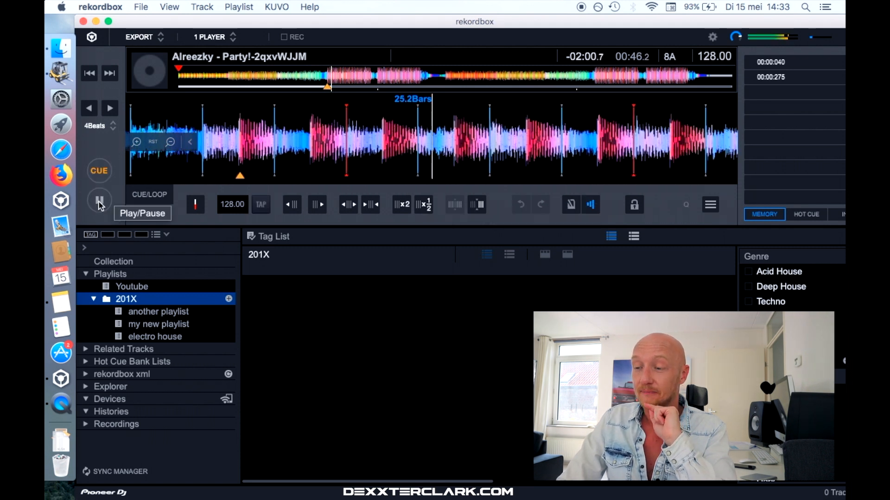
pyautogui.click(99, 203)
pyautogui.click(571, 206)
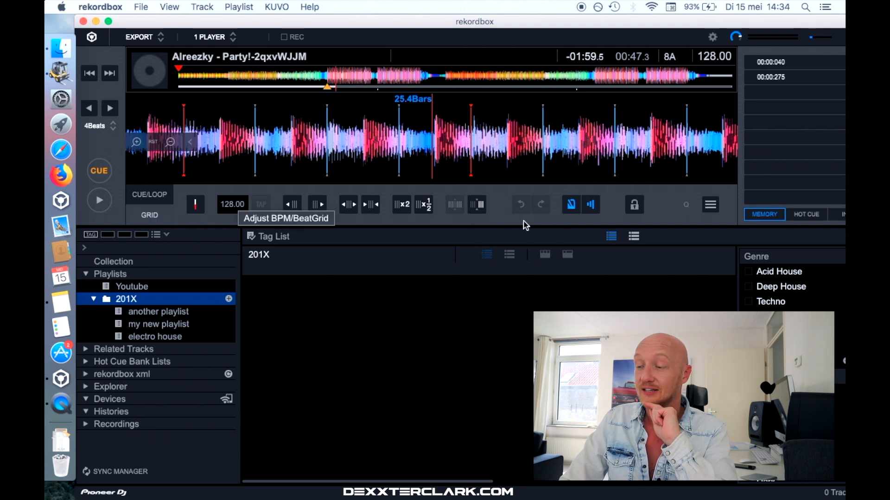
pyautogui.click(99, 206)
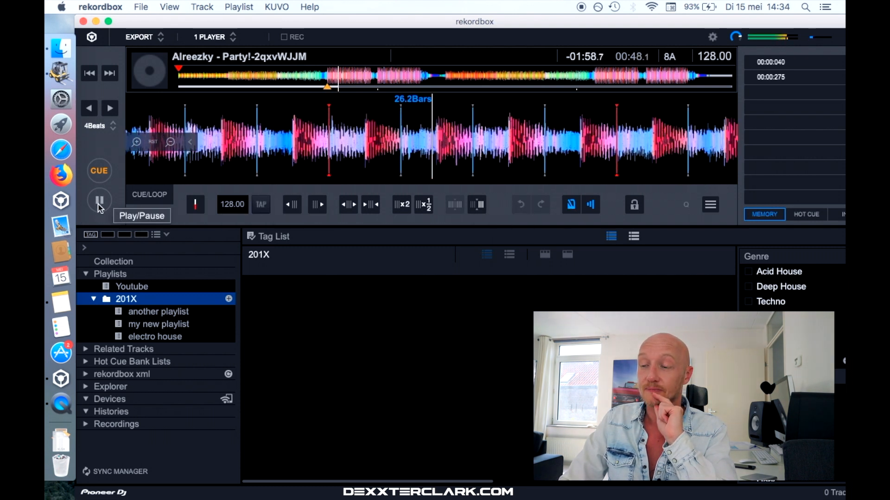
pyautogui.click(99, 204)
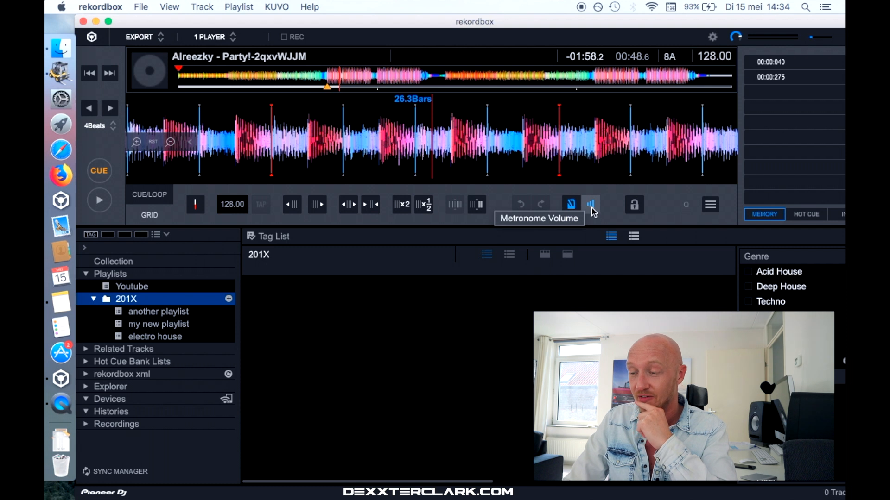
# Step: Play the drop with the metronome at a lower volume and again at the louder volume
pyautogui.click(100, 200)
pyautogui.click(100, 200)
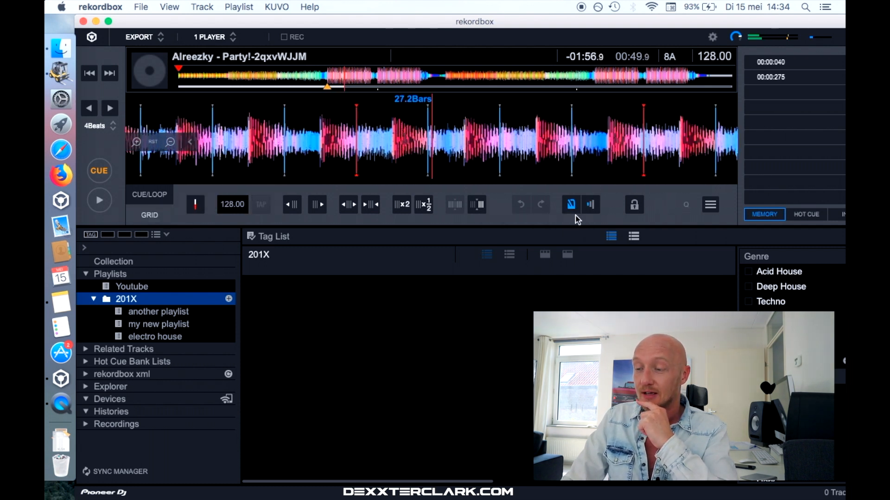
pyautogui.click(100, 201)
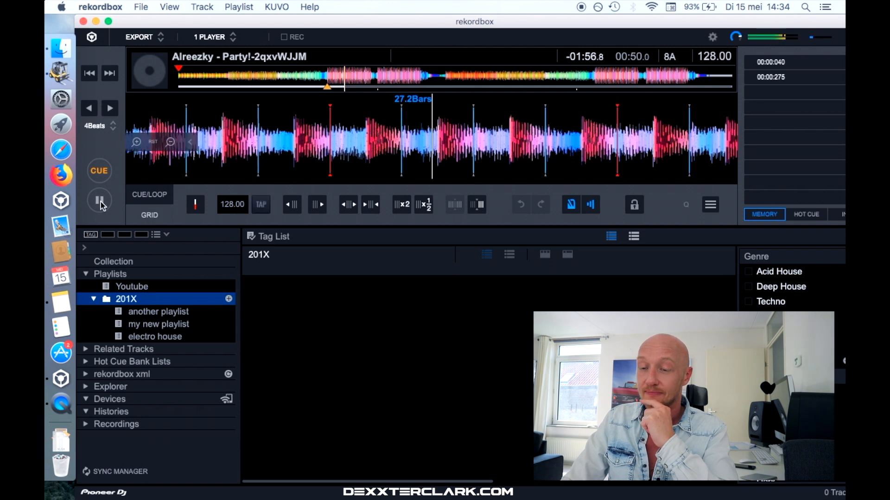
pyautogui.click(100, 202)
# Step: Reset the cue point on the drop's first kick at 00:45.0 and make that position the first beat of the bar
pyautogui.moveTo(406, 143); pyautogui.dragTo(718, 155)
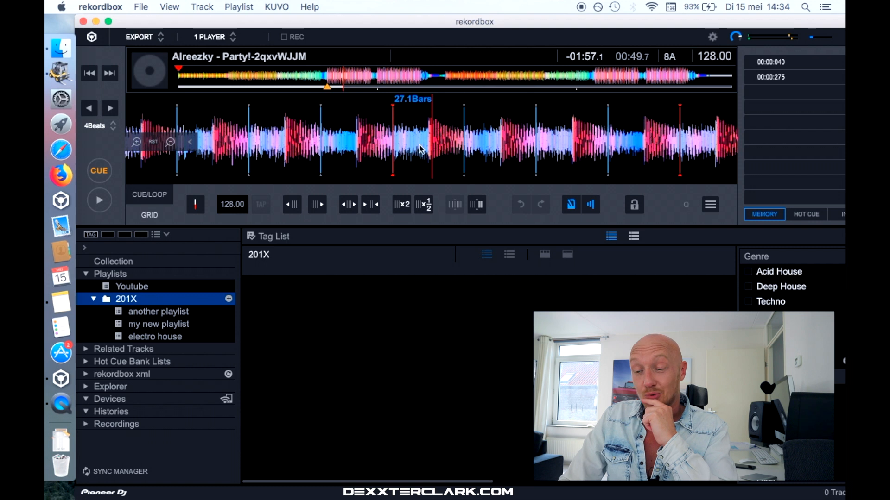
pyautogui.moveTo(354, 145); pyautogui.dragTo(558, 152)
pyautogui.moveTo(310, 149); pyautogui.dragTo(576, 142)
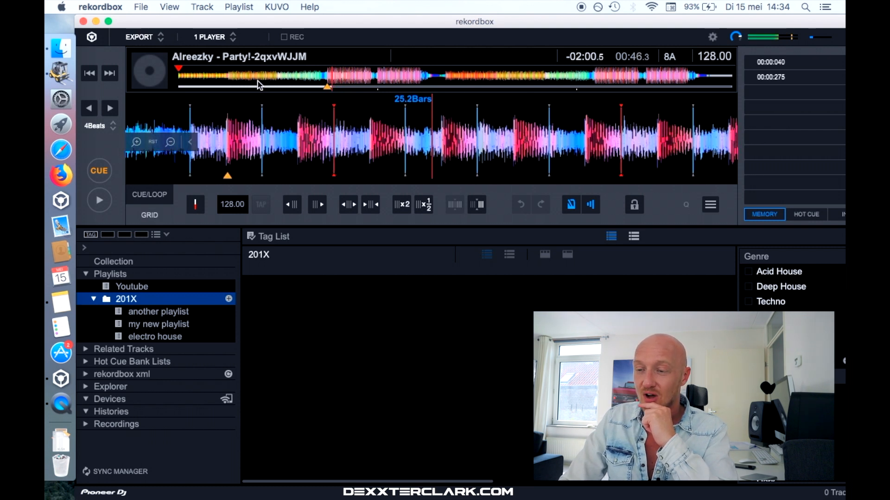
pyautogui.moveTo(297, 139); pyautogui.dragTo(501, 147)
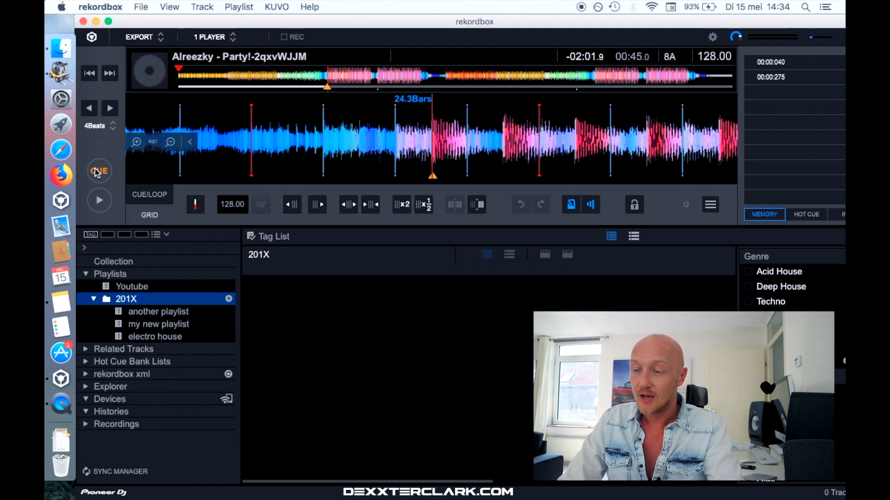
pyautogui.click(97, 171)
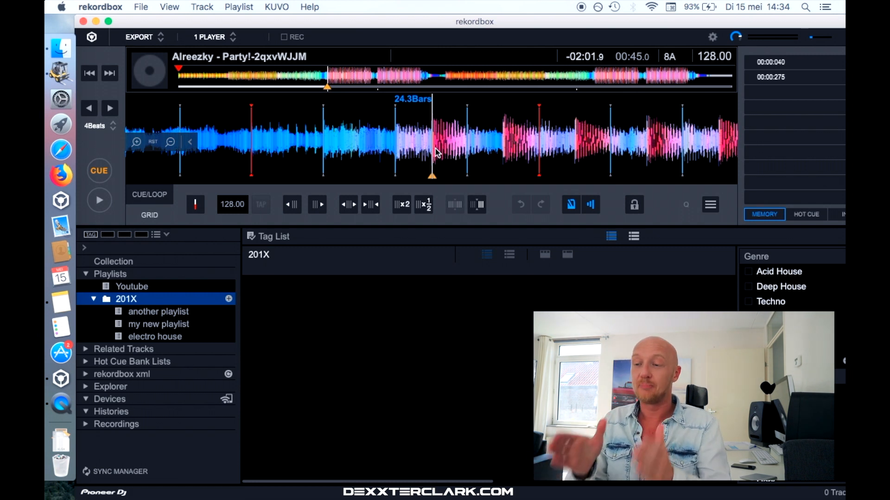
pyautogui.click(195, 204)
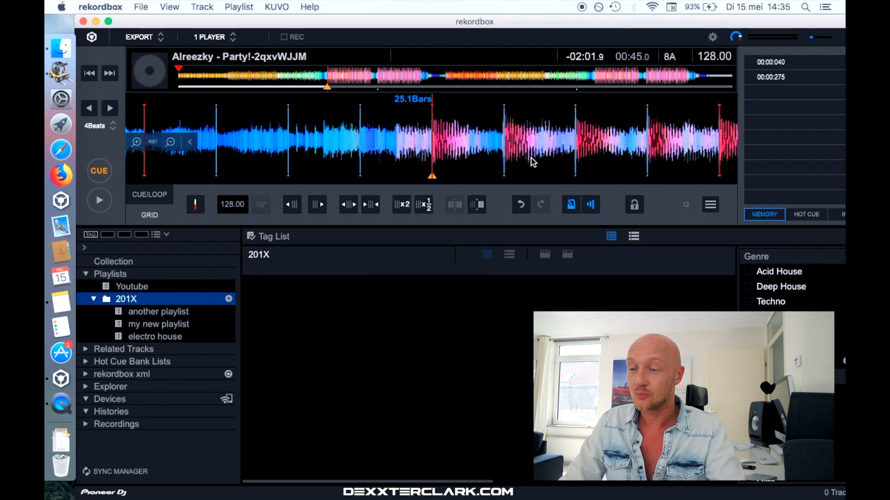
# Step: Play across the drop with the metronome and inspect the corrected grid's alignment with the first kick at close range
pyautogui.moveTo(503, 152); pyautogui.dragTo(616, 151)
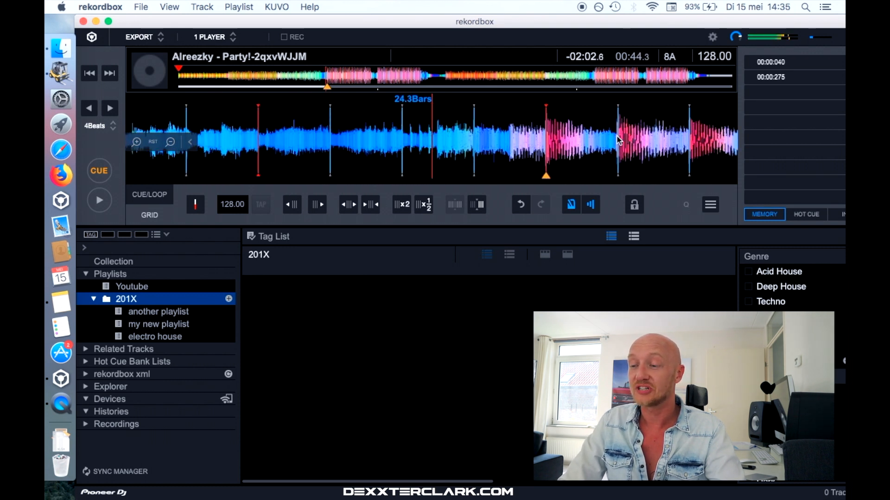
pyautogui.click(98, 200)
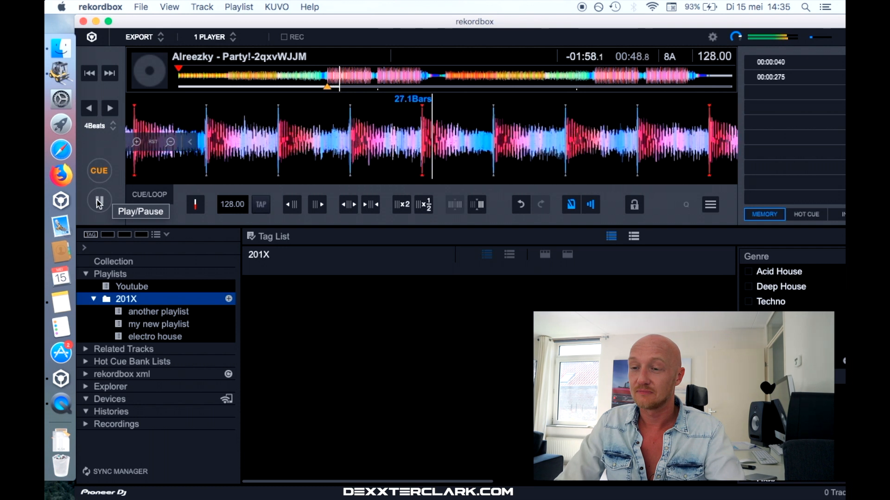
pyautogui.click(99, 201)
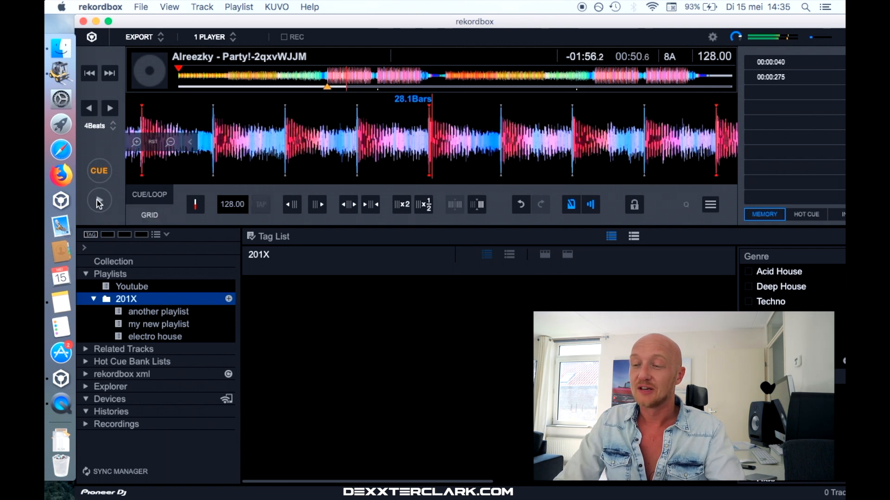
pyautogui.moveTo(322, 152); pyautogui.dragTo(527, 153)
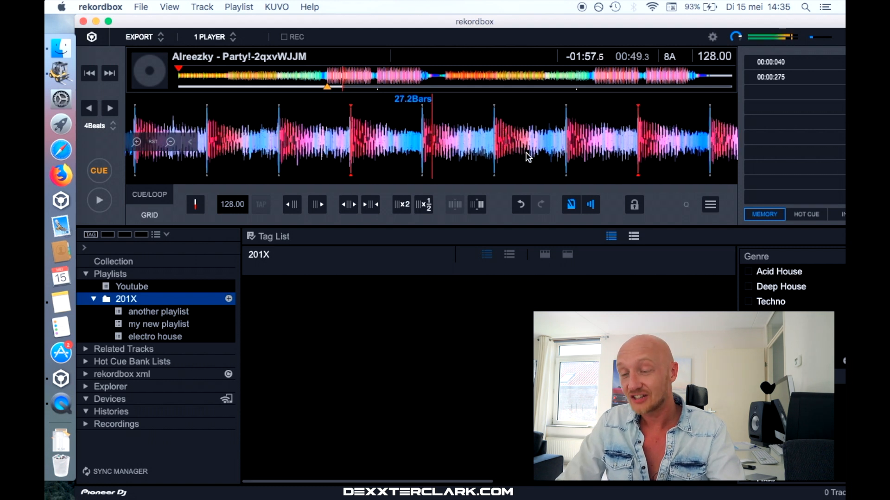
pyautogui.moveTo(350, 152); pyautogui.dragTo(520, 171)
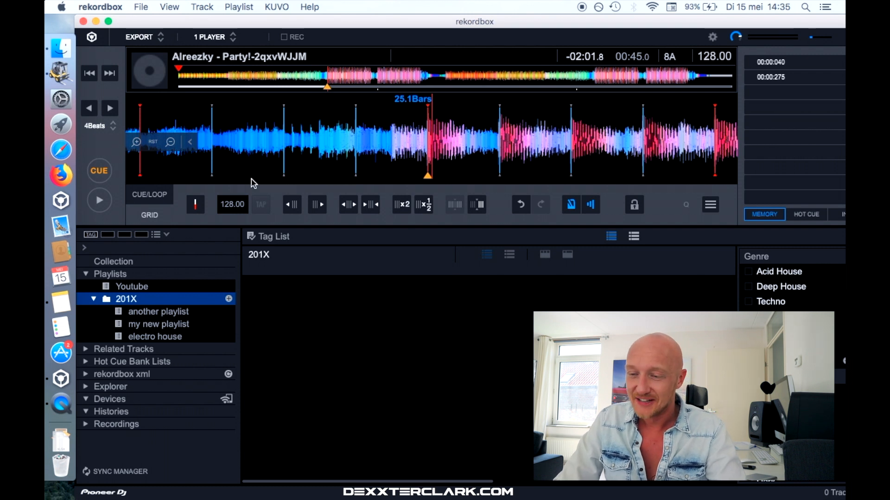
pyautogui.click(136, 142)
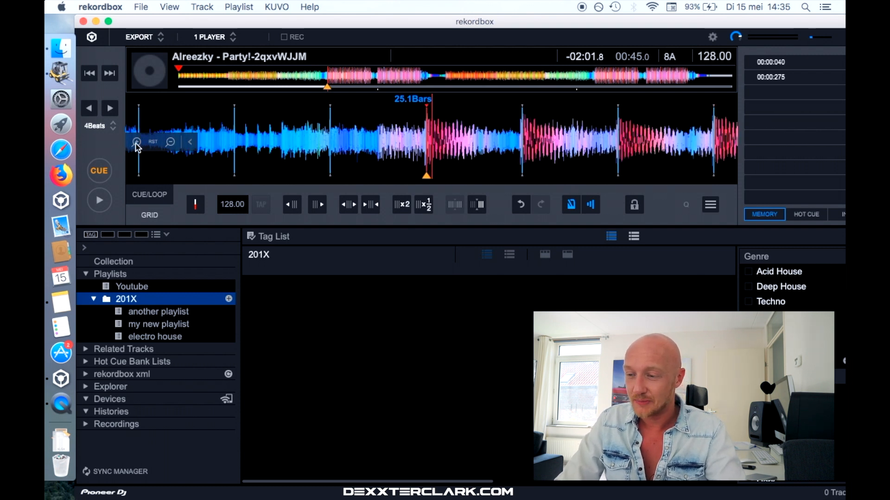
pyautogui.click(137, 143)
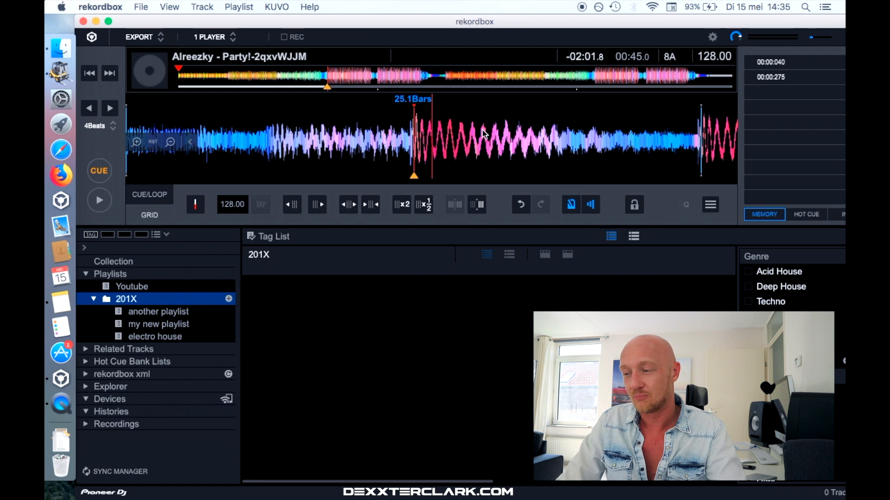
pyautogui.moveTo(471, 142)
pyautogui.mouseDown()
pyautogui.moveTo(495, 149)
pyautogui.moveTo(472, 145)
pyautogui.mouseUp()
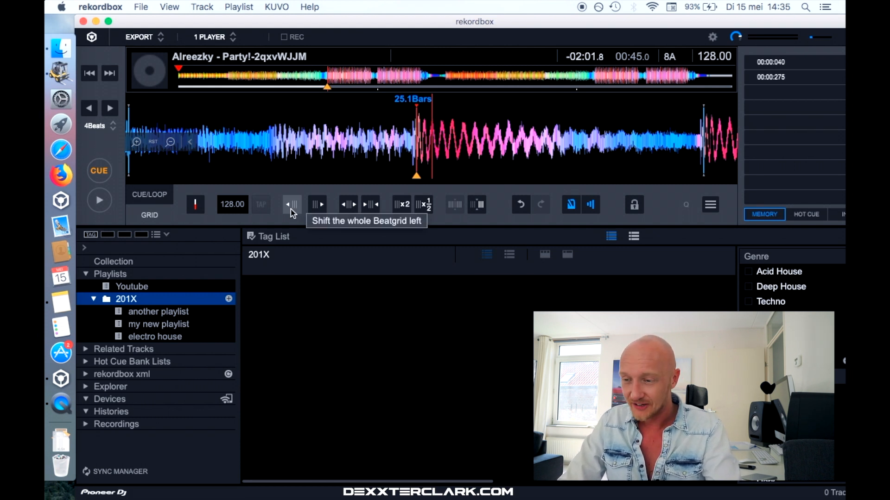
pyautogui.click(171, 142)
pyautogui.click(171, 143)
pyautogui.click(171, 143)
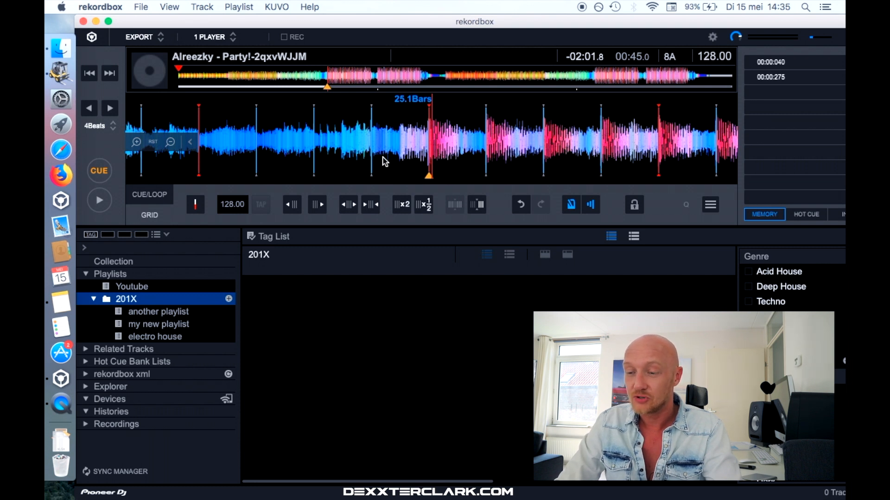
# Step: Shift the whole beat grid left in small increments, until its downbeat sits slightly ahead of the drop's first kick
pyautogui.click(291, 205)
pyautogui.click(291, 205)
pyautogui.click(292, 205)
pyautogui.click(291, 205)
pyautogui.click(292, 205)
pyautogui.click(291, 205)
pyautogui.click(292, 205)
pyautogui.click(291, 205)
pyautogui.click(292, 204)
pyautogui.click(292, 205)
pyautogui.click(292, 205)
pyautogui.click(291, 205)
pyautogui.click(291, 204)
pyautogui.click(292, 205)
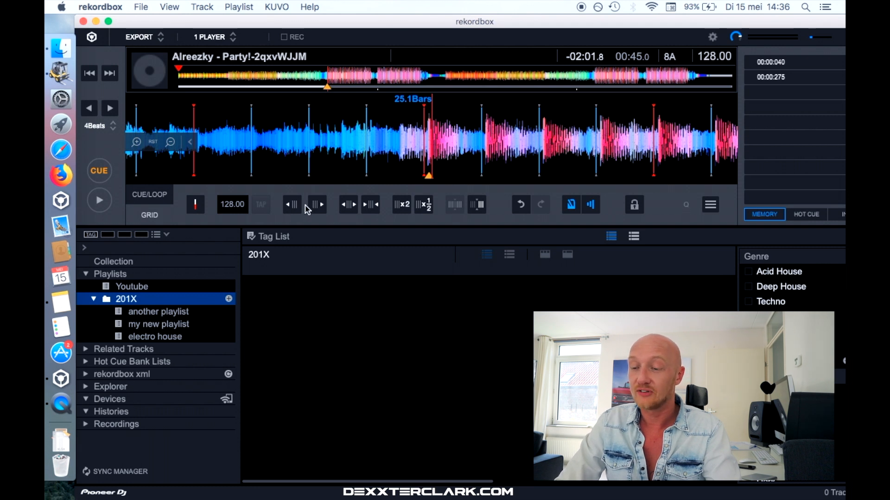
# Step: Shift the whole beat grid back right in small increments, until its downbeat lines up with the cue point on the drop's first kick
pyautogui.click(317, 206)
pyautogui.click(317, 207)
pyautogui.click(317, 207)
pyautogui.click(317, 207)
pyautogui.click(317, 207)
pyautogui.click(317, 206)
pyautogui.click(317, 206)
pyautogui.click(317, 207)
pyautogui.click(317, 206)
pyautogui.click(317, 206)
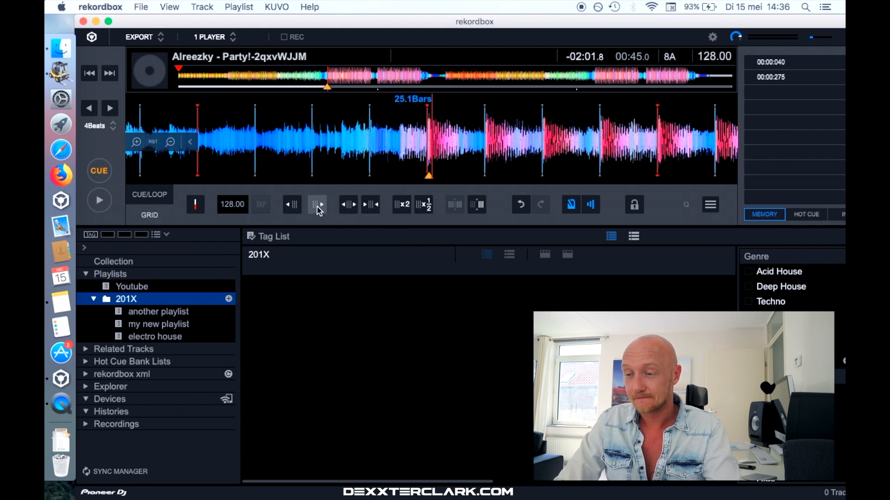
pyautogui.click(317, 206)
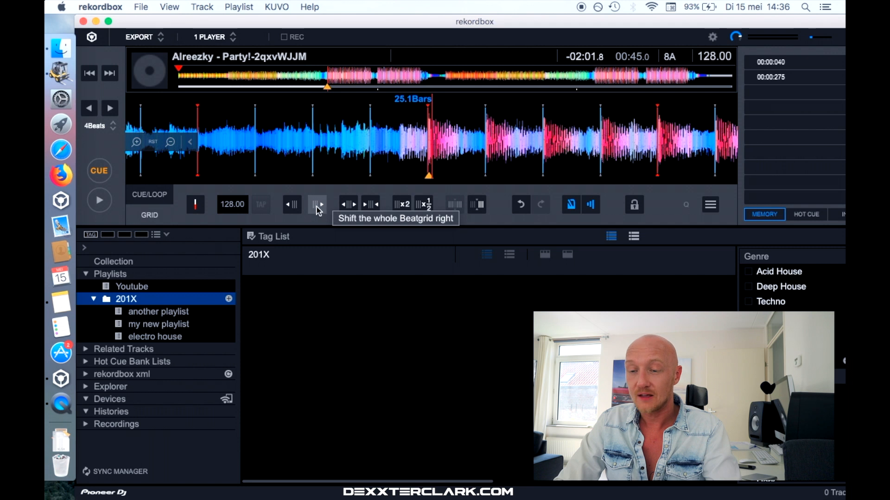
# Step: Play the track from the drop with the metronome to check the beat grid's alignment
pyautogui.click(99, 200)
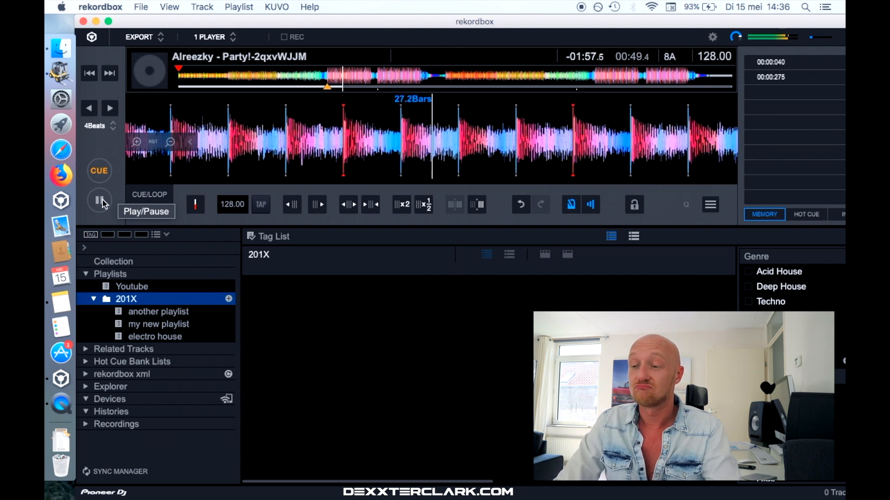
pyautogui.click(100, 201)
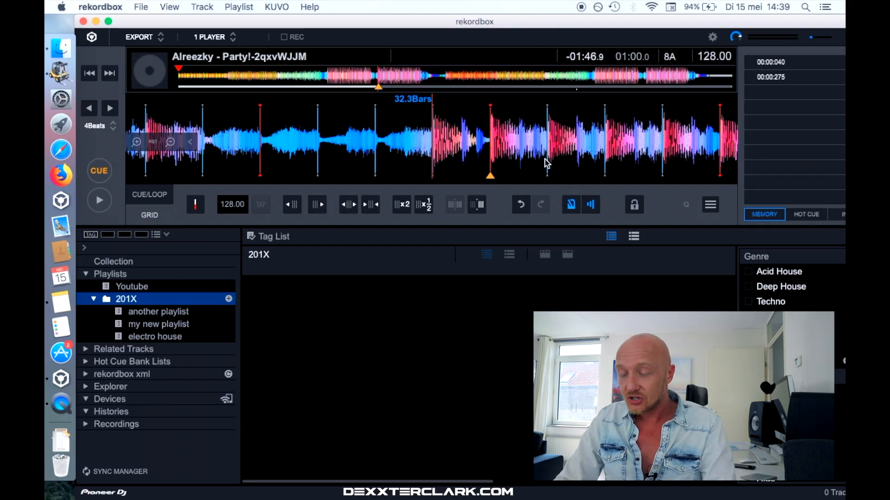
# Step: Limit grid editing to the part after the 01:00.0 position and make that position the first beat of the bar
pyautogui.click(478, 209)
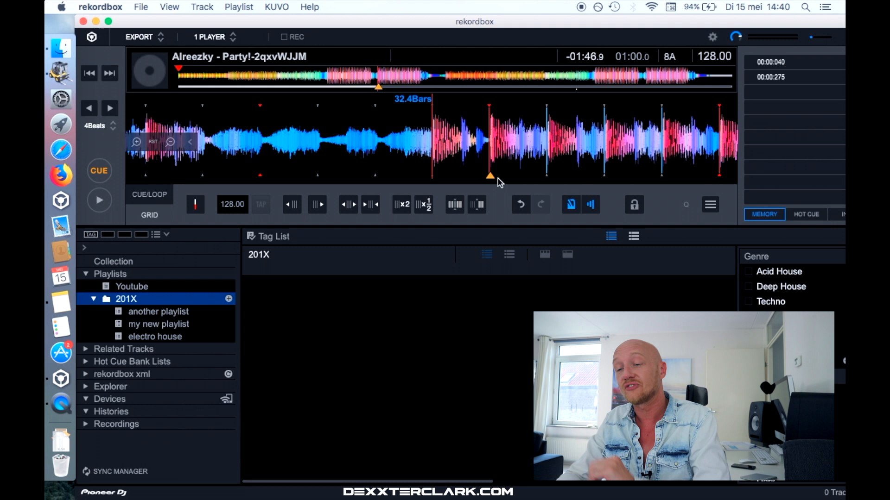
pyautogui.click(202, 212)
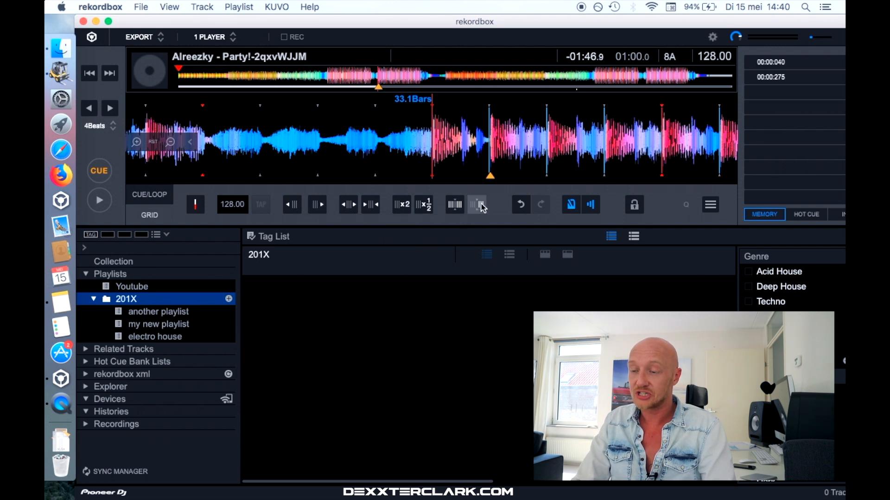
# Step: Shift the beat grid from 01:00.0 onward right in small increments, until its downbeat sits clearly behind the kick
pyautogui.click(323, 209)
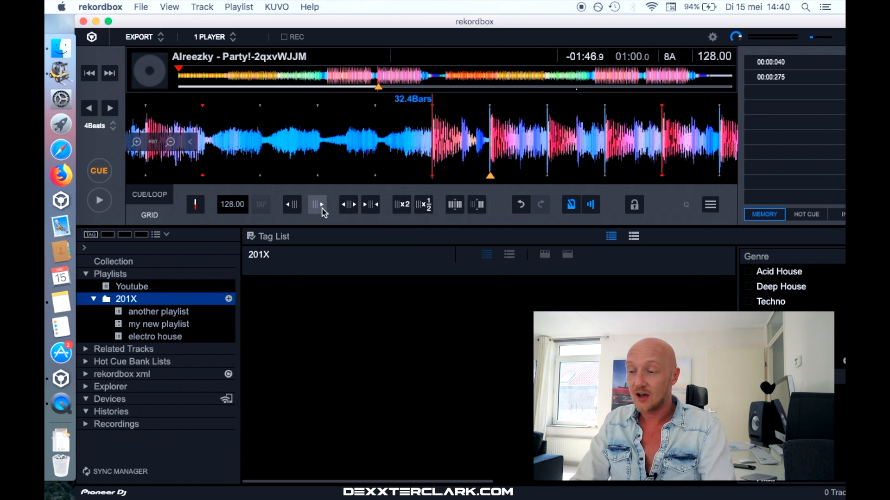
pyautogui.click(321, 209)
pyautogui.click(322, 209)
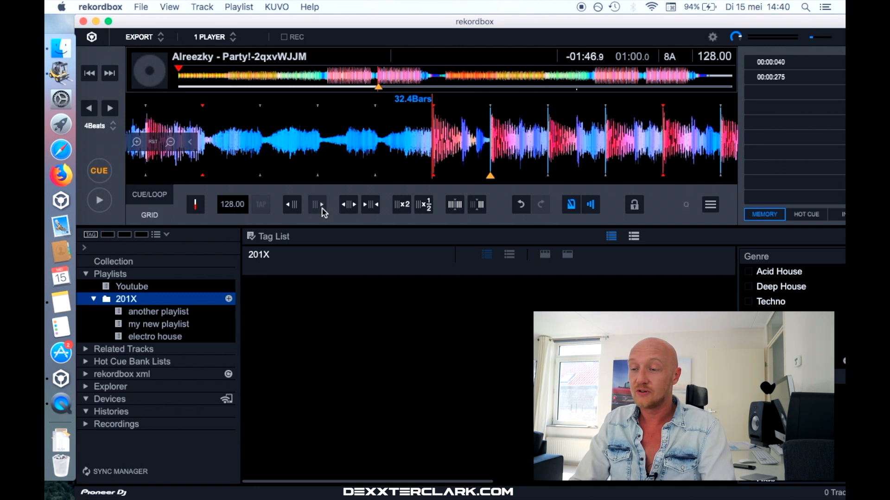
pyautogui.click(321, 208)
pyautogui.click(321, 208)
pyautogui.click(322, 208)
pyautogui.click(322, 209)
pyautogui.click(322, 208)
pyautogui.click(321, 209)
pyautogui.click(322, 209)
pyautogui.click(321, 208)
pyautogui.click(322, 208)
pyautogui.click(321, 208)
pyautogui.click(322, 208)
pyautogui.click(322, 208)
pyautogui.click(322, 209)
pyautogui.click(321, 208)
pyautogui.click(322, 208)
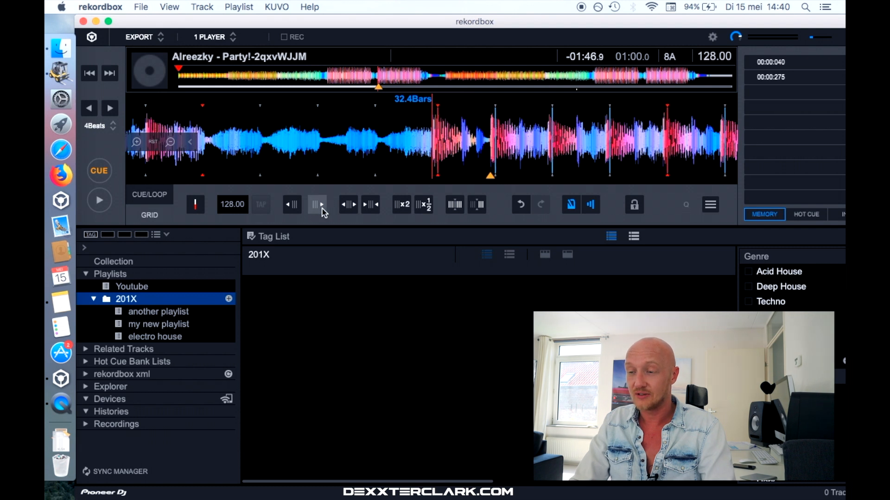
pyautogui.click(322, 209)
pyautogui.click(321, 209)
pyautogui.click(322, 208)
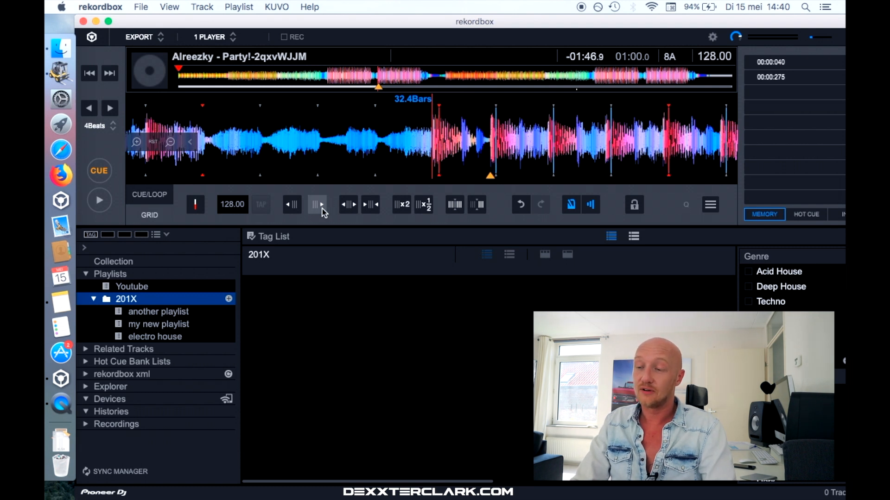
# Step: Shift the grid from 01:00.0 onward back left in small increments, until its downbeat lines up closely with the kick
pyautogui.click(294, 209)
pyautogui.click(293, 209)
pyautogui.click(293, 208)
pyautogui.click(293, 208)
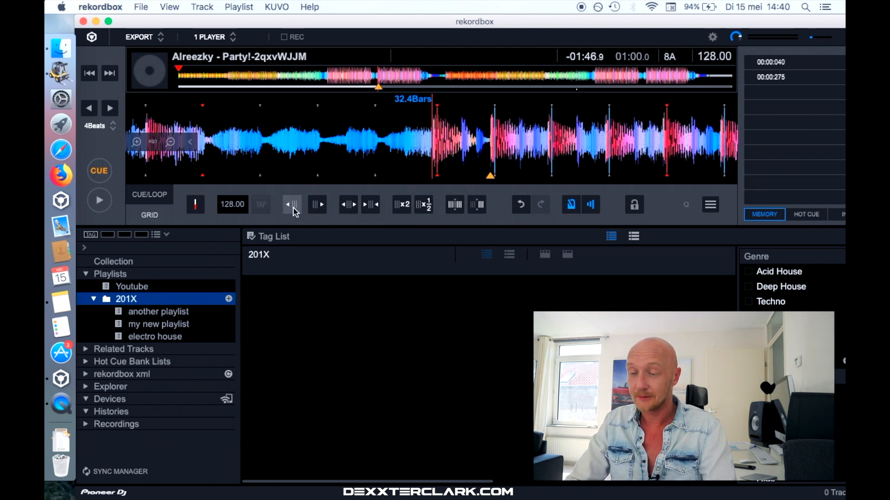
pyautogui.click(293, 209)
pyautogui.click(293, 209)
pyautogui.click(293, 209)
pyautogui.click(293, 208)
pyautogui.click(293, 209)
pyautogui.click(293, 209)
pyautogui.click(293, 208)
pyautogui.click(293, 208)
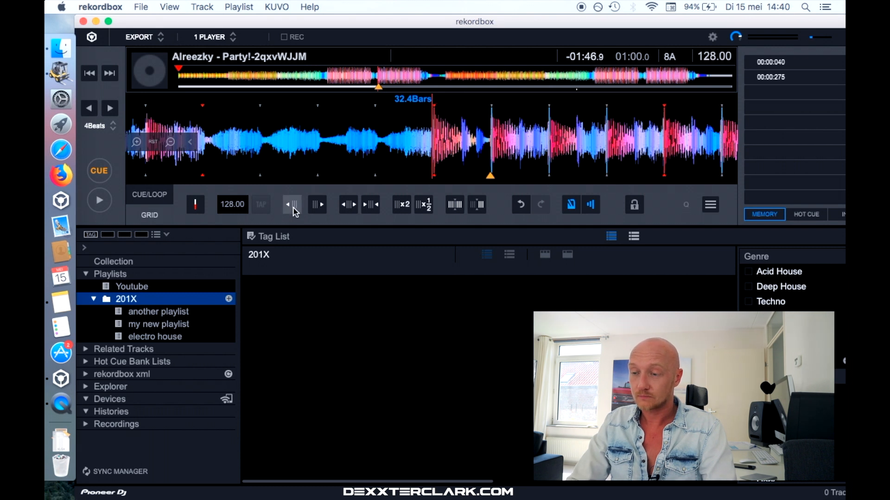
# Step: Switch grid editing back to the whole track and nudge the entire grid left and back right in small increments
pyautogui.click(458, 207)
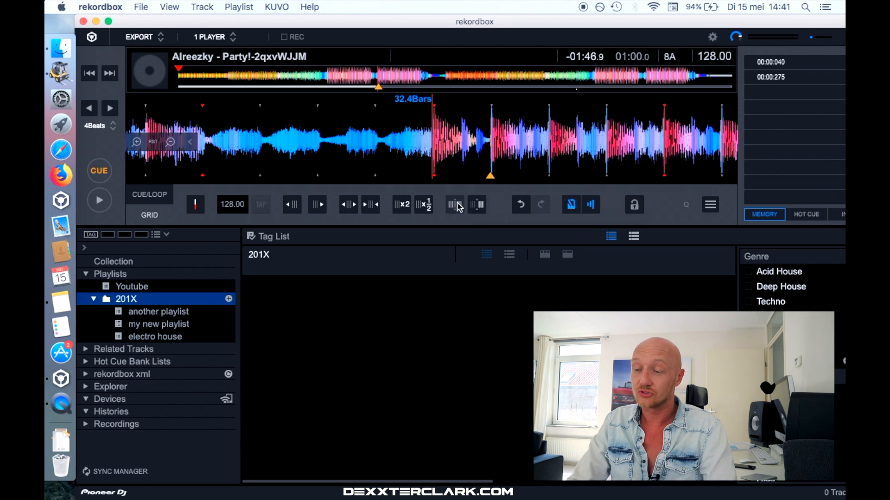
pyautogui.click(288, 207)
pyautogui.click(288, 206)
pyautogui.click(288, 207)
pyautogui.click(288, 207)
pyautogui.click(288, 207)
pyautogui.click(318, 205)
pyautogui.click(318, 205)
pyautogui.click(318, 205)
pyautogui.click(317, 205)
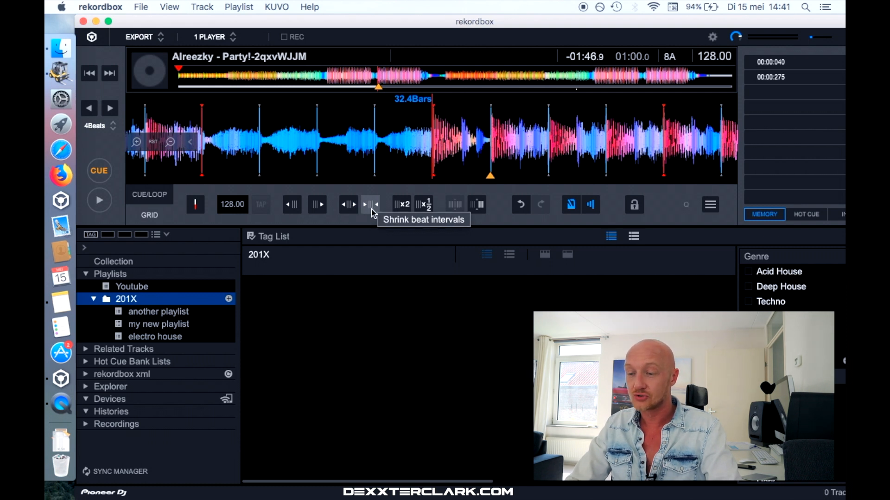
# Step: Expand the grid's beat intervals in small increments until the track's BPM is 127.89
pyautogui.click(350, 206)
pyautogui.click(351, 206)
pyautogui.click(351, 208)
pyautogui.click(350, 209)
pyautogui.click(351, 209)
pyautogui.click(348, 204)
pyautogui.click(349, 204)
pyautogui.click(348, 204)
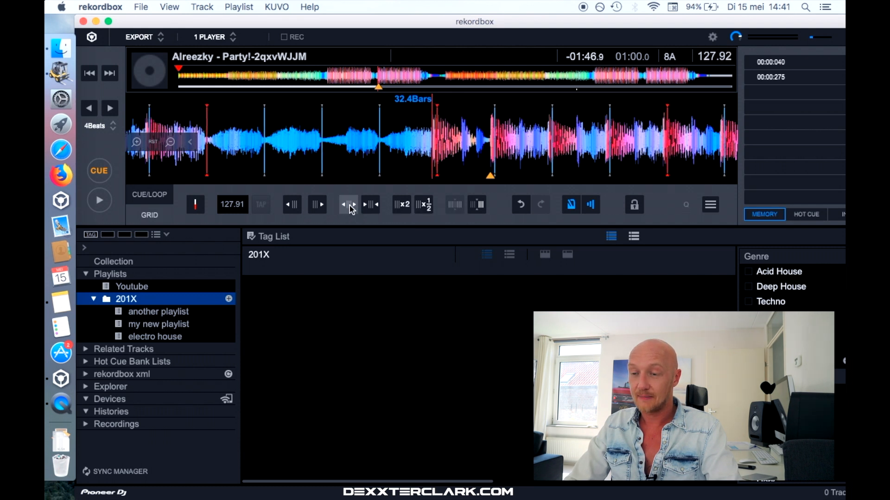
pyautogui.click(348, 204)
pyautogui.click(348, 204)
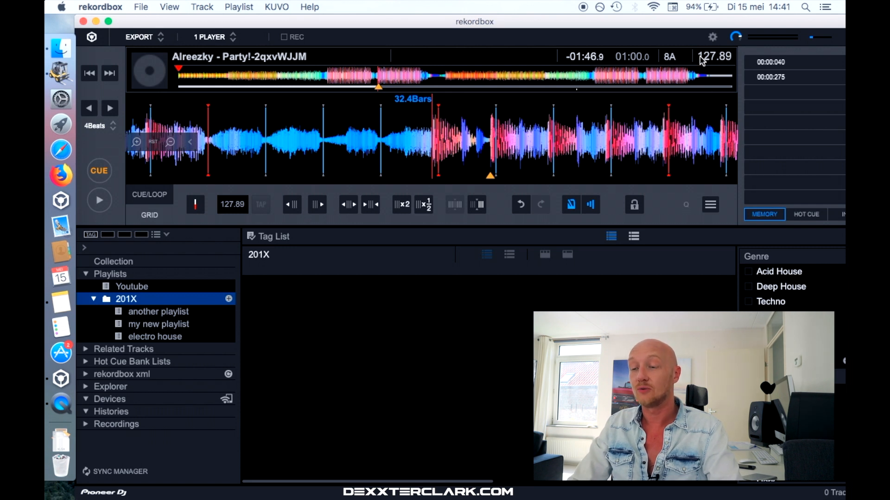
# Step: Shrink the grid's beat intervals in small increments until the track's BPM is 127.95
pyautogui.click(378, 206)
pyautogui.click(378, 205)
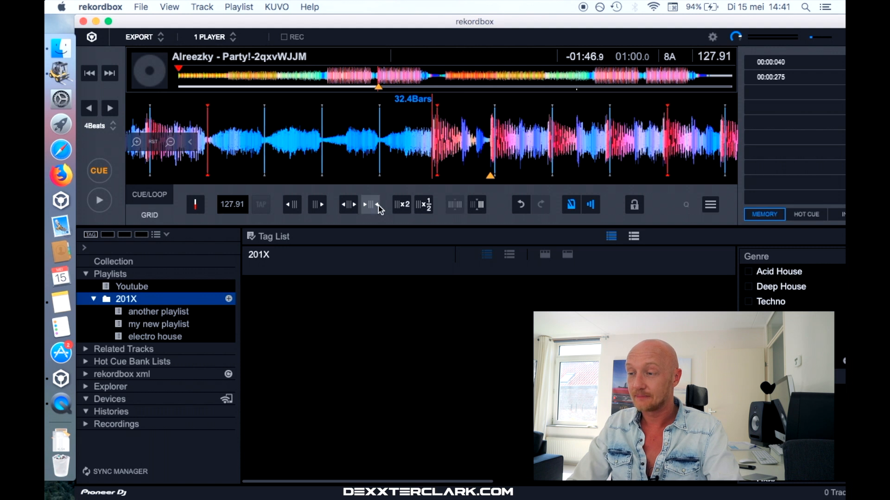
pyautogui.click(379, 205)
pyautogui.click(378, 205)
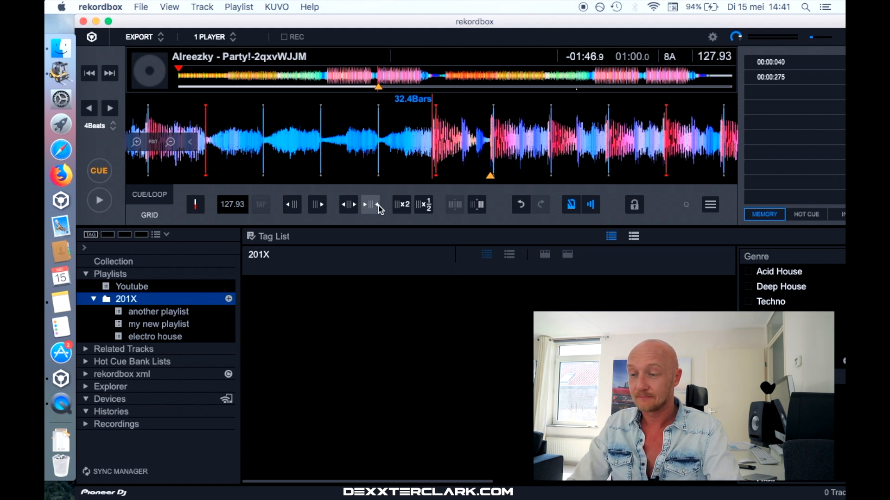
pyautogui.click(378, 205)
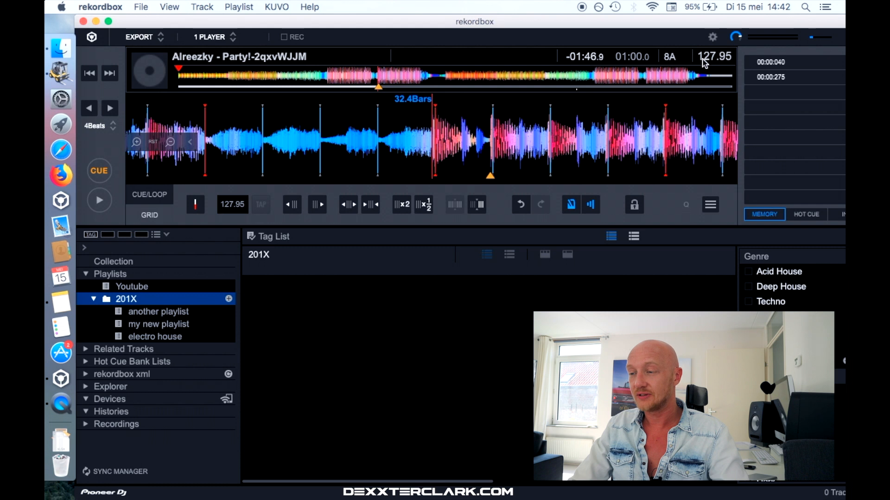
# Step: Try doubling the beat grid's BPM to 255.90 and halve it back to 127.95
pyautogui.click(403, 208)
pyautogui.click(403, 208)
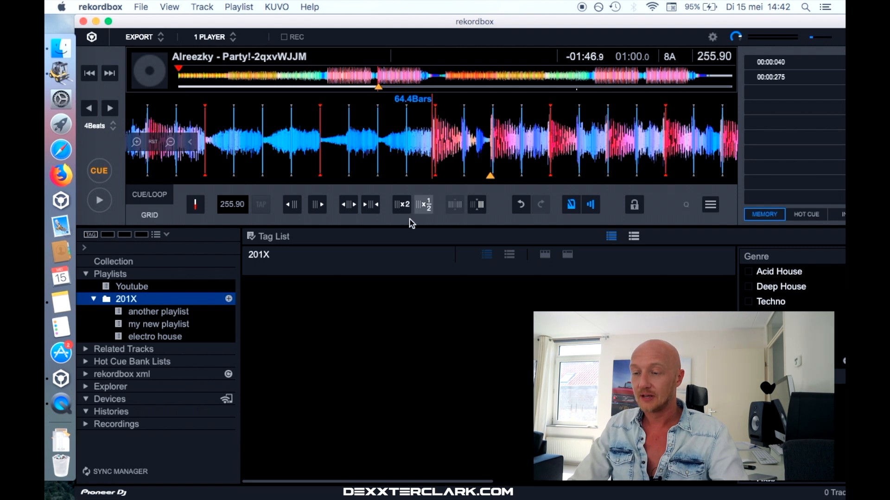
pyautogui.click(429, 210)
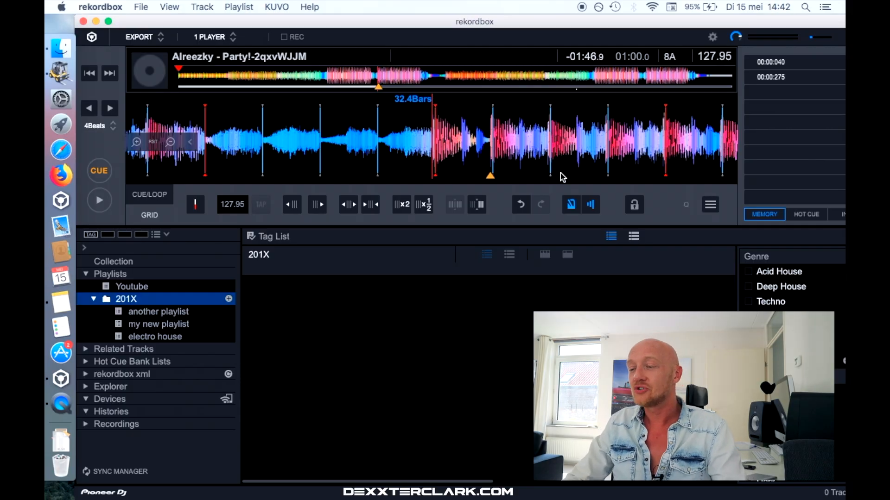
# Step: Lock the track against grid changes and look over its additional waveform, analysis and beat count options
pyautogui.click(636, 207)
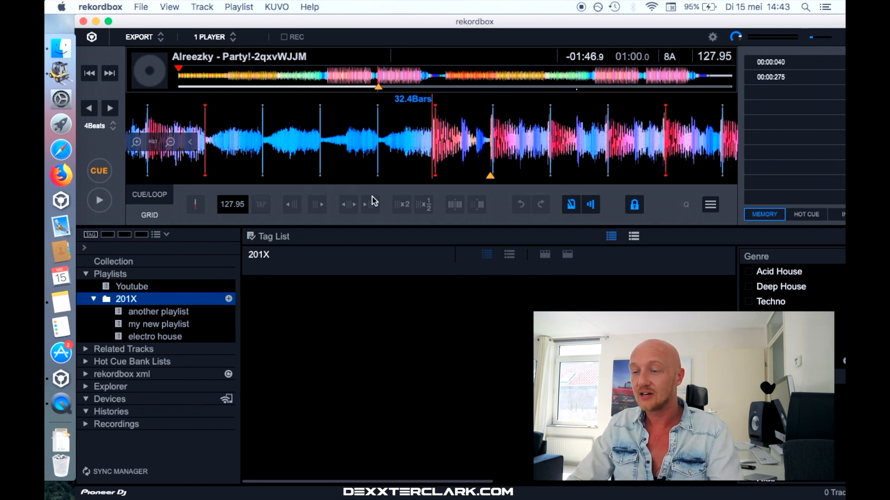
pyautogui.click(709, 206)
pyautogui.moveTo(690, 223)
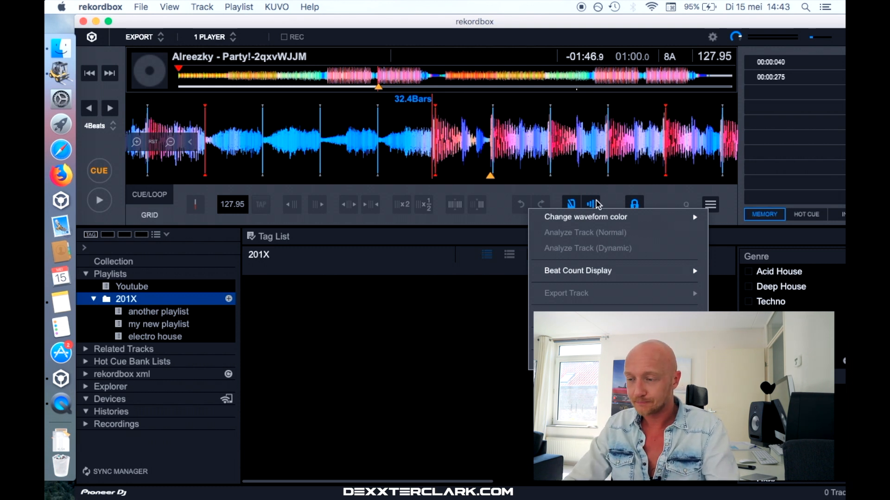
pyautogui.click(603, 188)
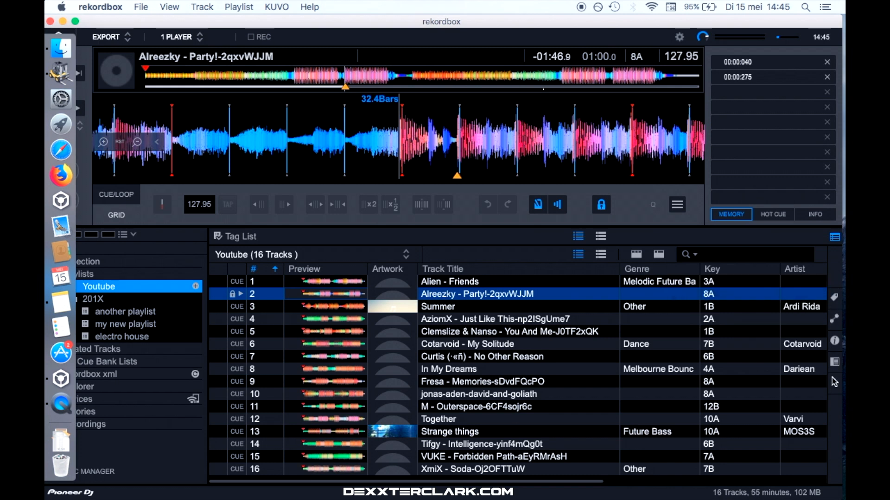
# Step: Show the track's custom tags and examine the Genre, Components, Situation and Dances categories
pyautogui.click(833, 299)
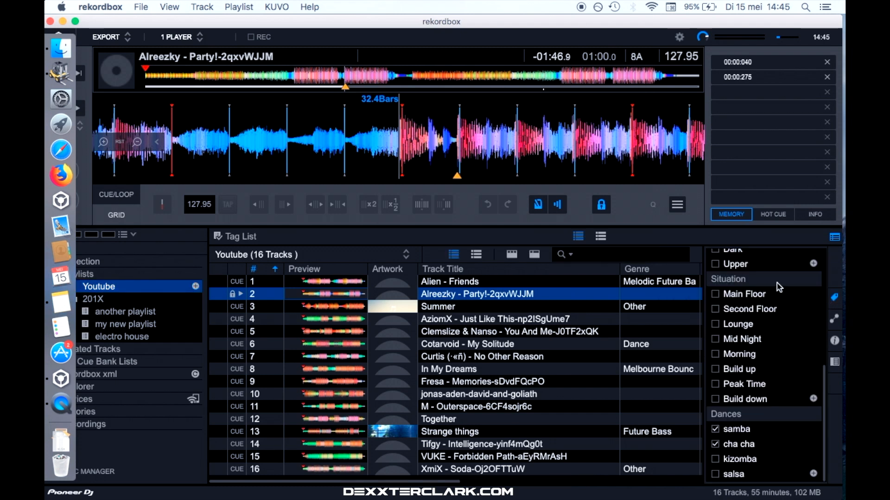
pyautogui.scroll(10, 778, 287)
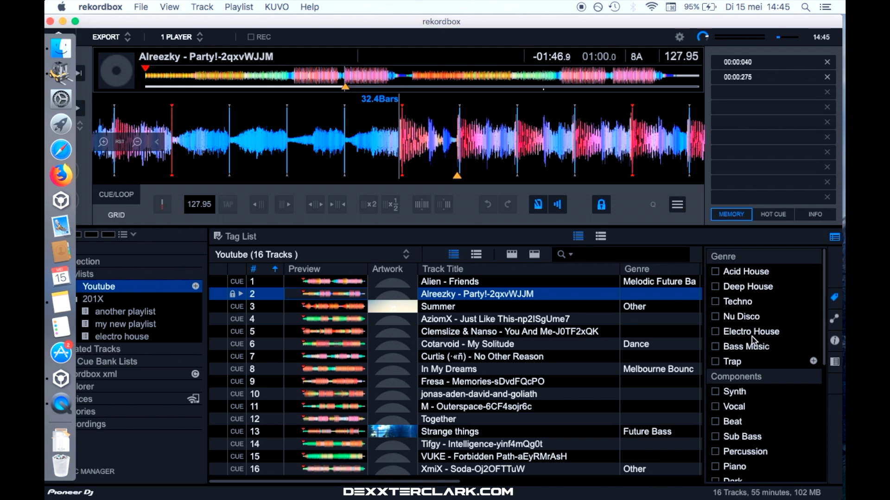
pyautogui.scroll(-9, 752, 338)
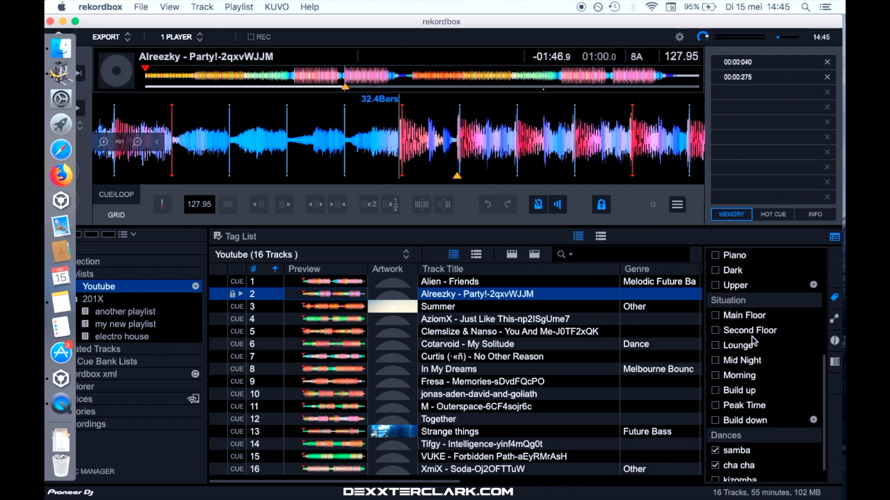
pyautogui.scroll(-1, 752, 342)
pyautogui.scroll(10, 759, 297)
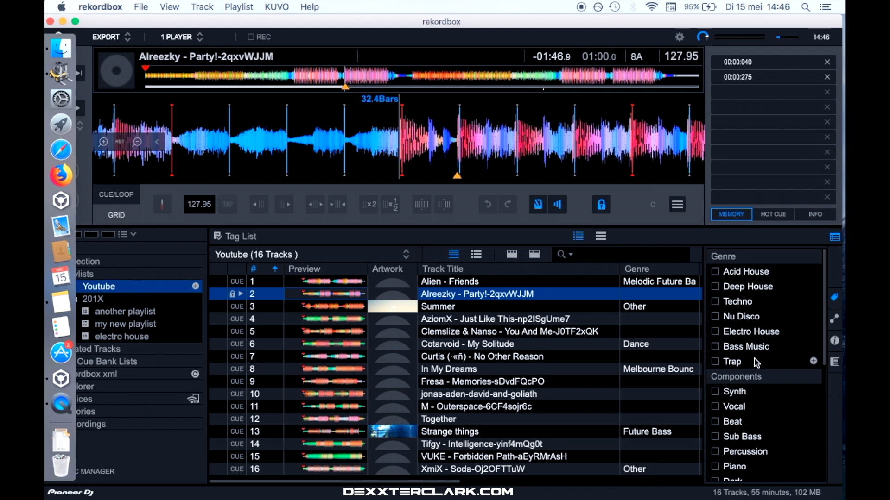
pyautogui.scroll(-6, 757, 362)
pyautogui.scroll(3, 758, 361)
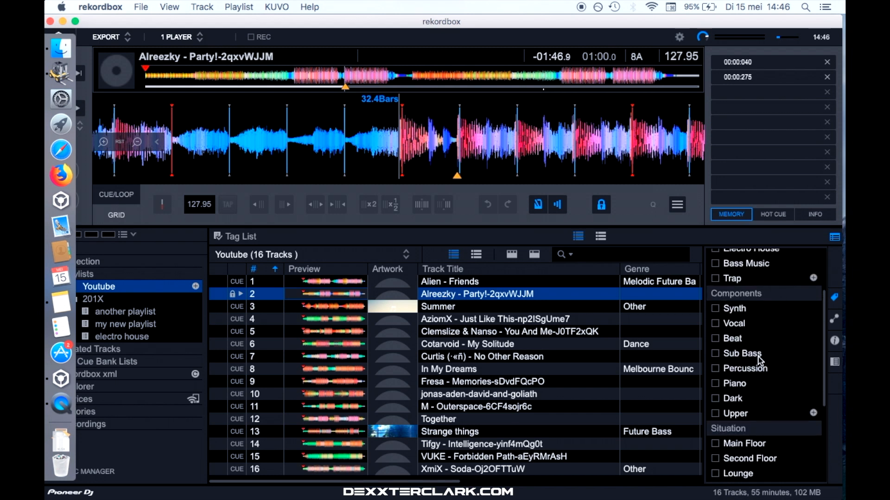
pyautogui.scroll(-7, 737, 363)
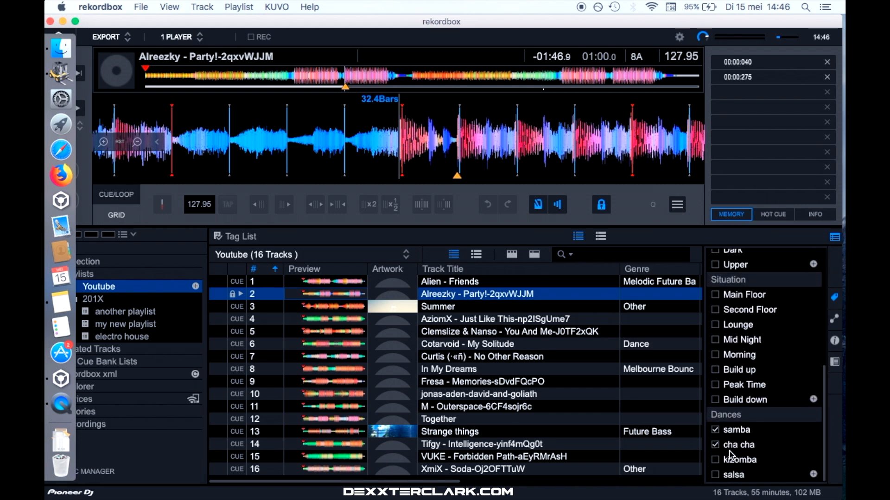
pyautogui.scroll(1, 730, 451)
pyautogui.scroll(5, 729, 451)
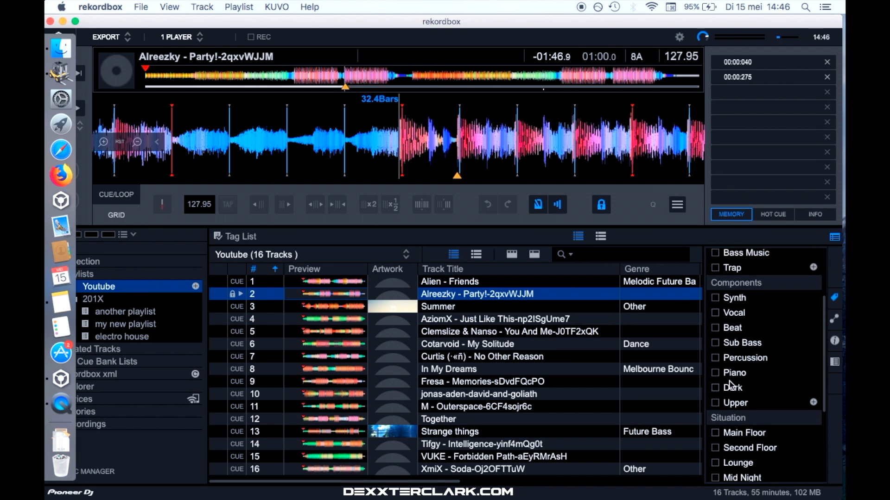
pyautogui.scroll(3, 730, 385)
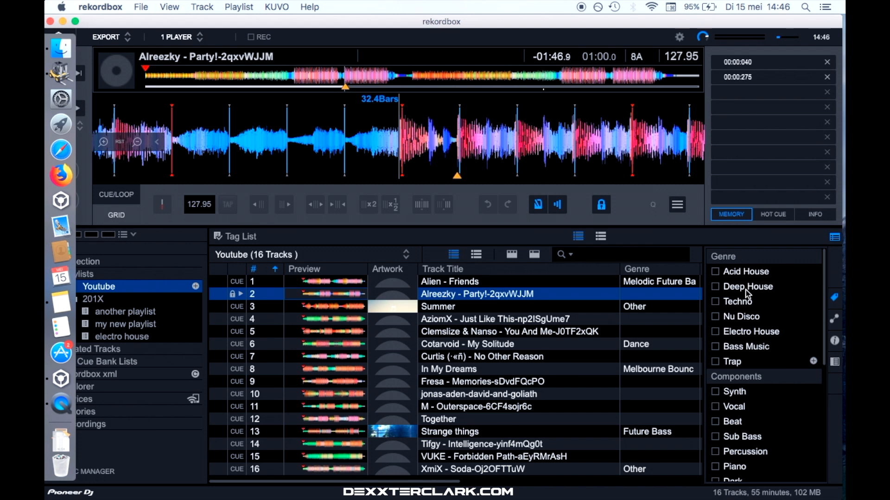
pyautogui.scroll(-1, 750, 316)
pyautogui.scroll(1, 749, 316)
pyautogui.scroll(-3, 750, 359)
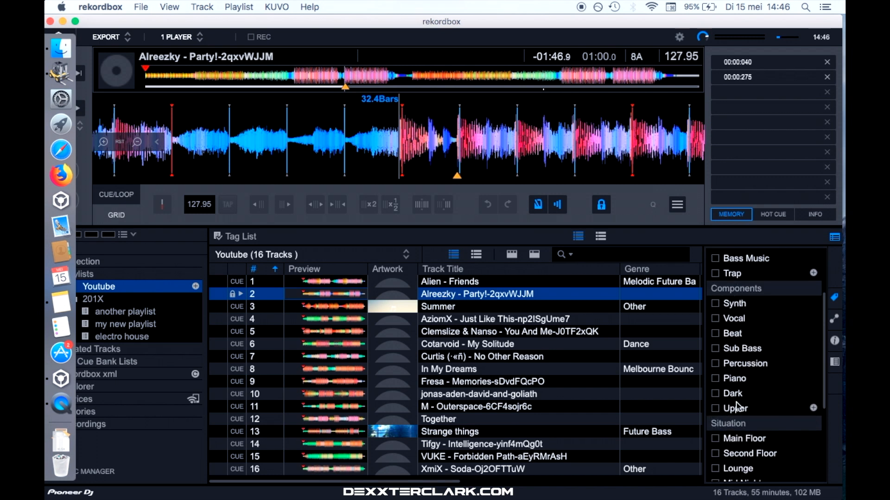
# Step: Add a new tag named "Female vocal" to the Components category
pyautogui.doubleClick(813, 412)
pyautogui.click(814, 408)
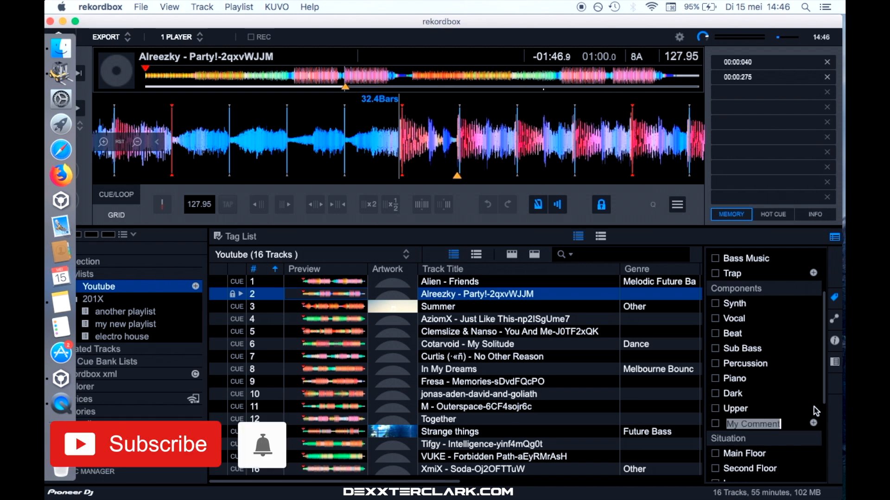
pyautogui.click(787, 429)
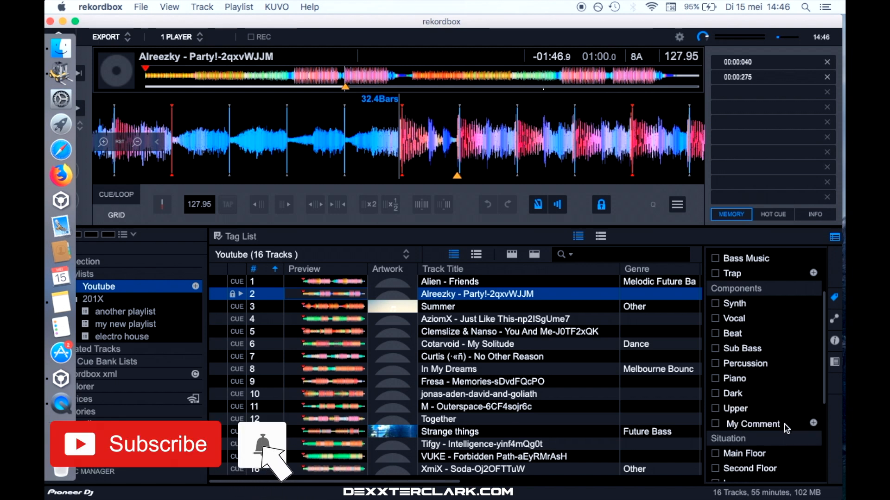
pyautogui.press('BackSpace')
pyautogui.press('BackSpace')
pyautogui.press('BackSpace')
pyautogui.press('BackSpace')
pyautogui.press('BackSpace')
pyautogui.press('BackSpace')
pyautogui.press('BackSpace')
pyautogui.press('BackSpace')
pyautogui.press('BackSpace')
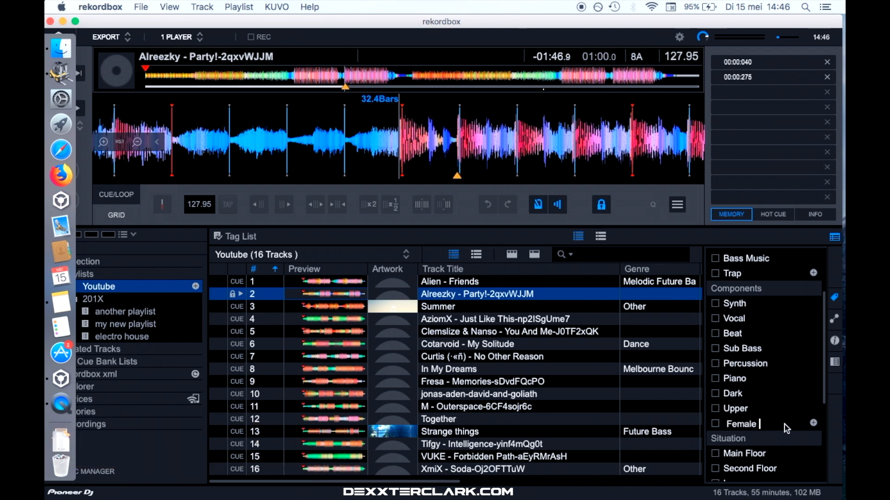
pyautogui.press('Return')
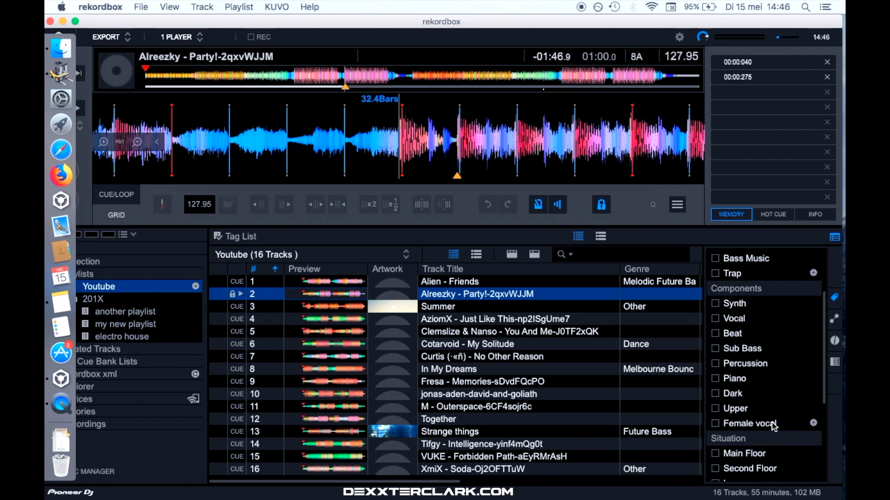
# Step: Rename the Dances tag category to "own tags"
pyautogui.scroll(-5, 774, 427)
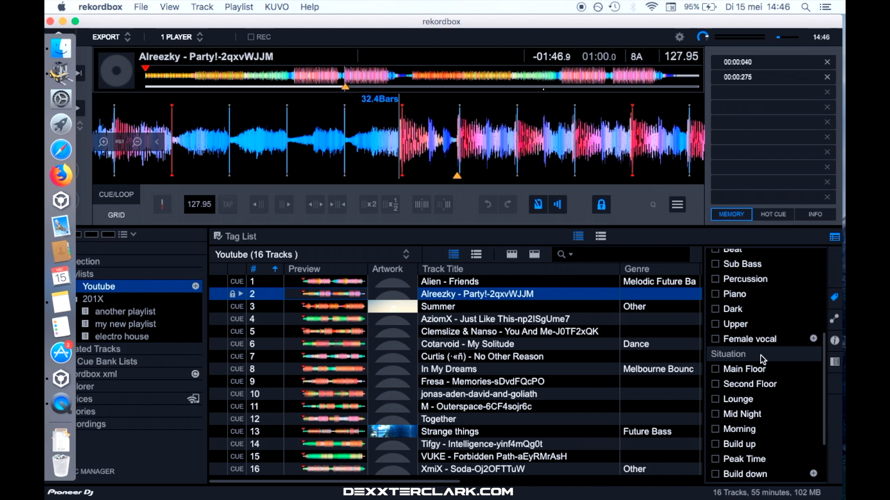
pyautogui.scroll(-4, 760, 393)
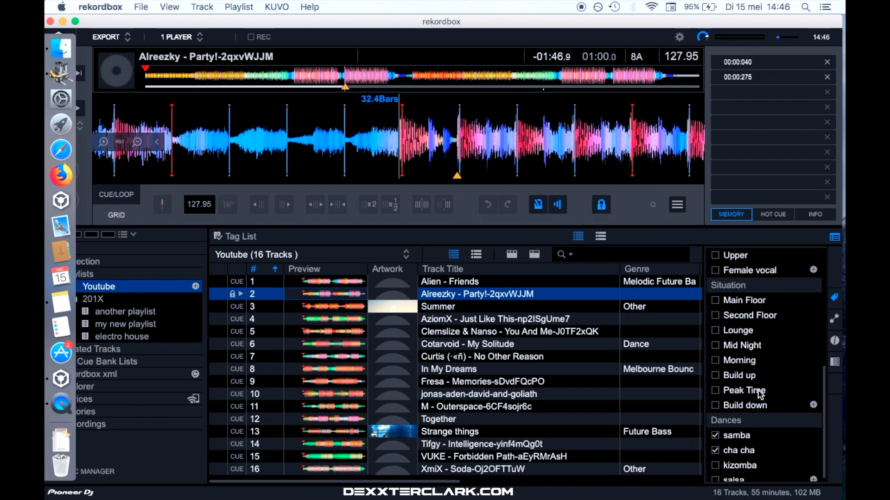
pyautogui.scroll(-1, 760, 378)
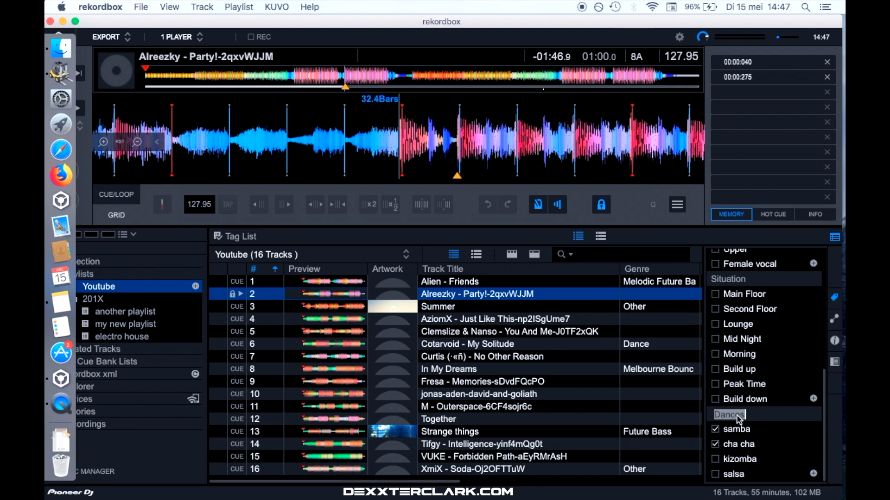
pyautogui.click(752, 417)
pyautogui.doubleClick(751, 417)
pyautogui.write('own tags')
pyautogui.press('Return')
# Step: Check the own tags of "Alien - Friends" and tag the Alreezky "Party!" track as kizomba
pyautogui.click(463, 283)
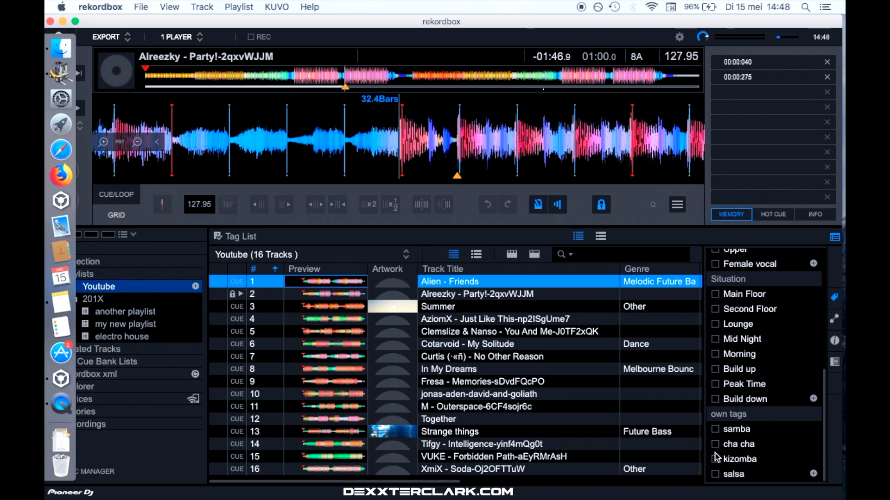
pyautogui.click(482, 295)
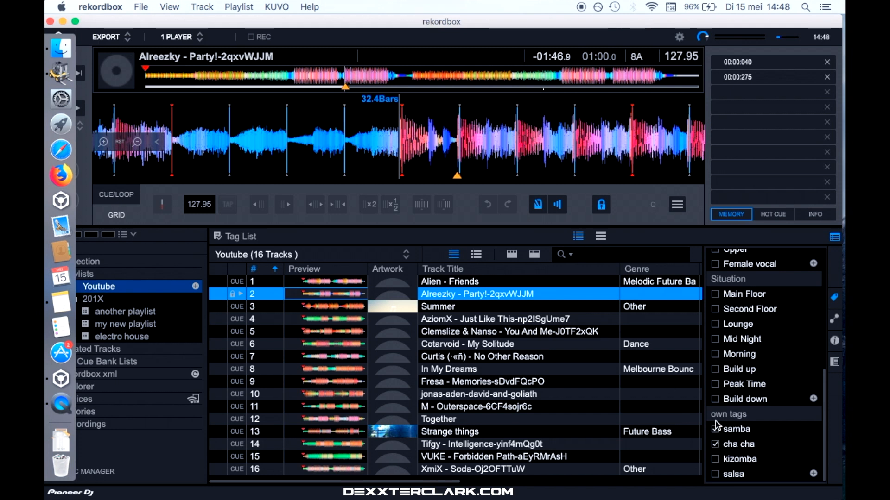
pyautogui.click(716, 458)
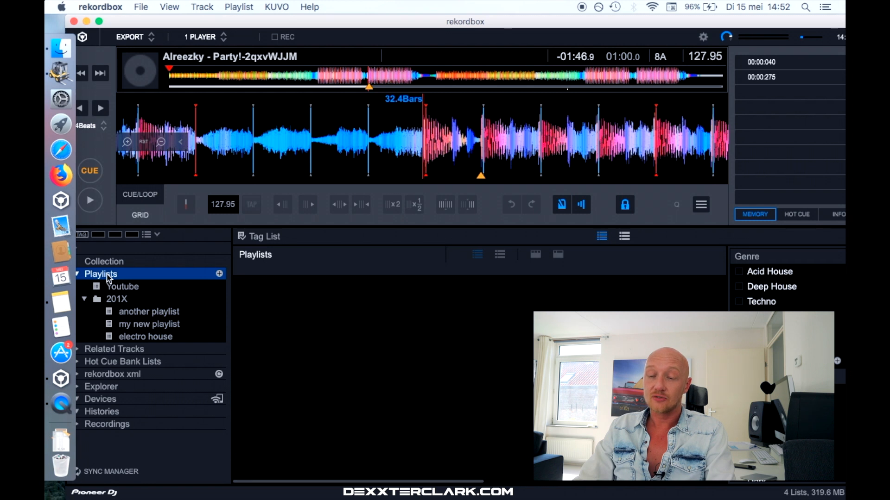
# Step: Start a new intelligent playlist under Playlists and name it "slow tracks"
pyautogui.rightClick(108, 275)
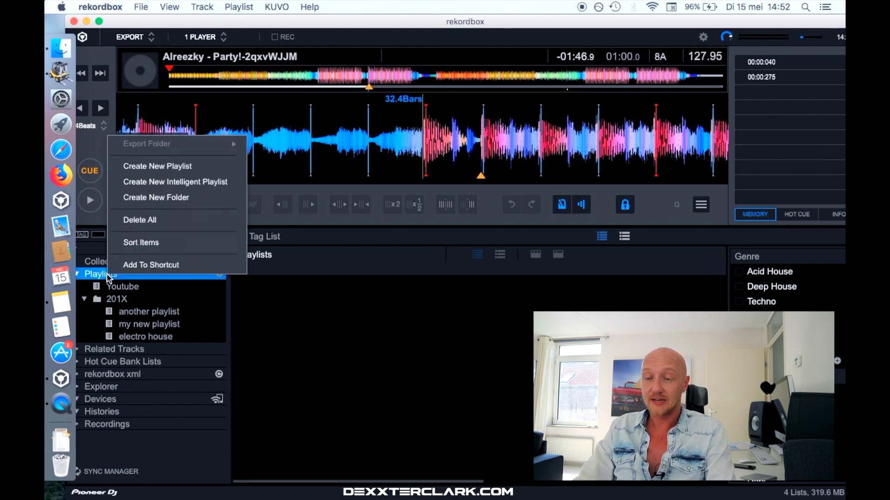
pyautogui.click(239, 182)
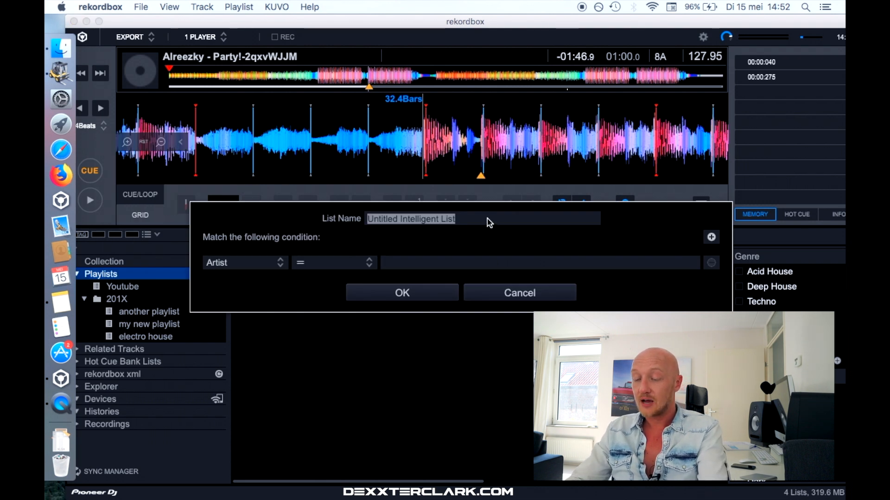
pyautogui.write('slow')
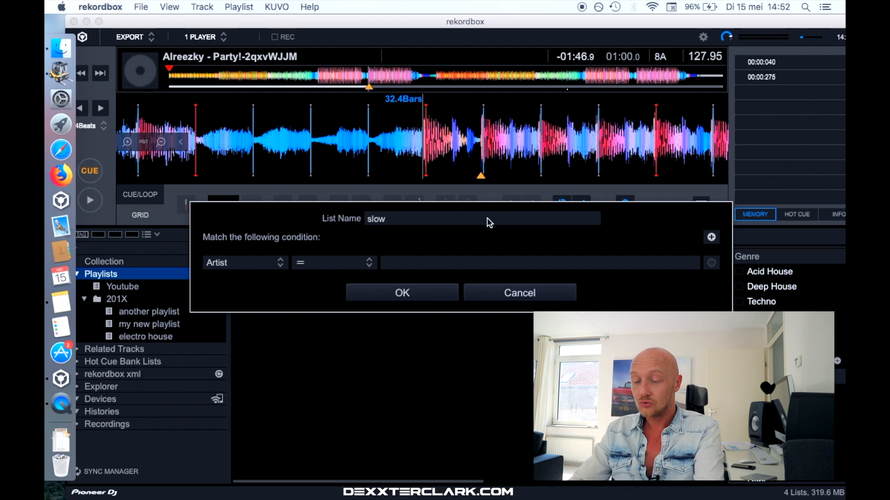
pyautogui.write(' tracks')
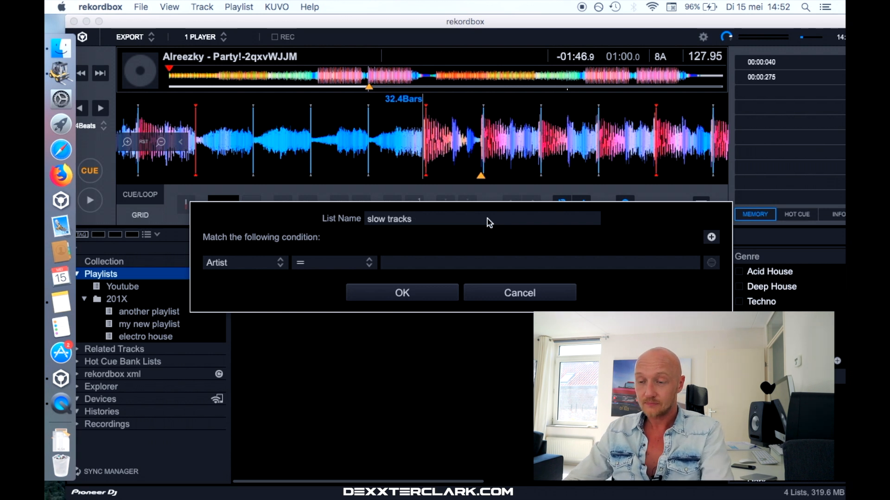
# Step: Set the playlist's condition to BPM < 120, create it, and check the BPM values of its tracks
pyautogui.click(266, 268)
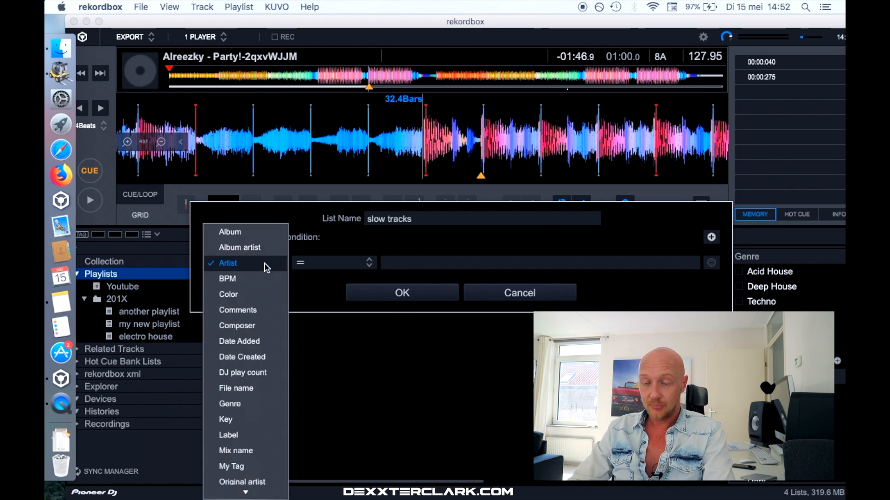
pyautogui.scroll(-5, 265, 344)
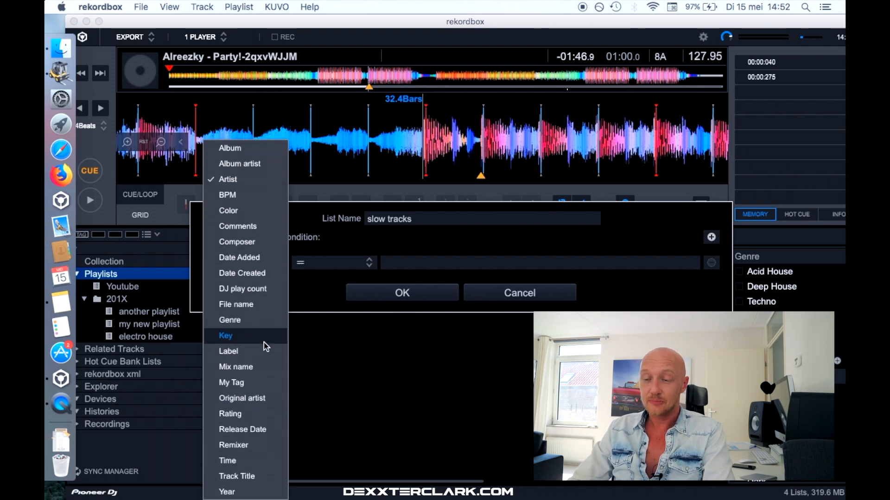
pyautogui.scroll(-1, 264, 342)
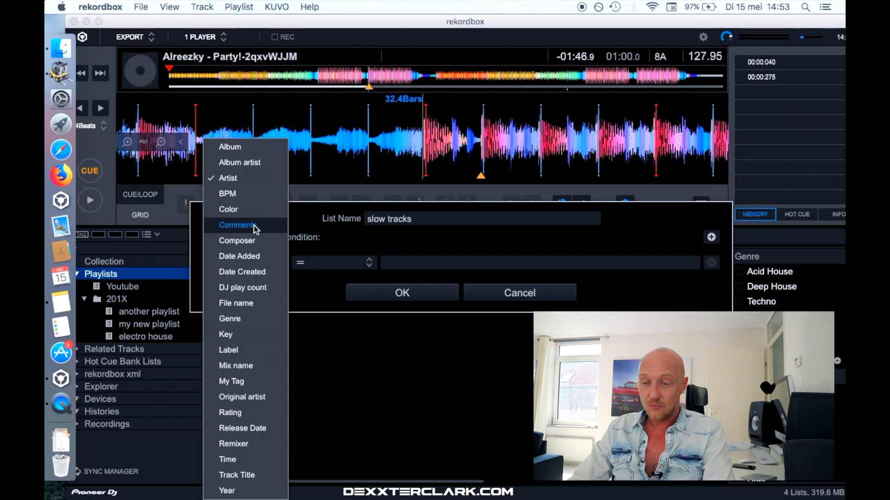
pyautogui.click(253, 195)
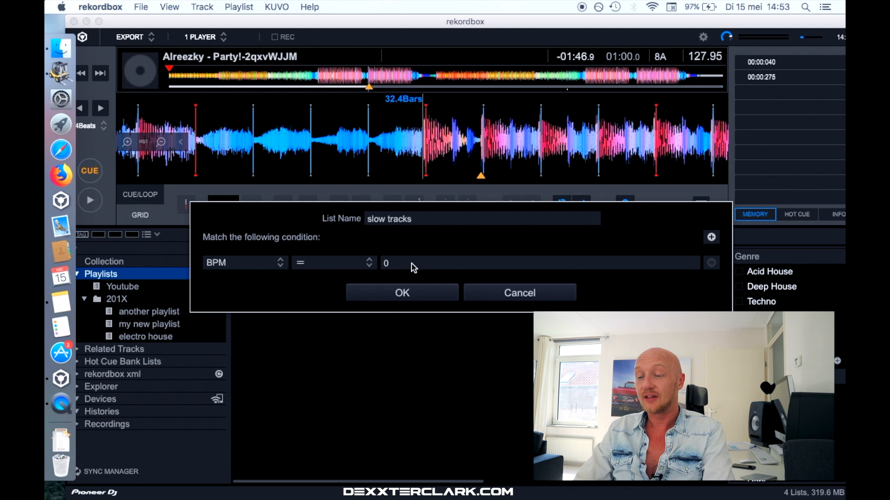
pyautogui.click(338, 267)
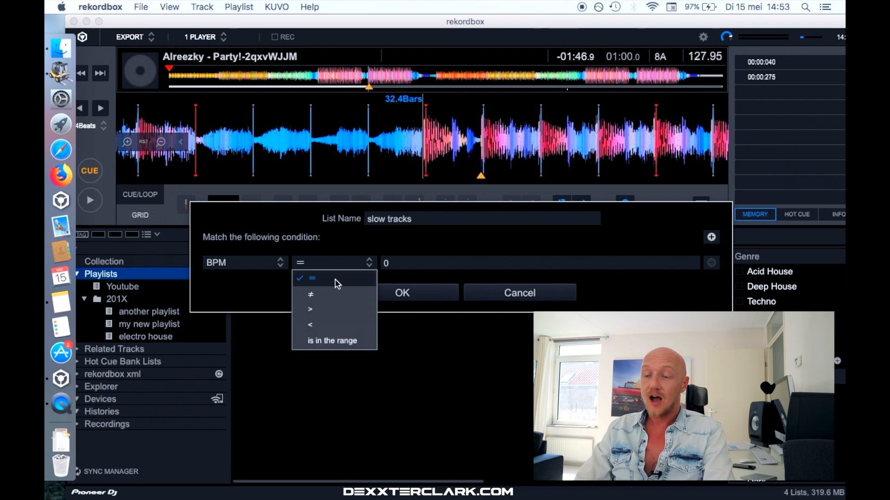
pyautogui.click(332, 326)
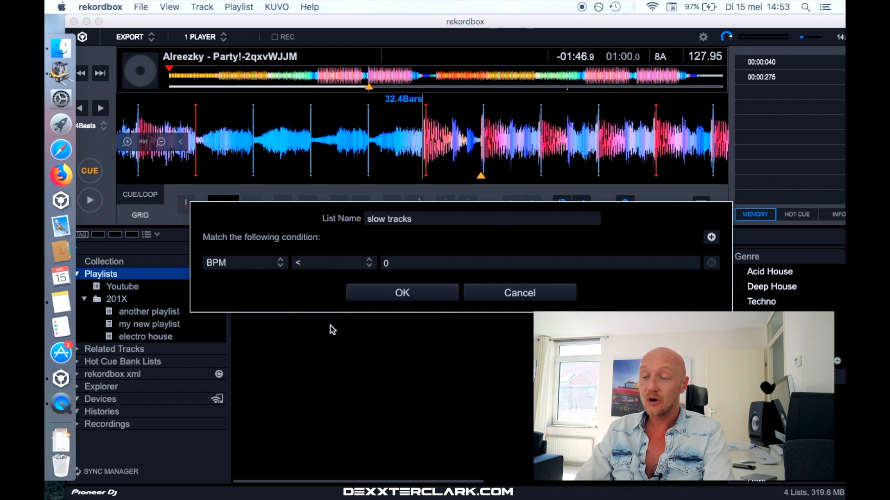
pyautogui.click(408, 266)
pyautogui.press('BackSpace')
pyautogui.write('120')
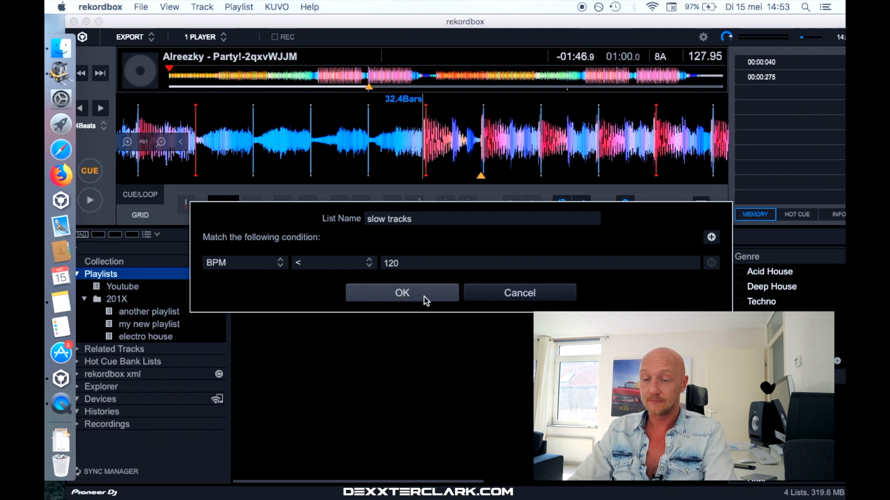
pyautogui.click(426, 300)
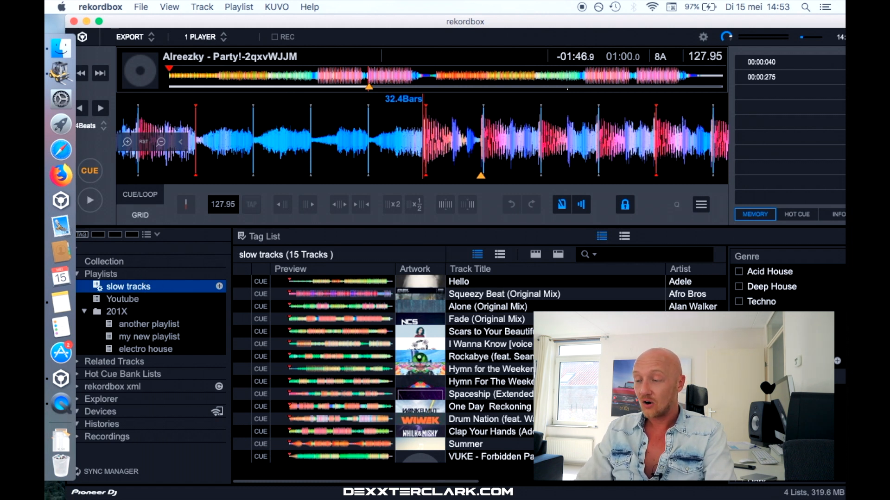
pyautogui.hscroll(5, 384, 363)
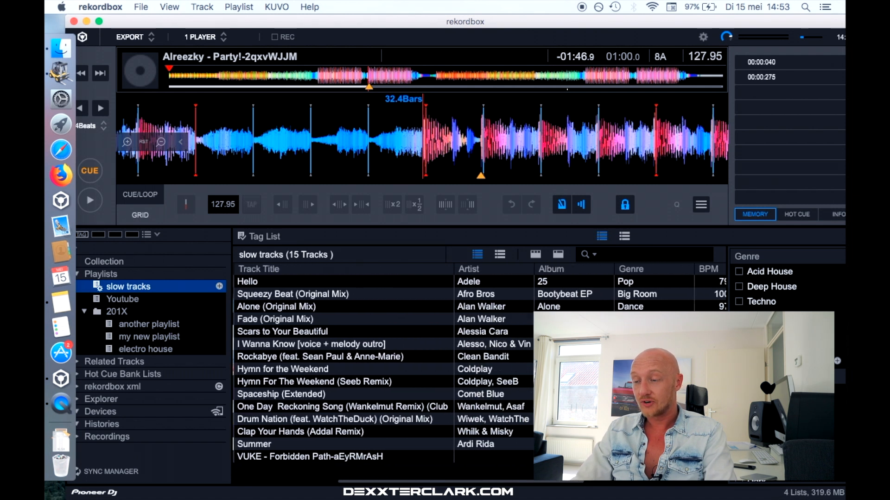
pyautogui.hscroll(3, 558, 284)
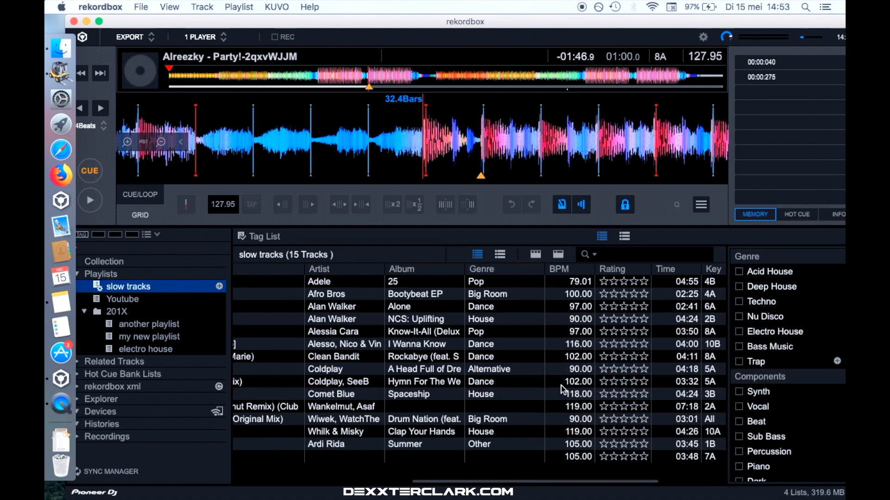
pyautogui.hscroll(1, 562, 389)
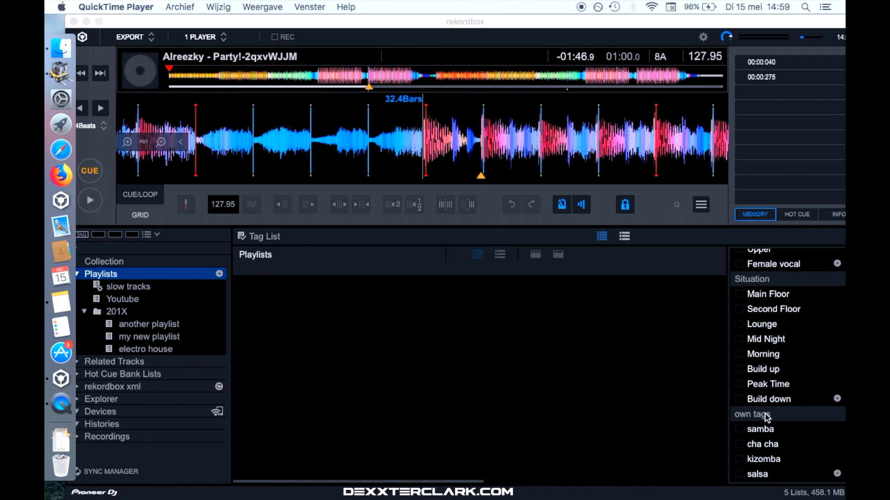
# Step: Add a new tag named "rumba" to the own tags category
pyautogui.click(837, 474)
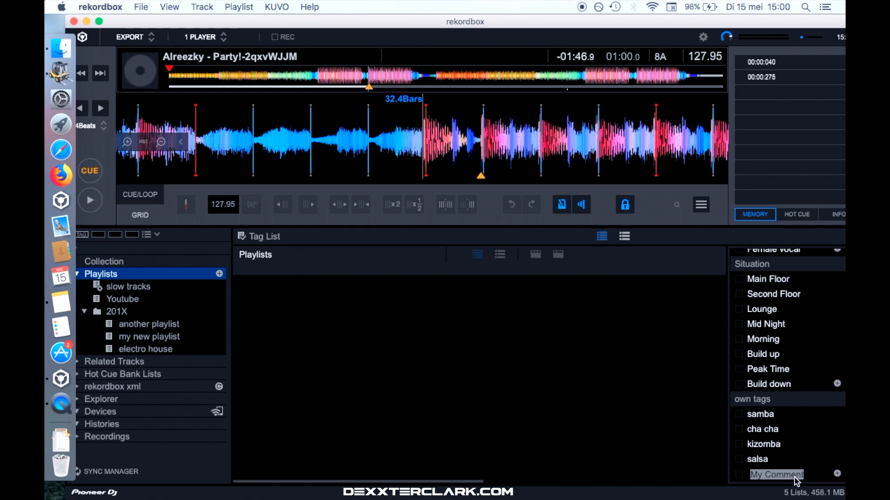
pyautogui.write('rumba')
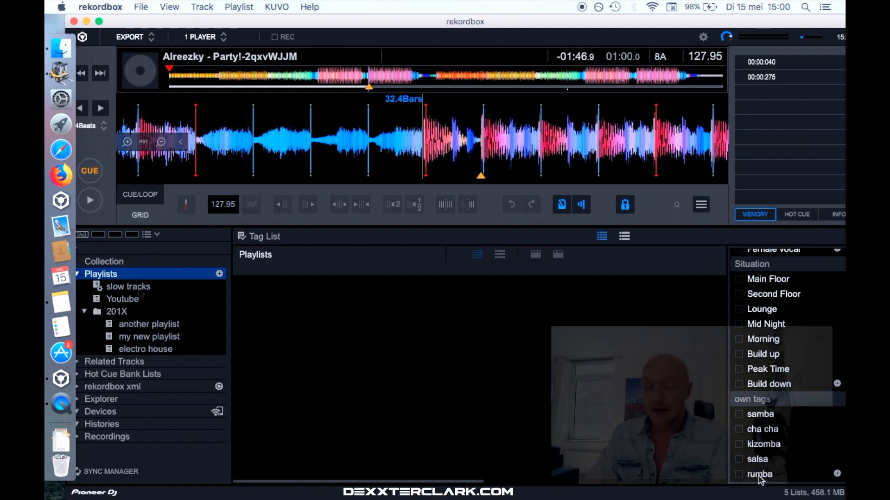
# Step: Create an intelligent playlist named "samba" with the condition that My Tag contains samba
pyautogui.rightClick(111, 276)
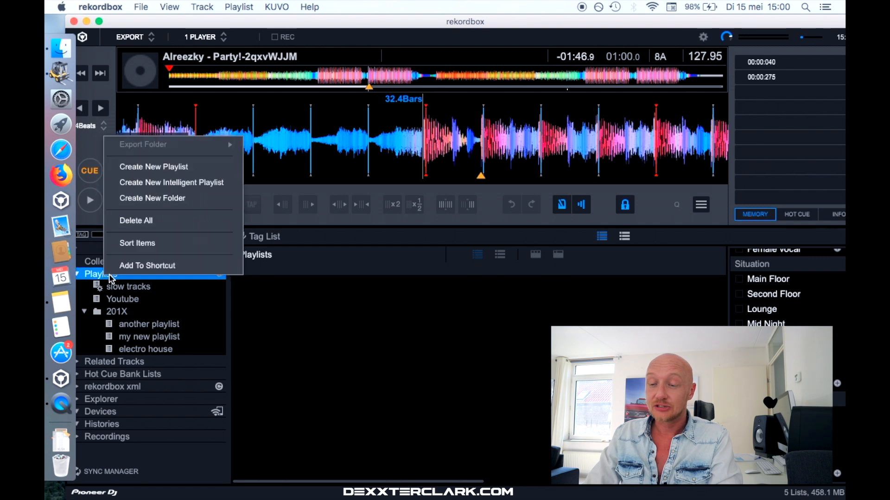
pyautogui.click(208, 182)
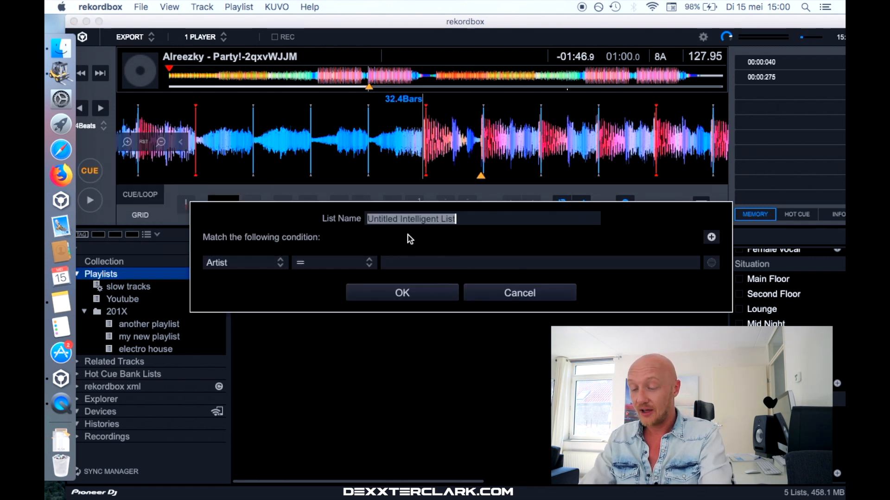
pyautogui.write('samba')
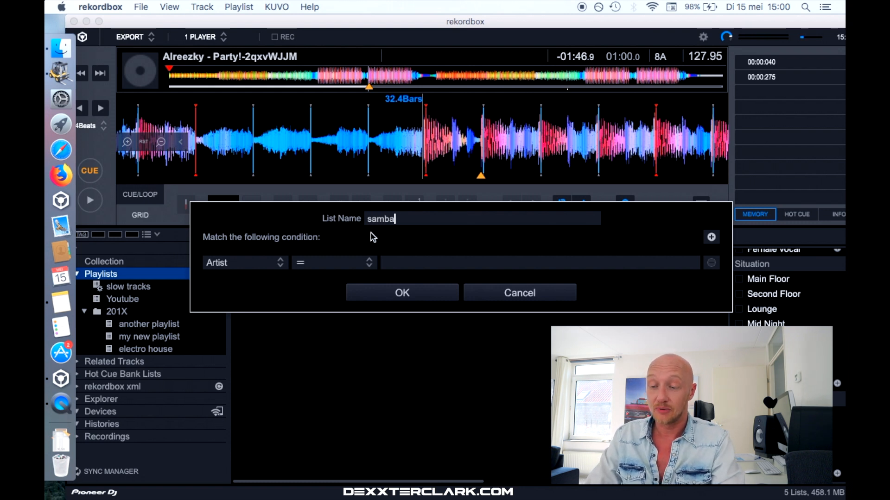
pyautogui.click(246, 263)
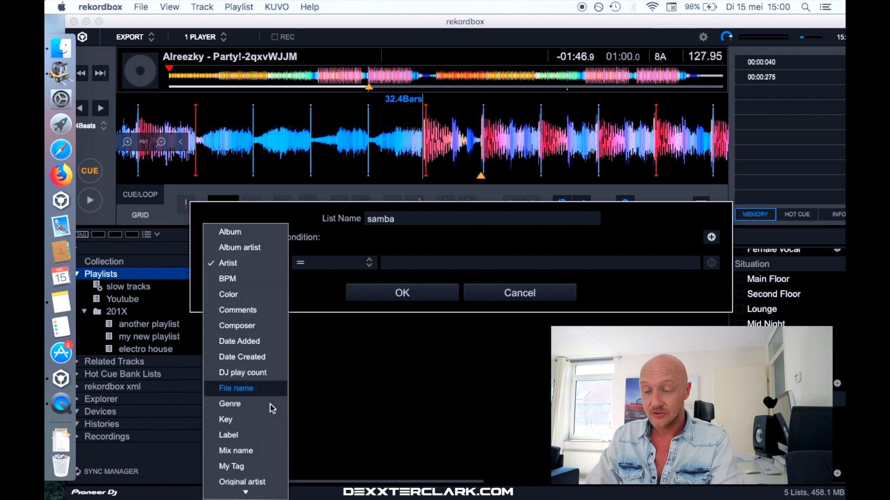
pyautogui.click(258, 465)
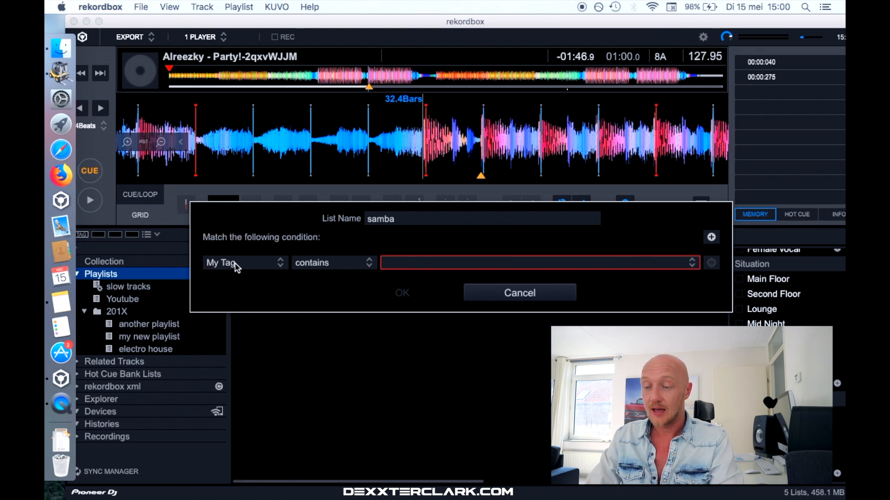
pyautogui.click(437, 263)
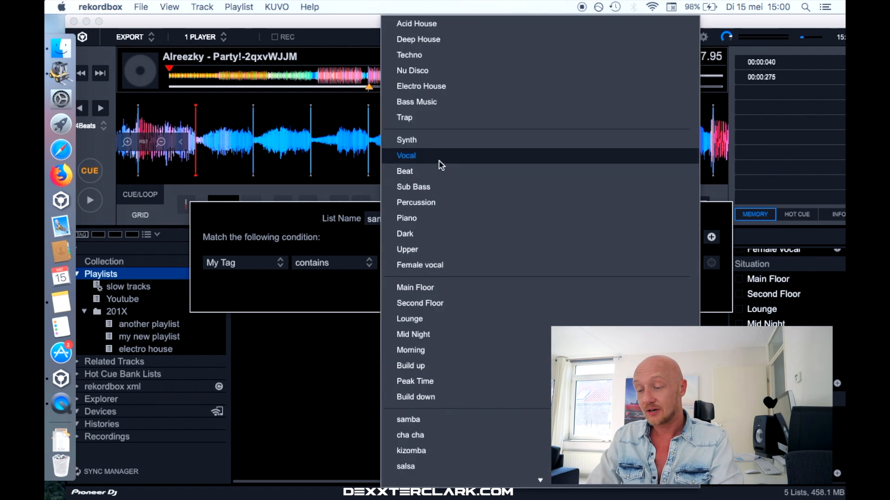
pyautogui.scroll(-1, 442, 448)
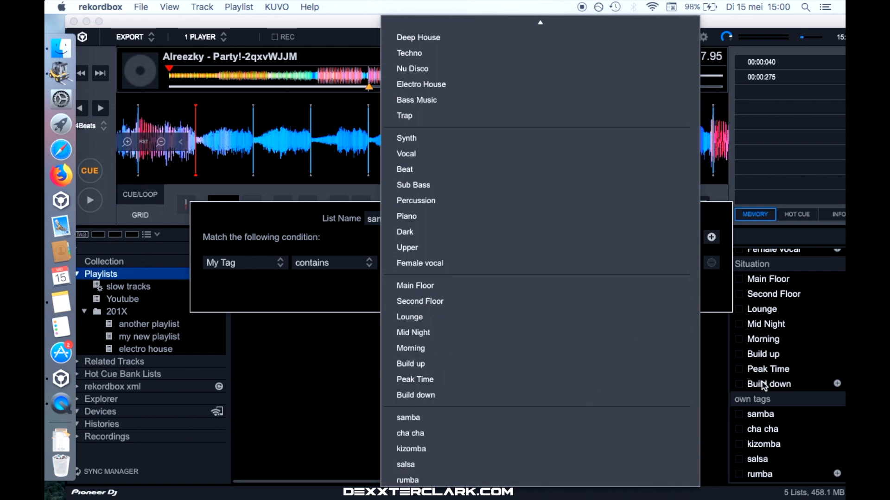
pyautogui.click(471, 422)
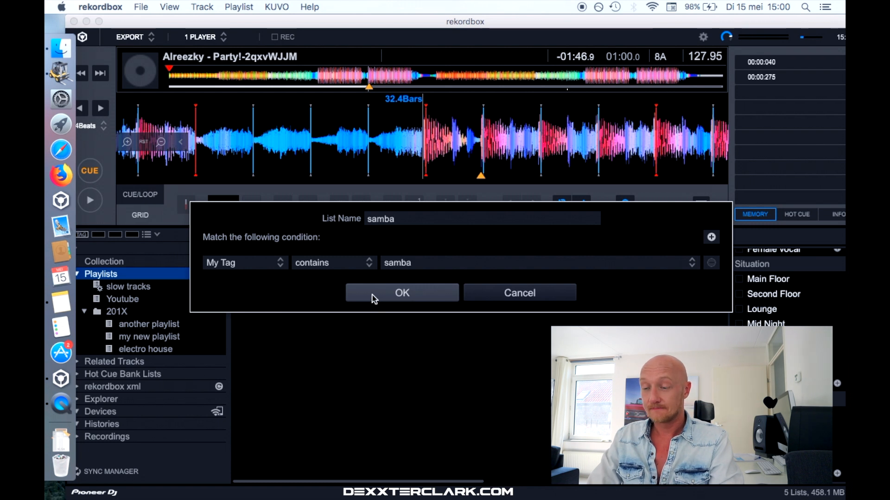
pyautogui.click(375, 297)
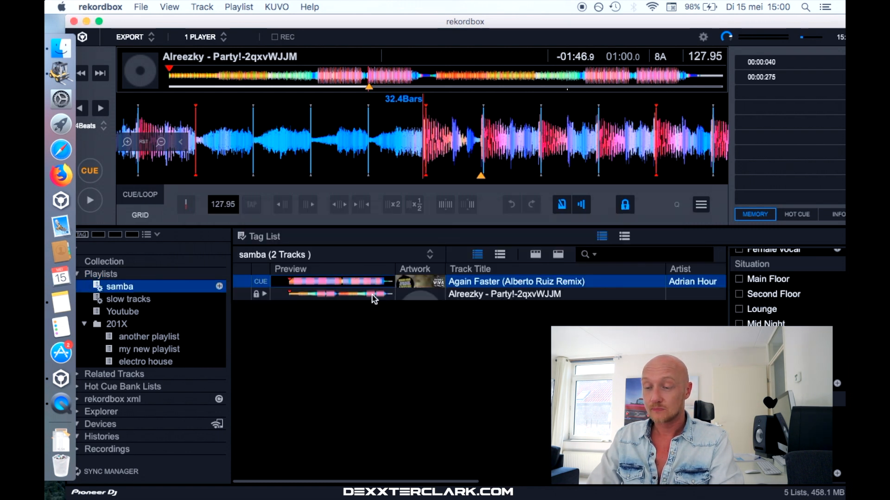
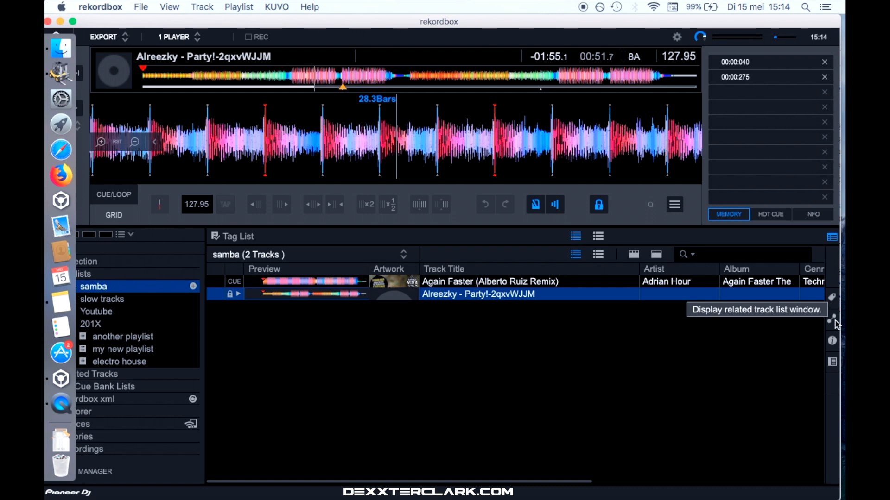
# Step: Show the related tracks for the selected samba playlist track and set their key criterion to Related key 2
pyautogui.click(832, 320)
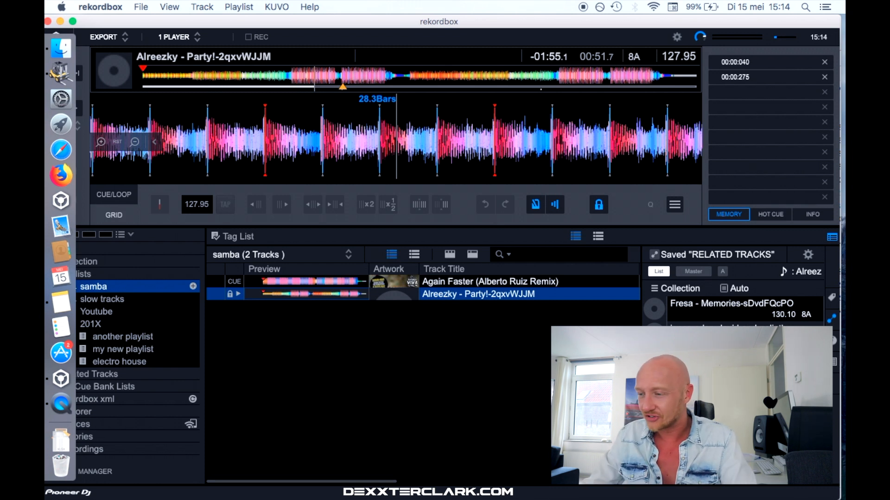
pyautogui.click(809, 256)
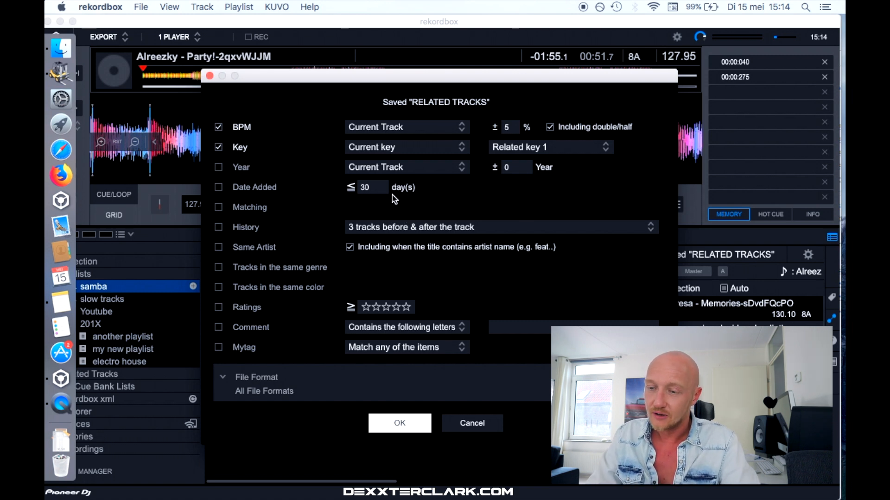
pyautogui.click(219, 128)
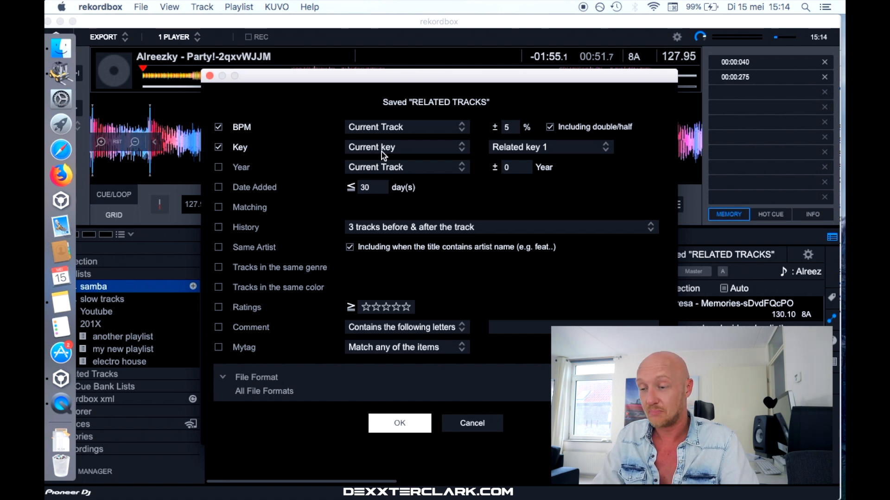
pyautogui.click(534, 151)
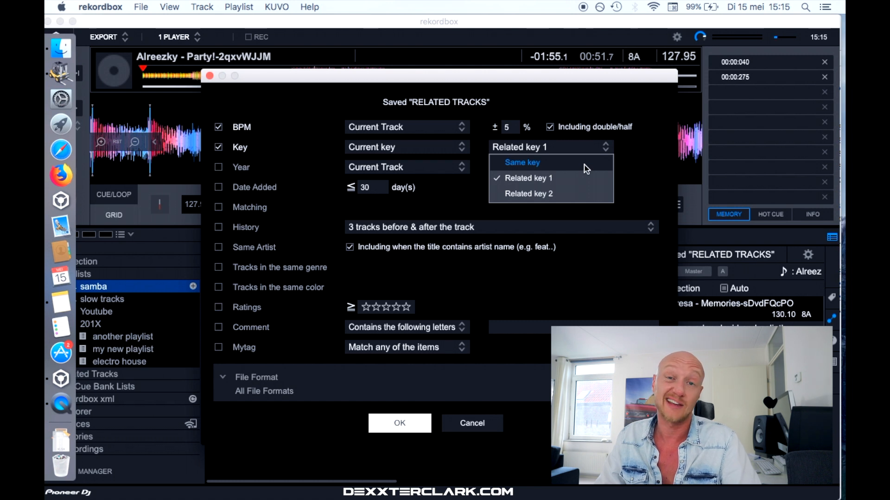
pyautogui.click(587, 195)
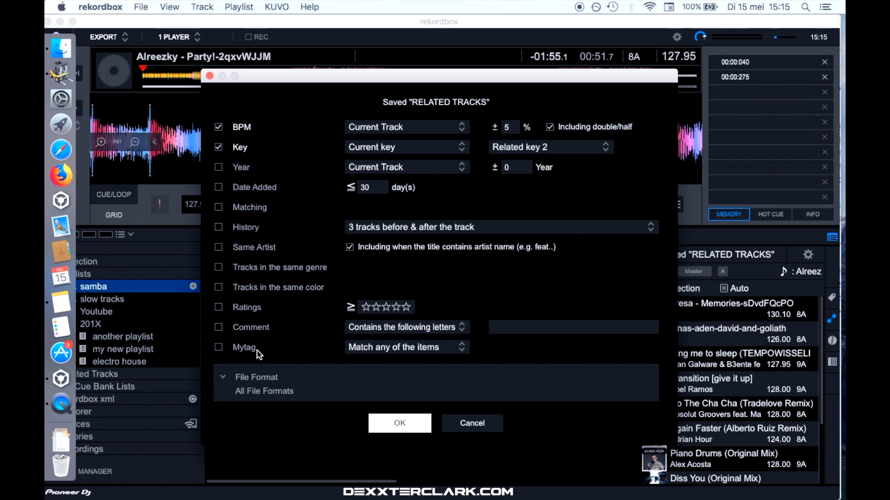
pyautogui.click(381, 420)
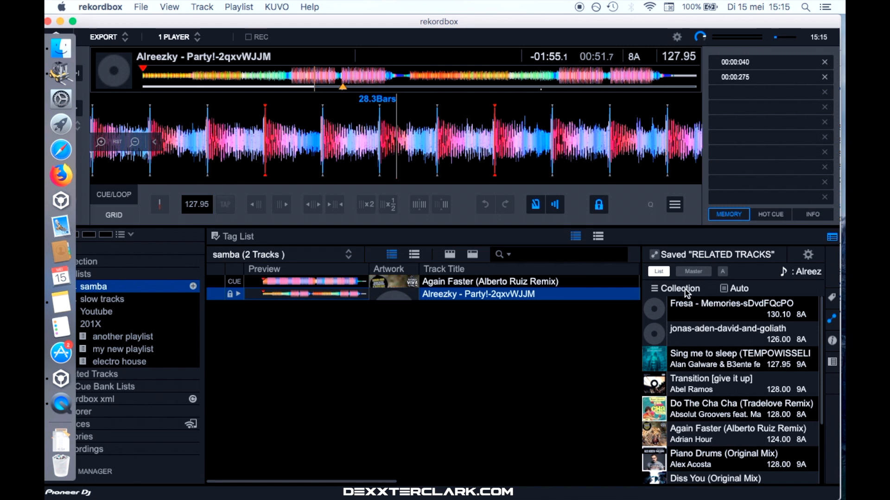
# Step: Try restricting the related tracks search to the selected playlist, and return it to the whole collection
pyautogui.click(657, 291)
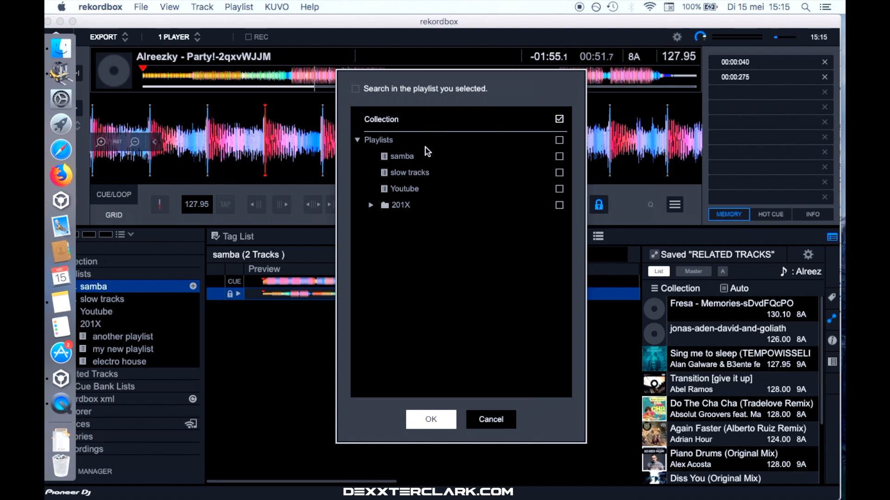
pyautogui.click(356, 93)
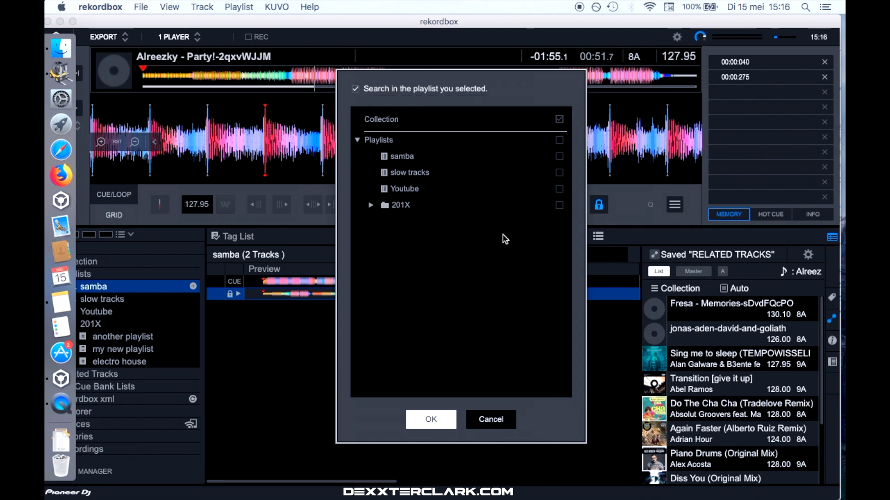
pyautogui.click(356, 90)
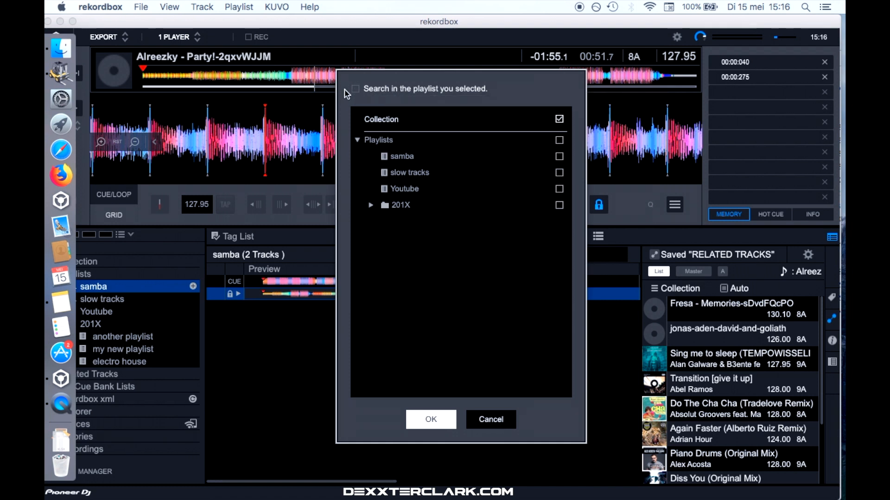
pyautogui.click(412, 420)
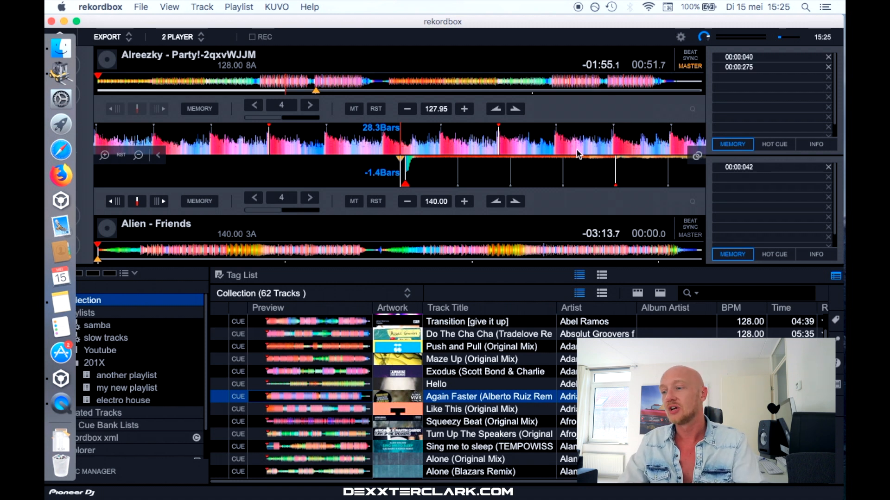
# Step: Match the two loaded tracks with each other, and load Squeezy Beat (Original Mix) into the first player
pyautogui.click(698, 158)
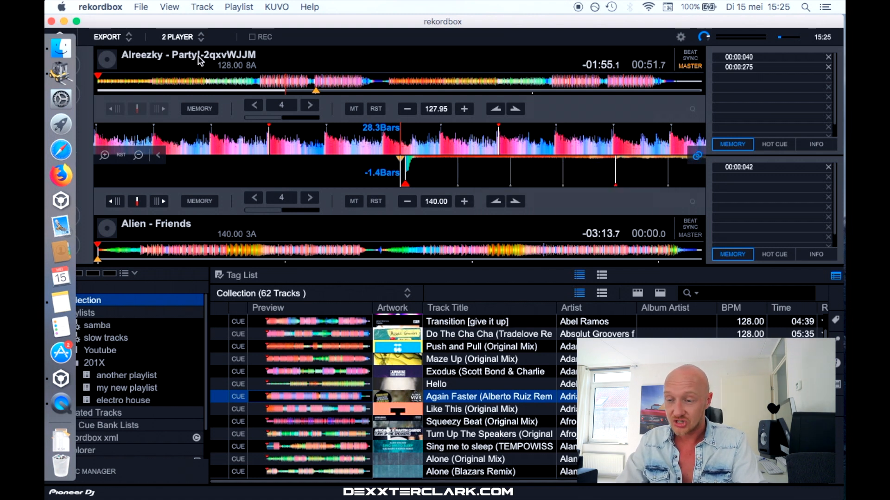
pyautogui.click(481, 419)
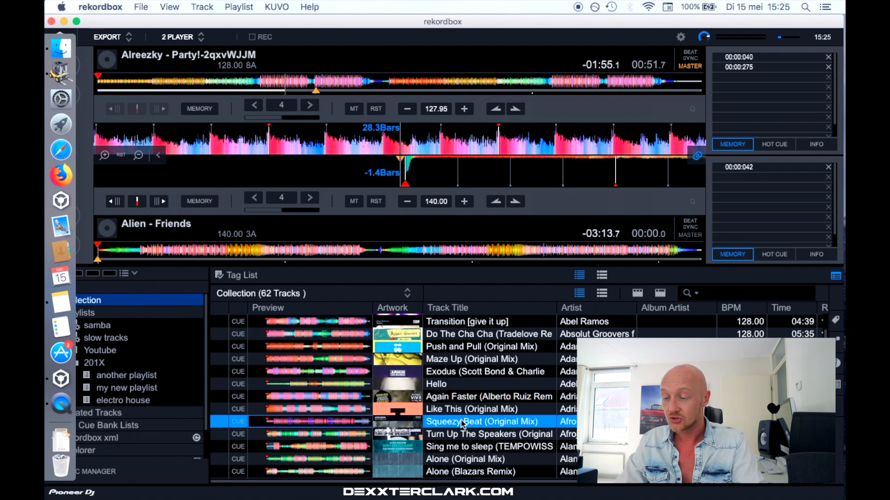
pyautogui.doubleClick(462, 420)
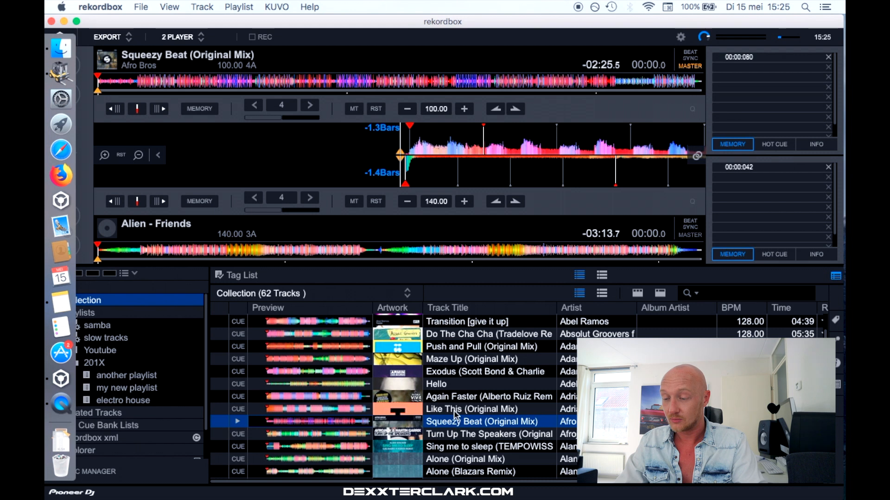
# Step: Load Like This (Original Mix) from the collection into the second player
pyautogui.click(454, 413)
pyautogui.moveTo(449, 413); pyautogui.dragTo(515, 199)
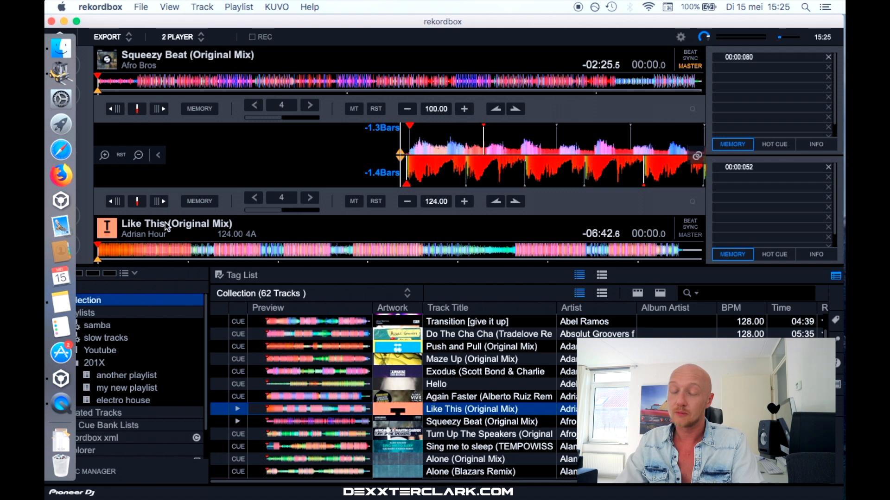
pyautogui.moveTo(166, 226)
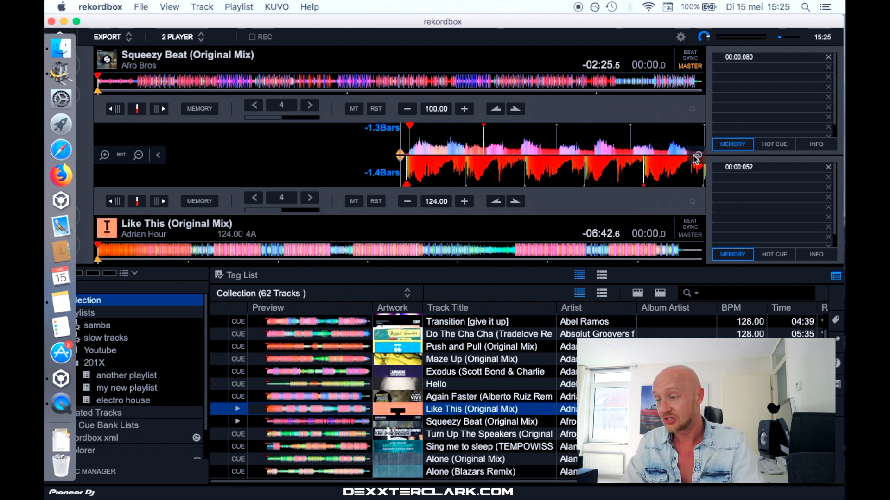
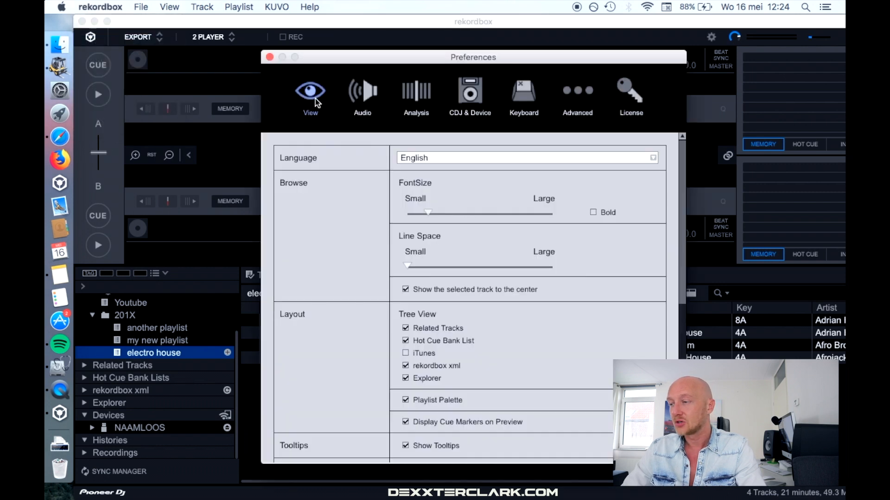
# Step: In the My Settings preferences for CDJs and devices, set the jog mode to Vinyl
pyautogui.click(480, 103)
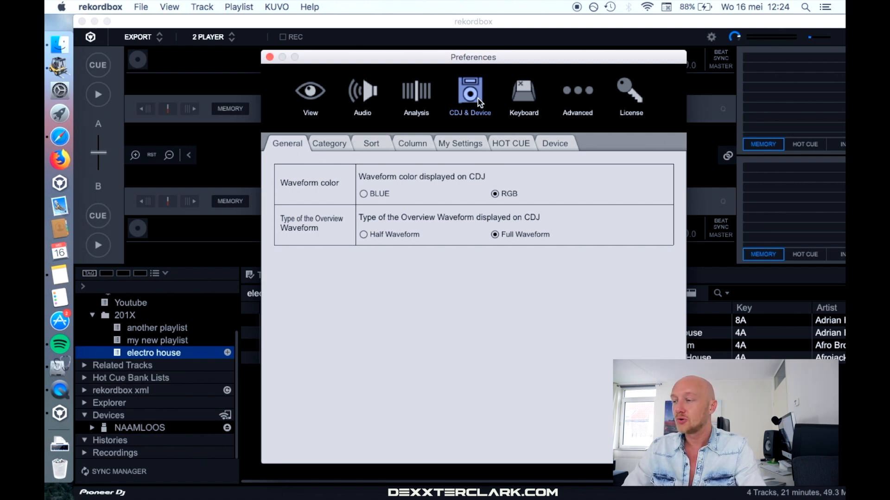
pyautogui.click(464, 144)
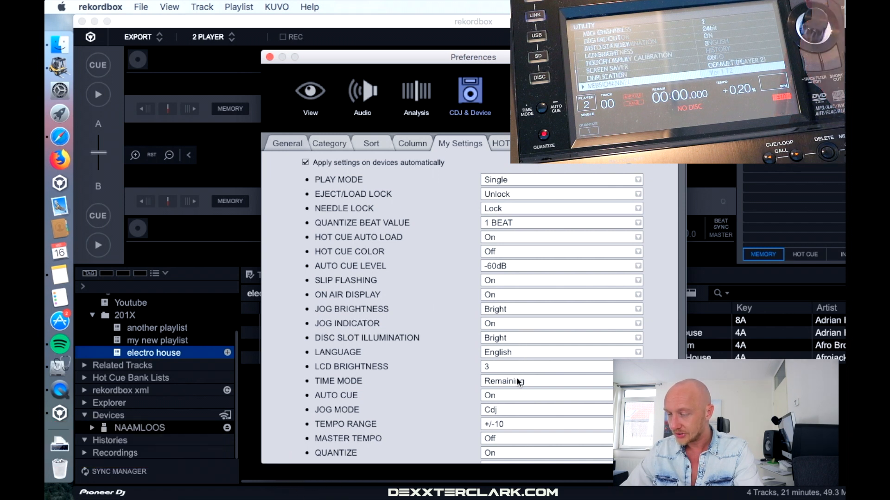
pyautogui.scroll(-4, 464, 398)
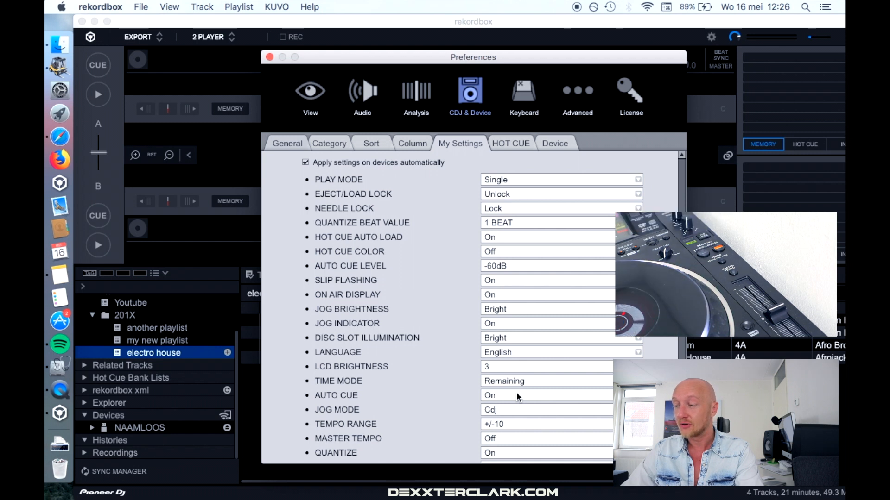
pyautogui.click(515, 408)
pyautogui.click(515, 433)
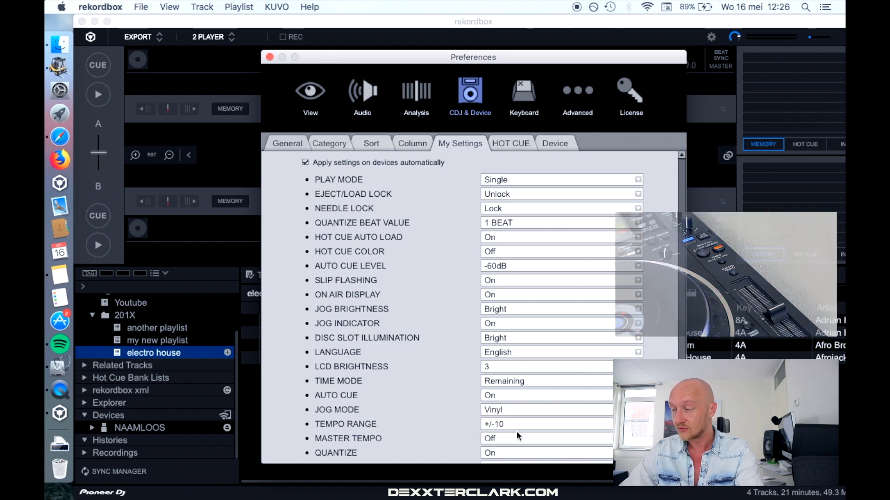
# Step: Set the CDJ tempo range to +/-6 and close the preferences
pyautogui.scroll(-5, 460, 334)
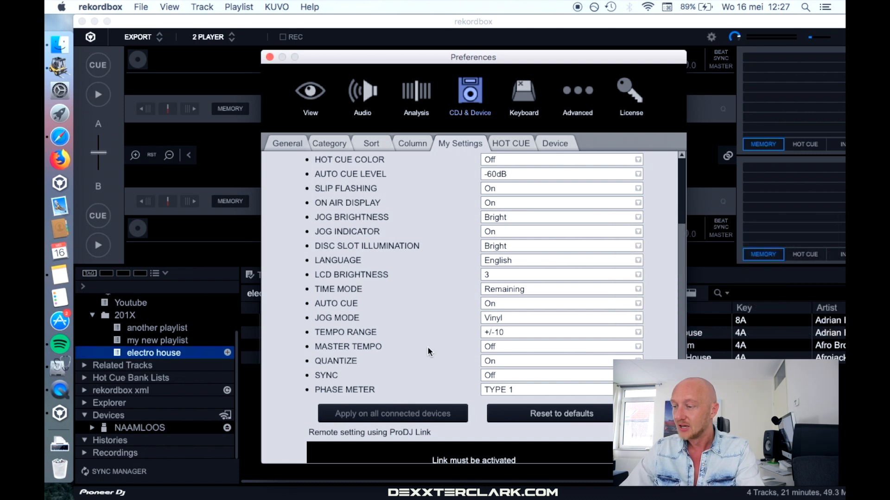
pyautogui.click(497, 348)
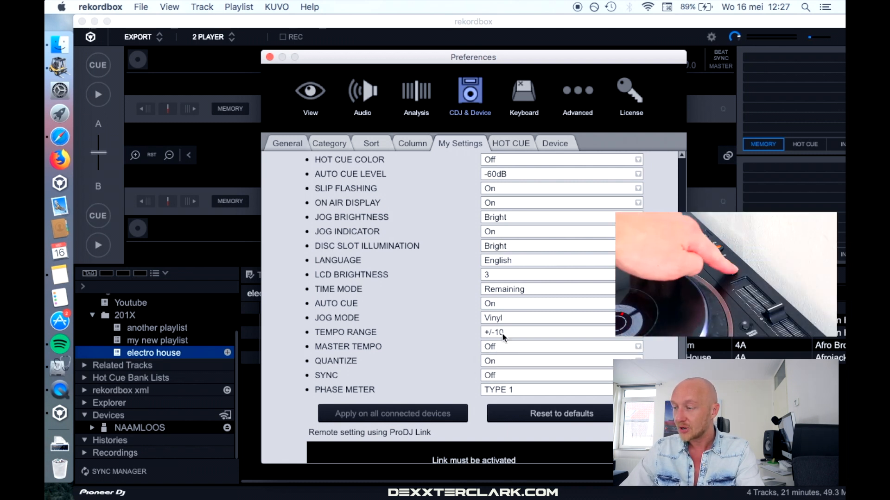
pyautogui.click(502, 332)
pyautogui.click(531, 345)
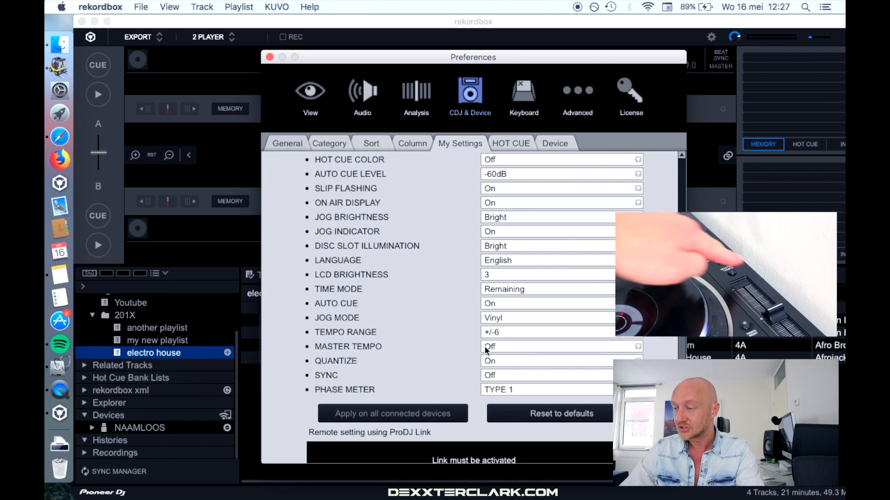
pyautogui.click(508, 361)
pyautogui.click(507, 359)
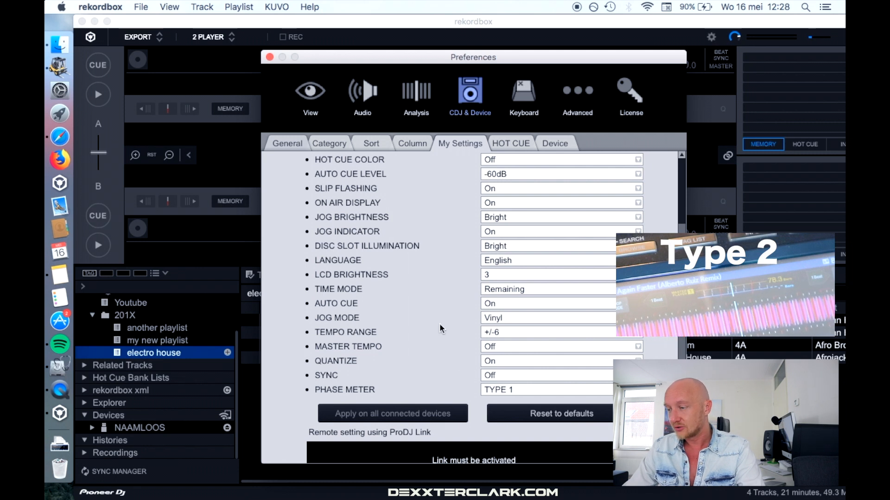
pyautogui.scroll(-2, 429, 351)
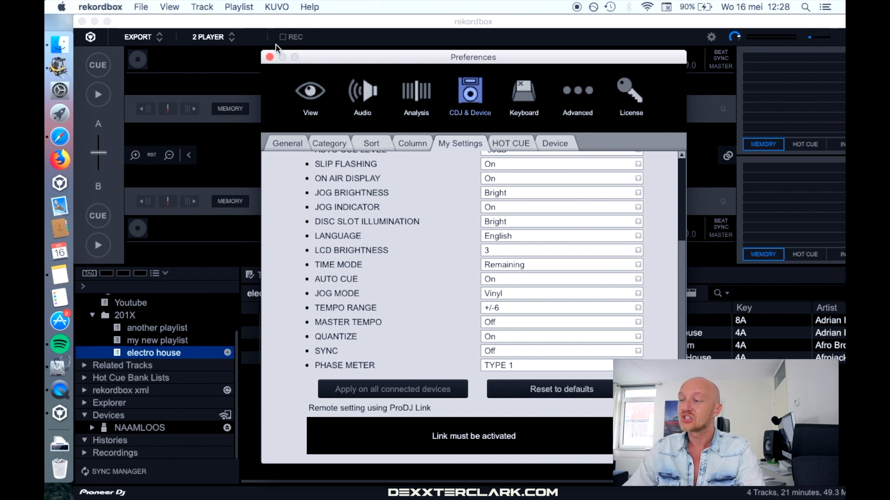
pyautogui.click(269, 57)
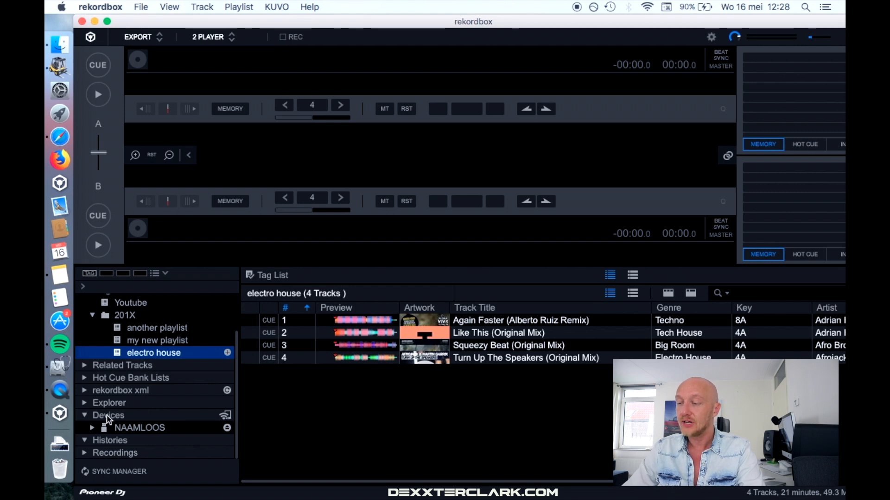
# Step: Check the My Settings values stored on the NAAMLOOS device, including its jog mode and tempo range
pyautogui.click(145, 428)
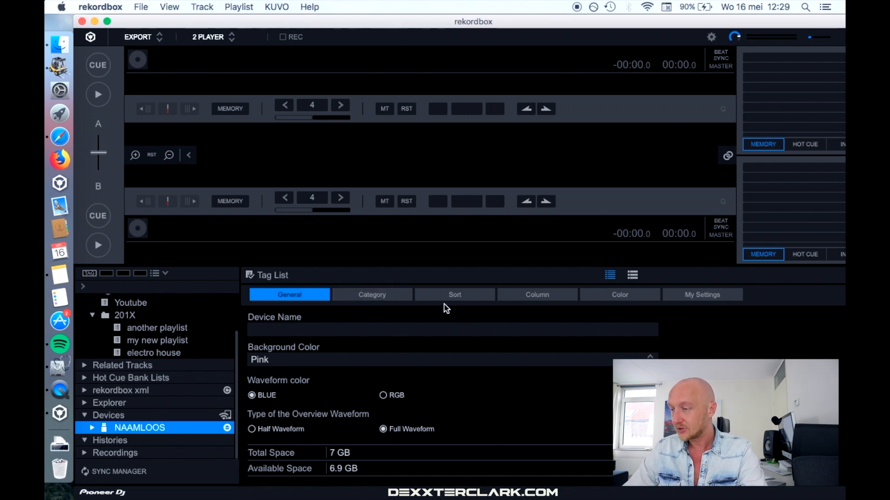
pyautogui.click(727, 298)
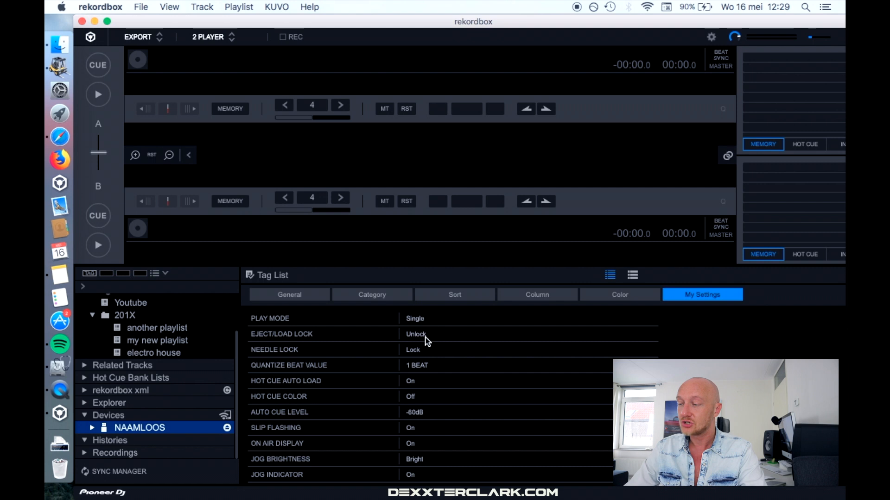
pyautogui.scroll(-10, 432, 441)
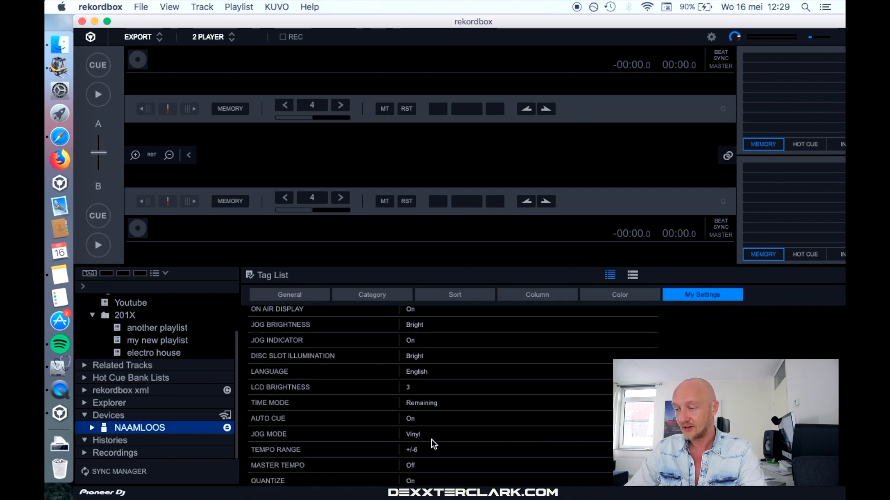
pyautogui.scroll(10, 433, 444)
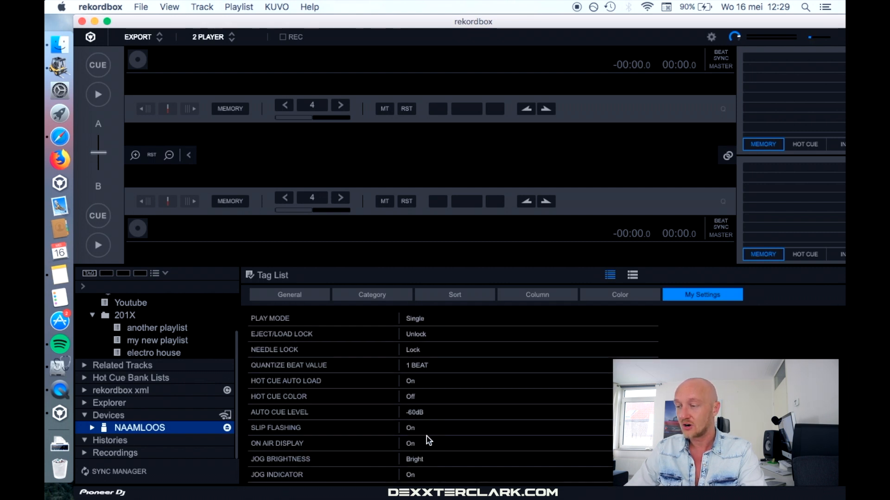
pyautogui.scroll(-2, 420, 419)
pyautogui.scroll(-1, 422, 418)
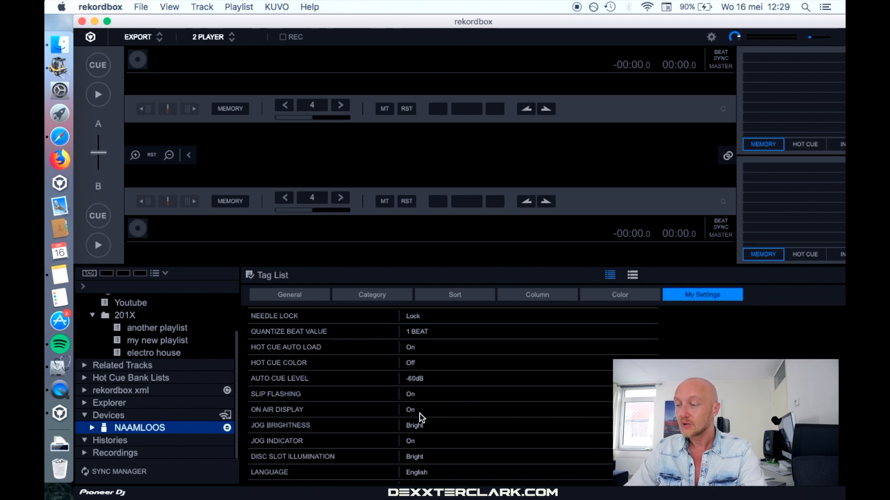
# Step: Eject the NAAMLOOS device and update My Settings on the newly connected device
pyautogui.click(228, 429)
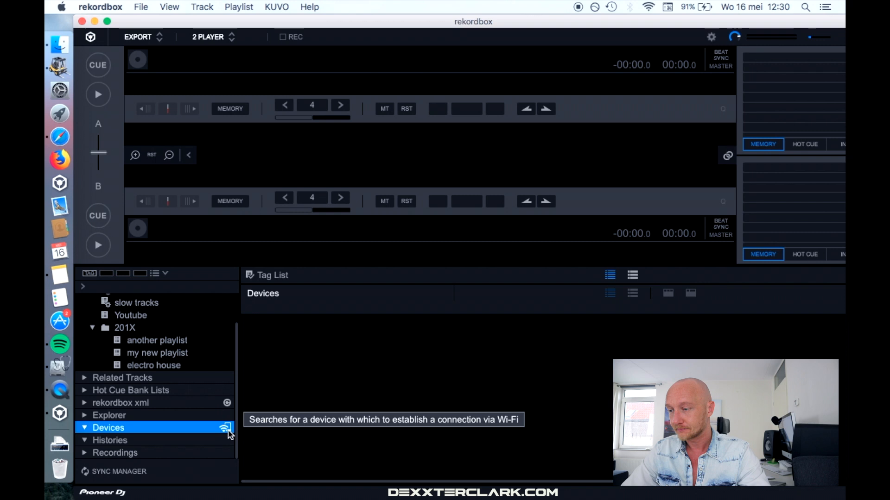
pyautogui.click(226, 429)
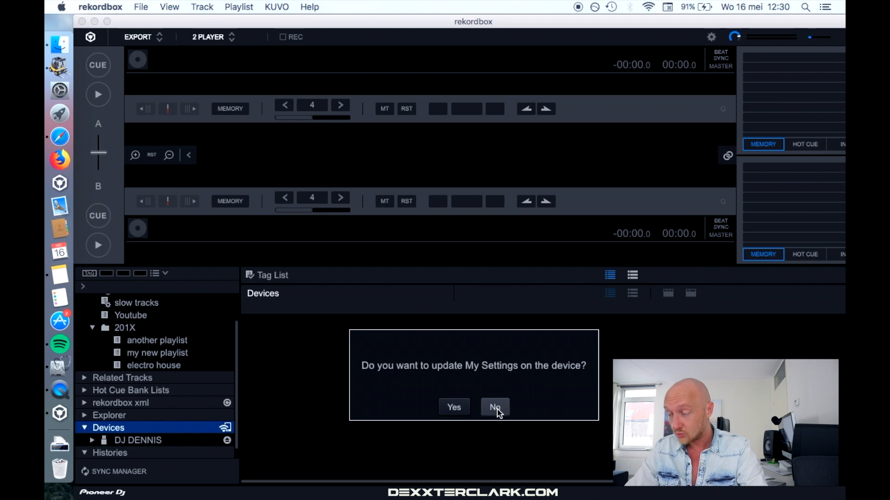
pyautogui.click(461, 409)
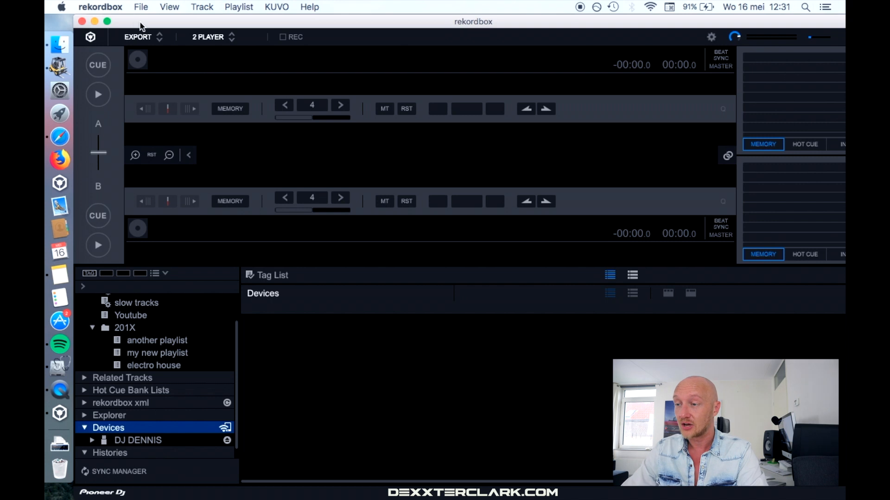
# Step: Review the CDJ & Device preferences, including My Settings and the general waveform options, and close the preferences
pyautogui.click(114, 7)
pyautogui.click(128, 42)
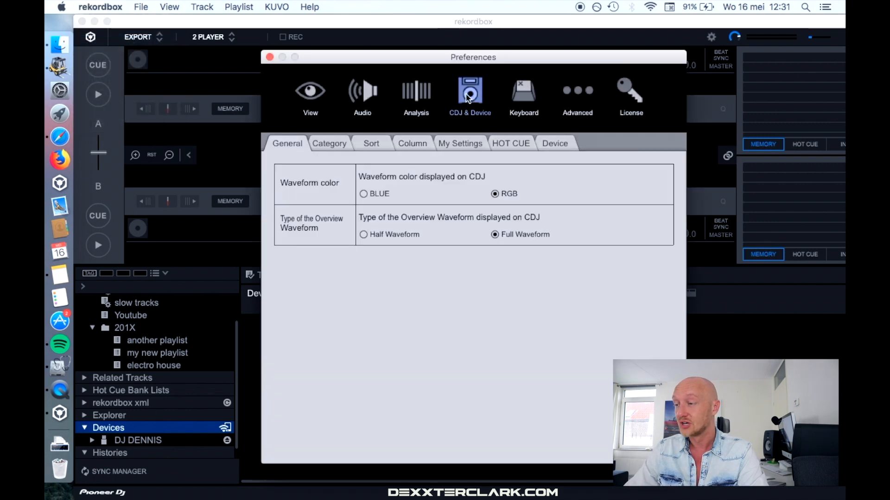
pyautogui.click(457, 143)
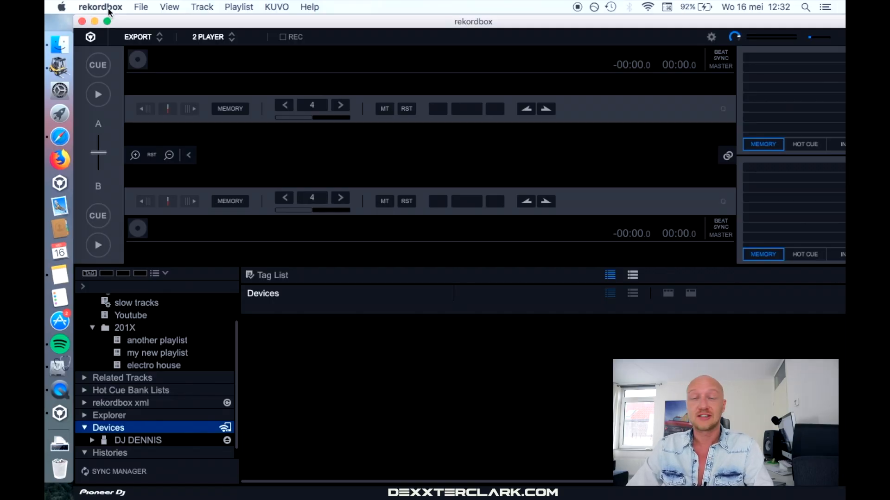
pyautogui.click(106, 7)
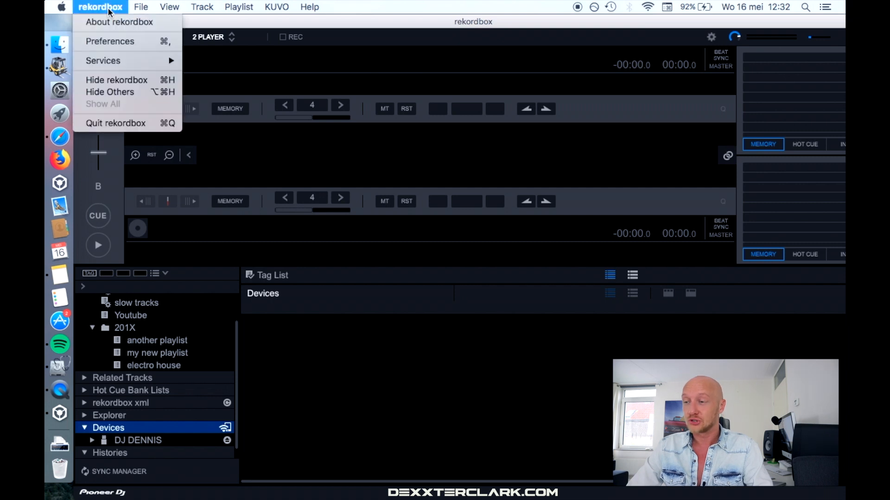
pyautogui.click(118, 40)
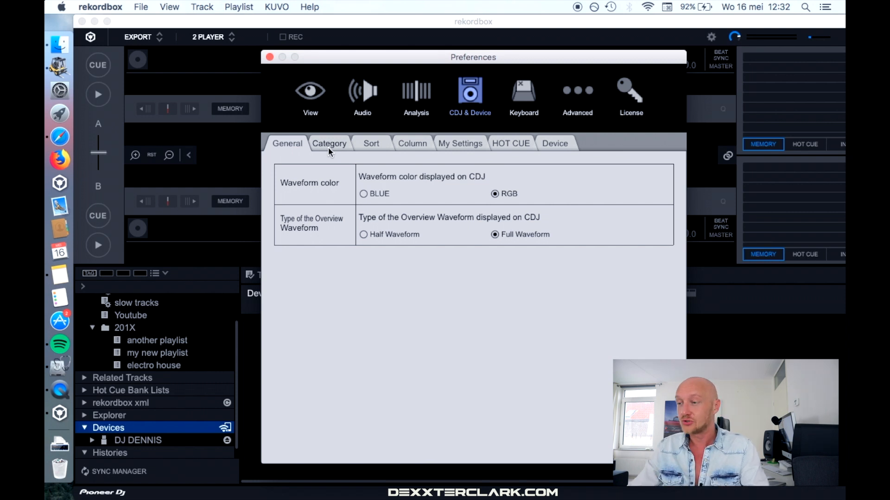
pyautogui.click(269, 57)
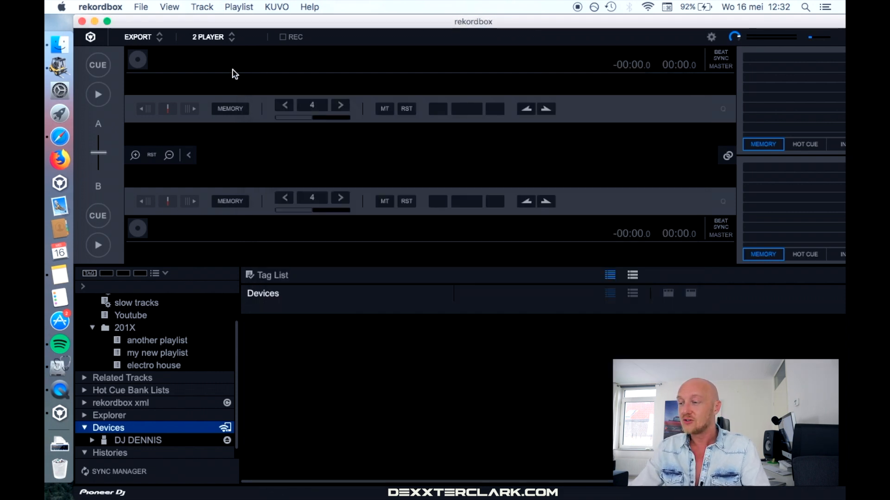
# Step: Examine the General, My Settings and Category settings stored on the connected USB device
pyautogui.click(151, 441)
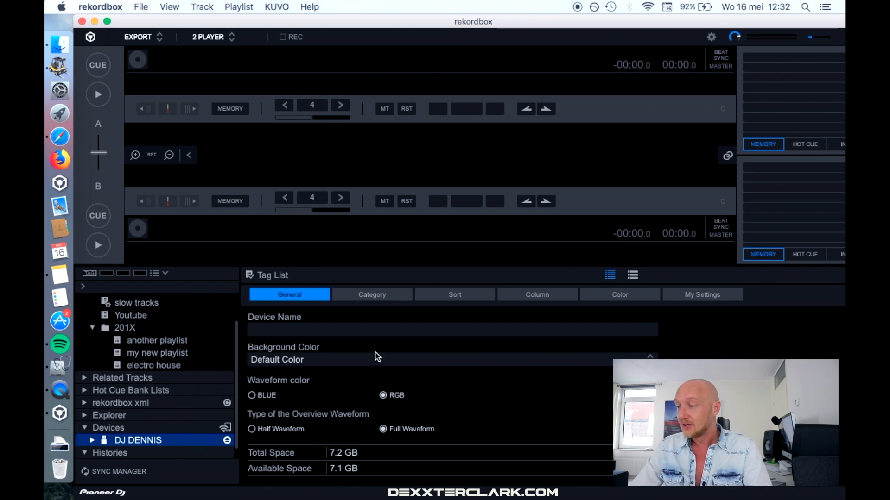
pyautogui.click(717, 297)
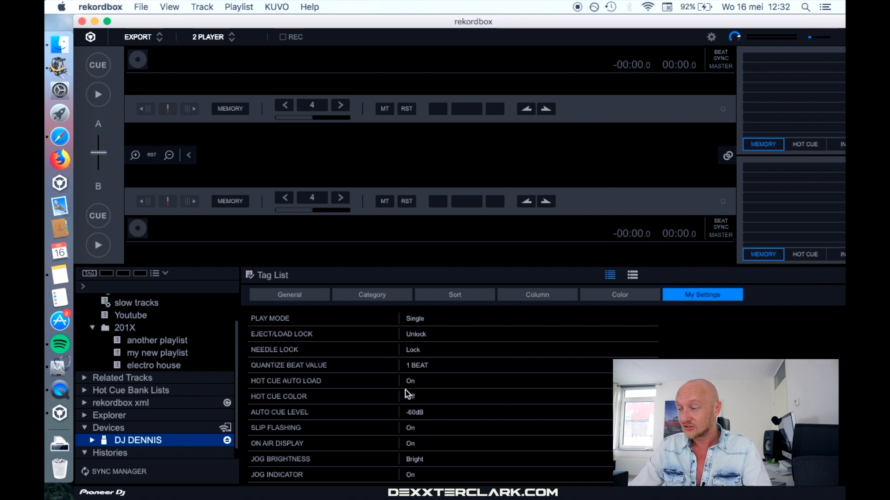
pyautogui.click(312, 301)
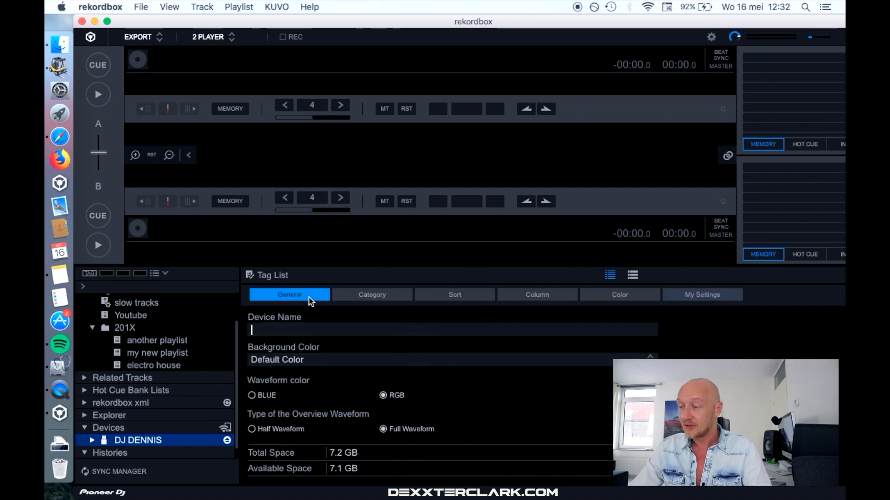
pyautogui.click(365, 295)
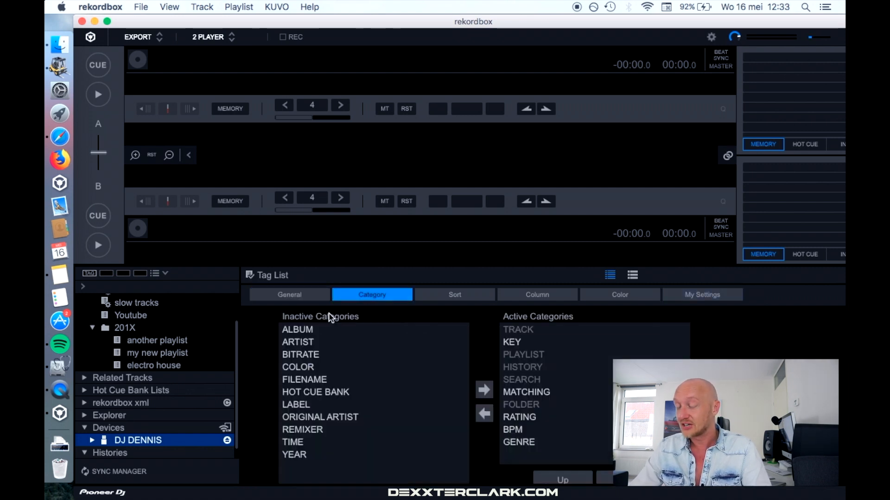
pyautogui.click(356, 341)
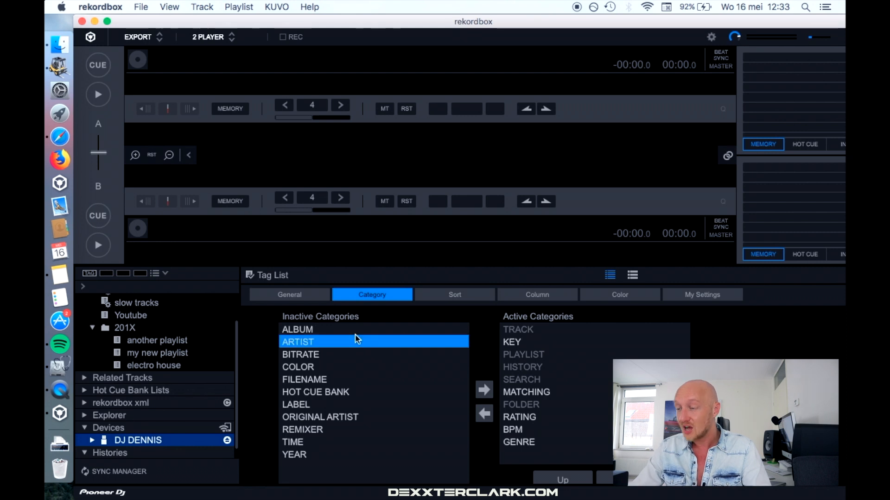
pyautogui.click(354, 330)
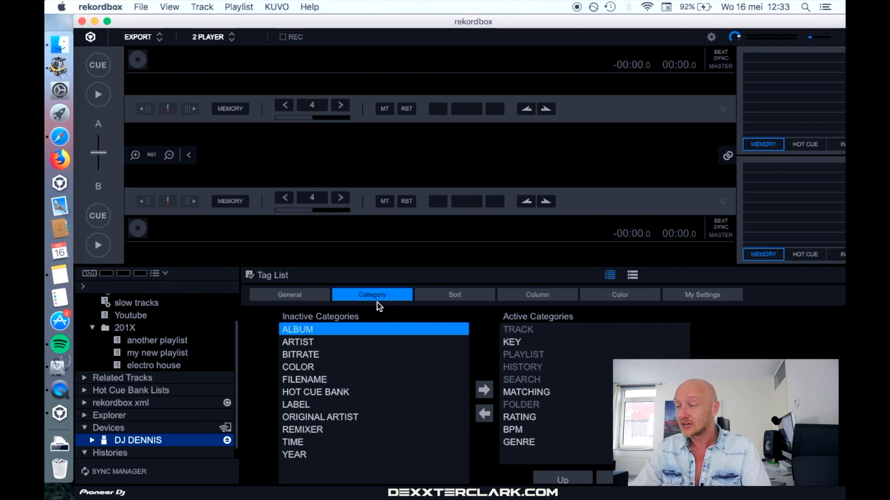
# Step: Compare the device's categories with the category lists in the CDJ & Device preferences and close the preferences
pyautogui.click(100, 7)
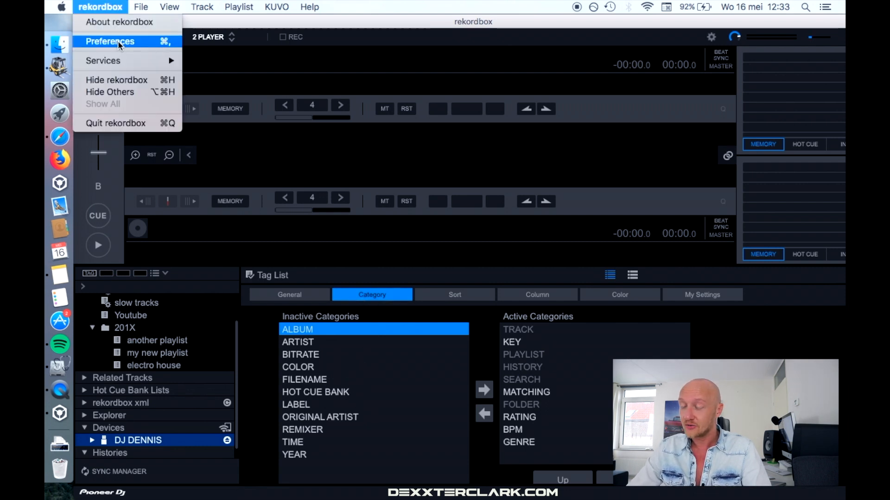
pyautogui.click(117, 41)
pyautogui.click(332, 142)
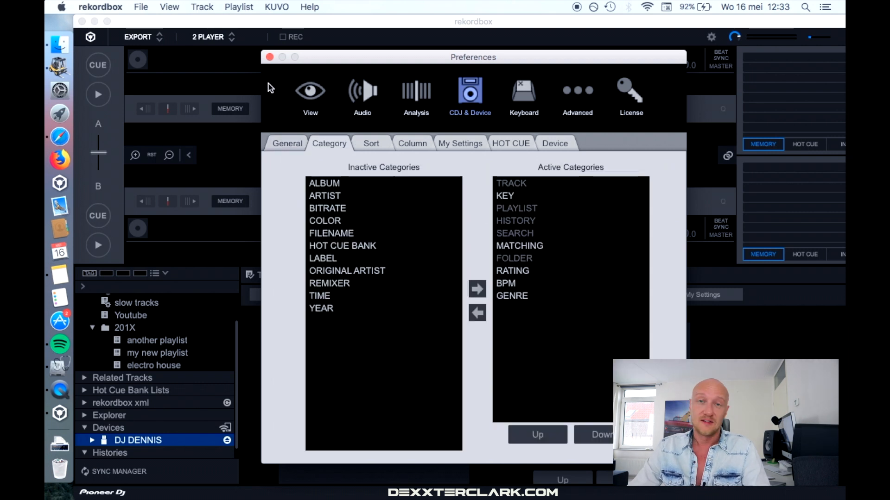
pyautogui.click(269, 56)
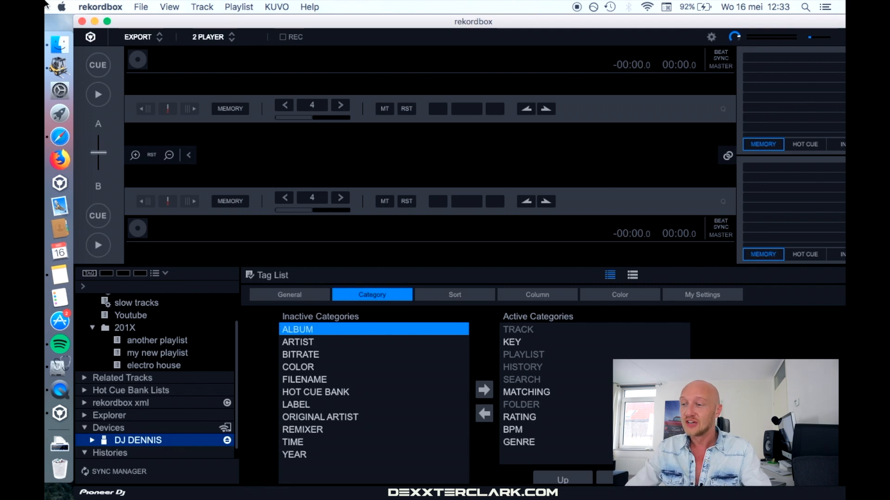
pyautogui.click(111, 6)
pyautogui.click(105, 43)
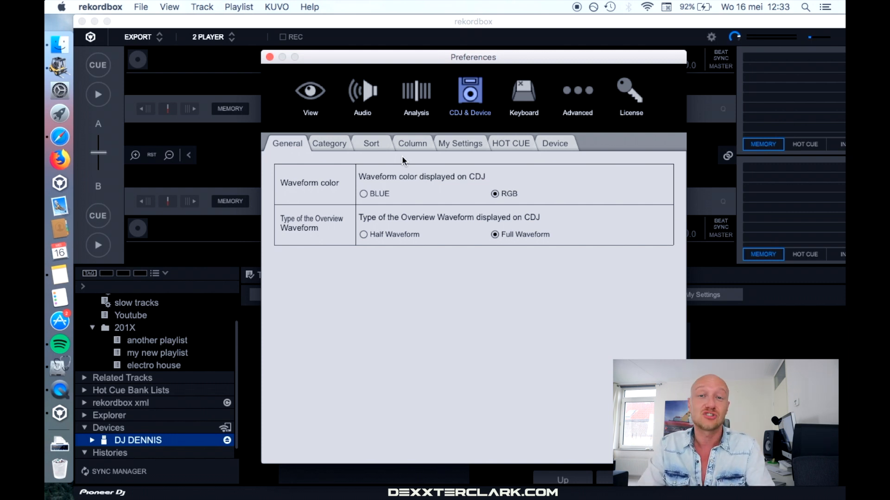
pyautogui.click(269, 56)
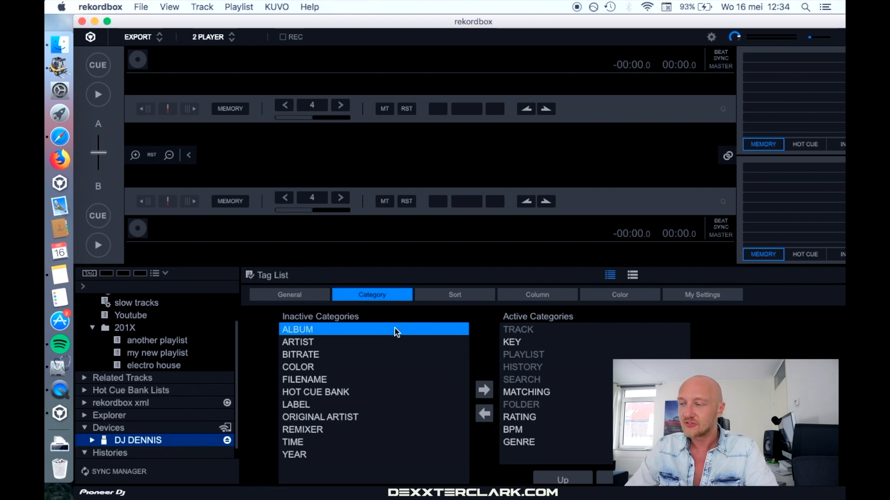
# Step: Open the category lists in the CDJ & Device preferences and select the inactive ALBUM category
pyautogui.click(95, 6)
pyautogui.click(95, 37)
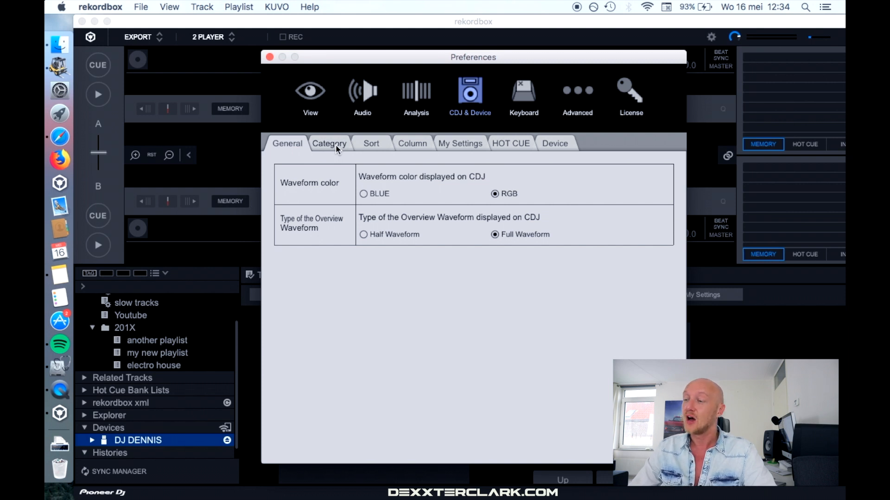
pyautogui.click(330, 146)
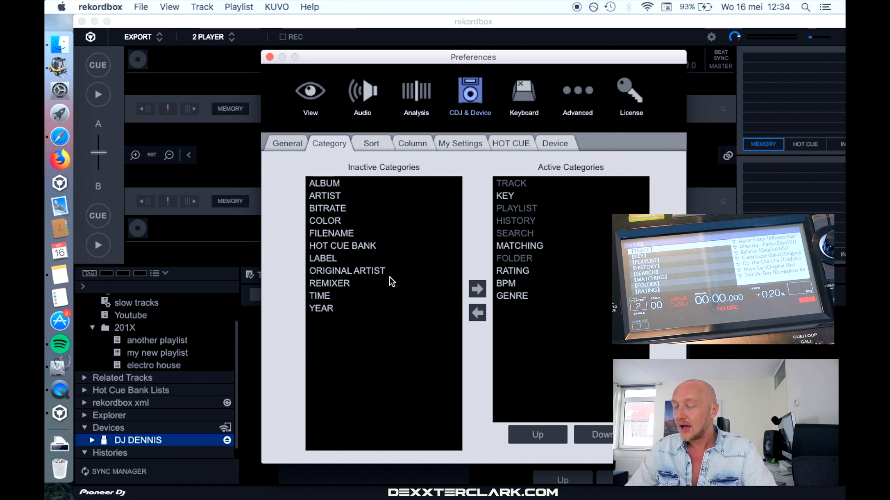
pyautogui.click(352, 183)
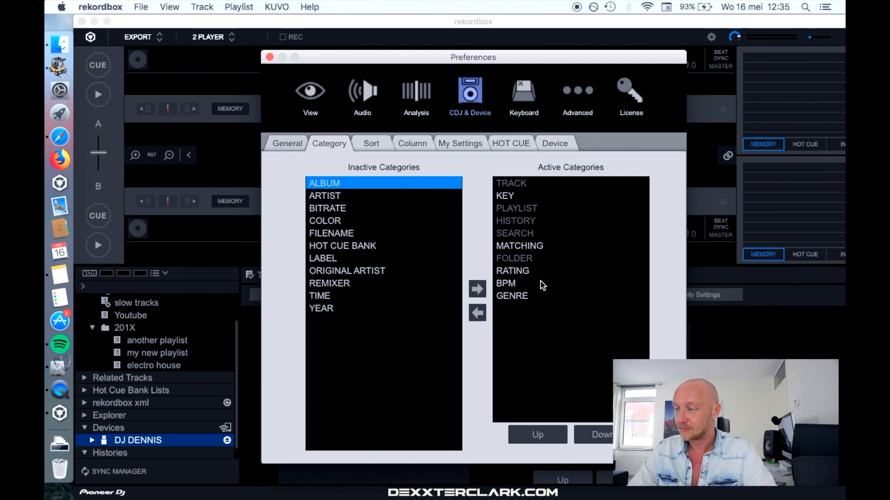
# Step: Move GENRE to the inactive categories and add it back to the active categories
pyautogui.click(527, 300)
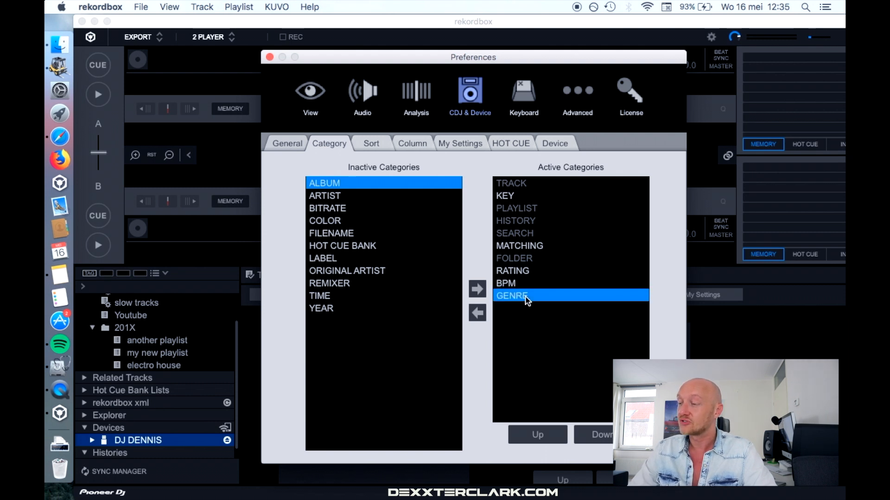
pyautogui.click(480, 313)
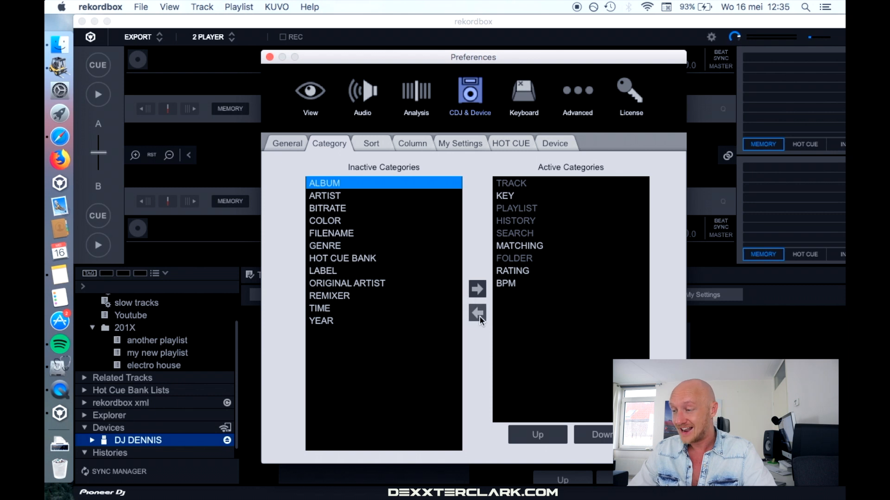
pyautogui.click(339, 247)
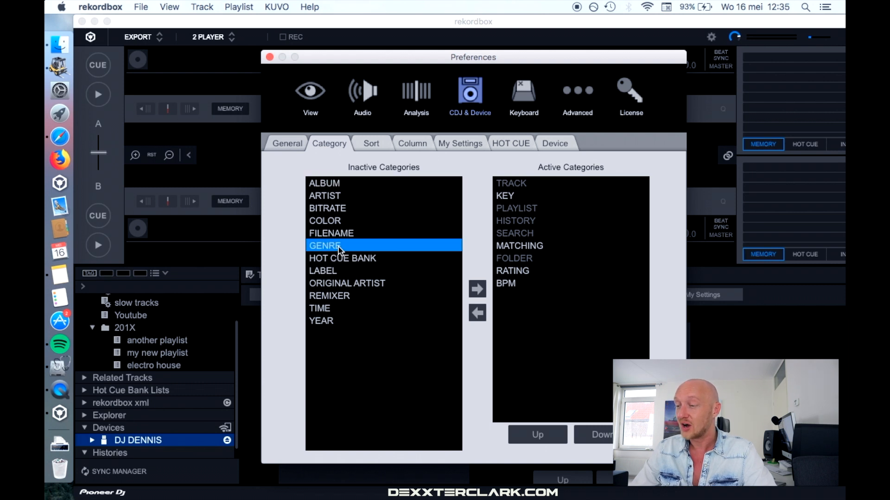
pyautogui.click(479, 290)
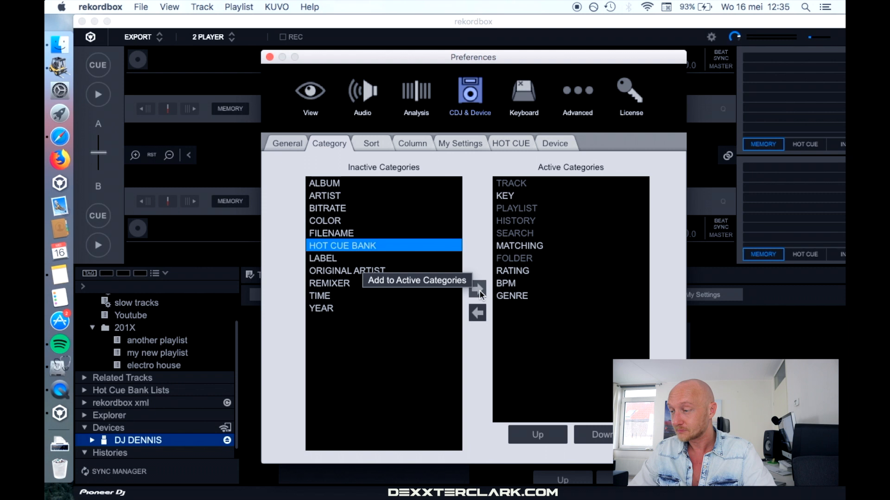
# Step: Add YEAR and TIME to the active categories and return both to the inactive categories
pyautogui.click(369, 308)
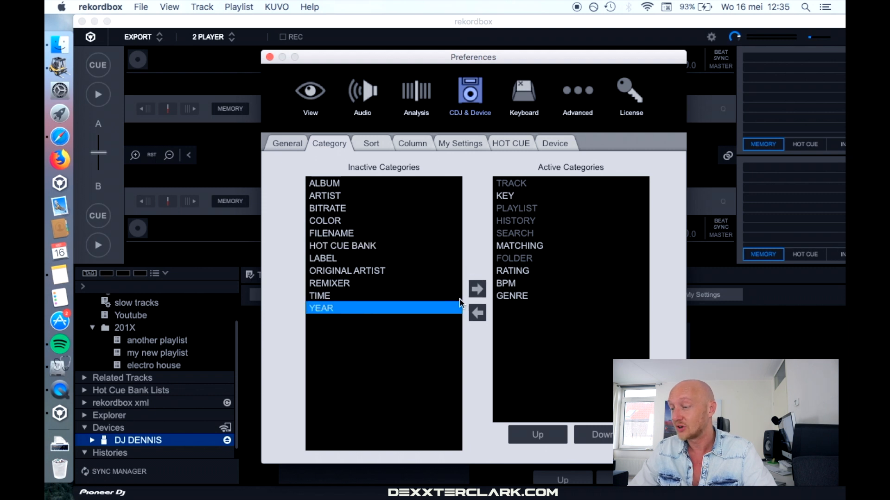
pyautogui.click(470, 291)
pyautogui.click(334, 295)
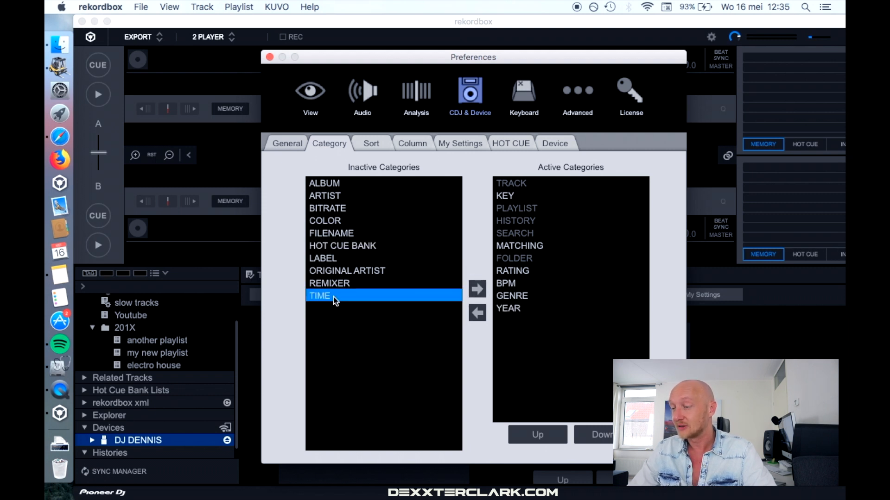
pyautogui.click(477, 289)
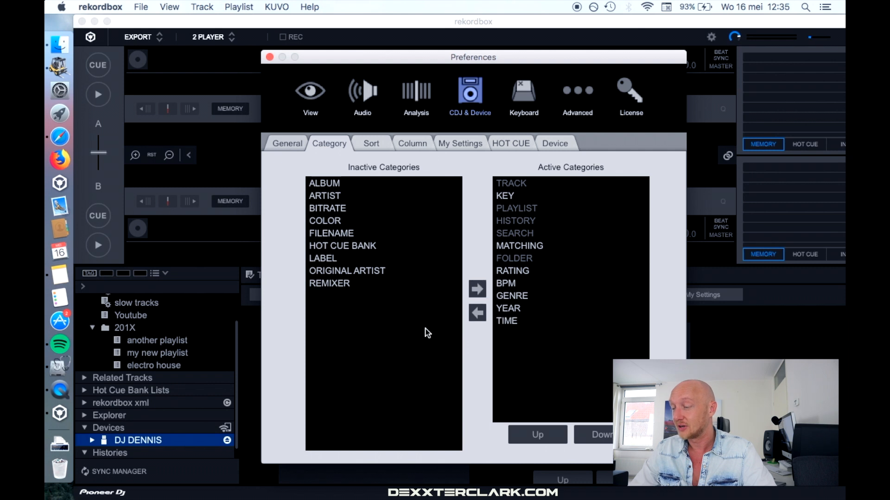
pyautogui.click(522, 321)
pyautogui.click(478, 314)
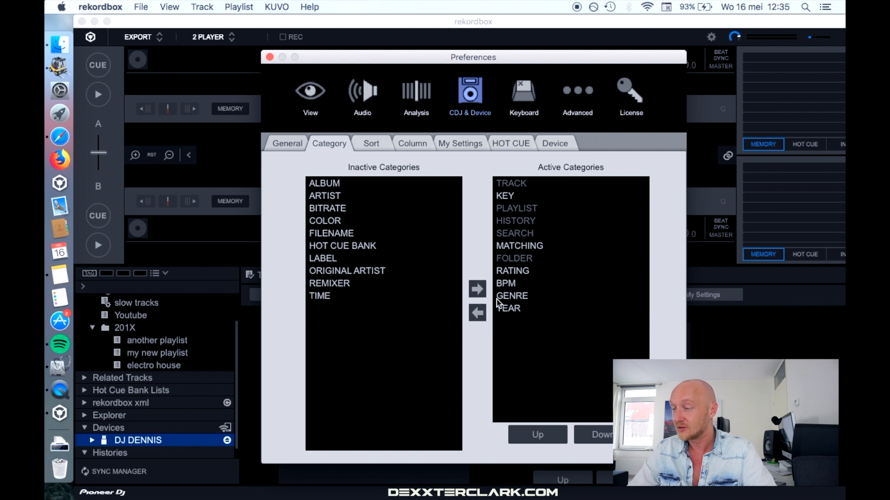
pyautogui.click(511, 310)
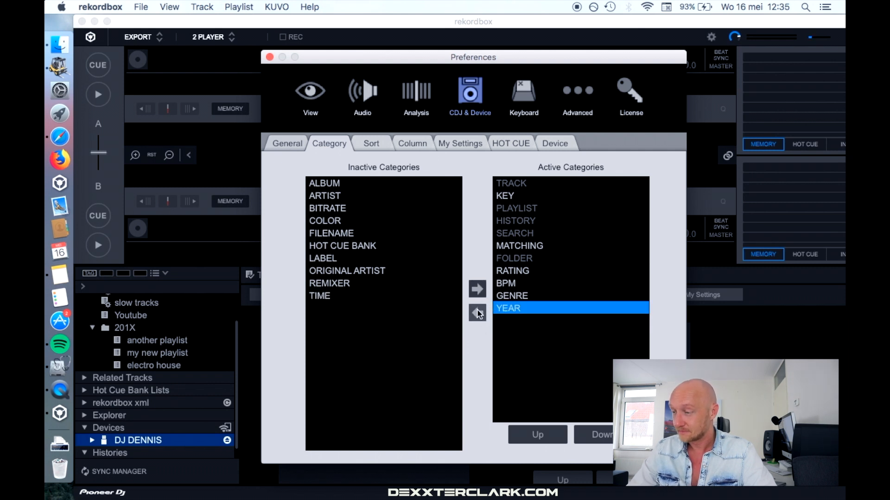
pyautogui.click(478, 313)
# Step: Move GENRE up to first place in the active categories and back down to last place
pyautogui.click(516, 295)
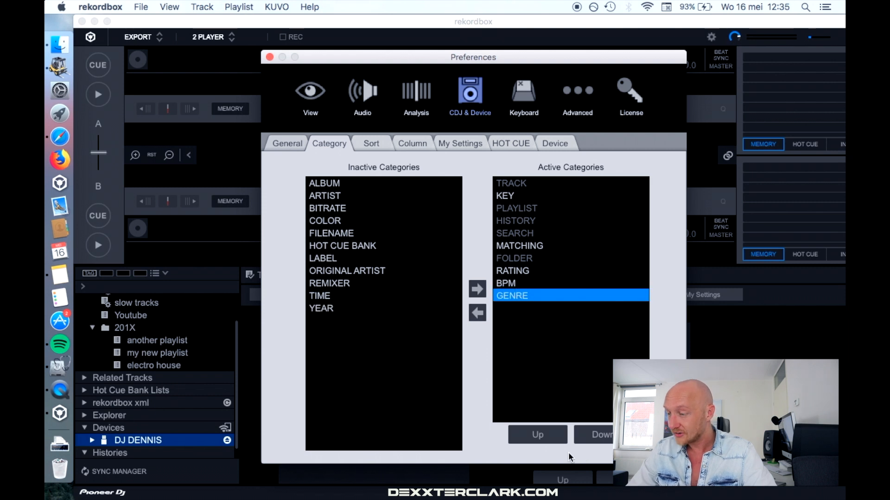
pyautogui.click(537, 434)
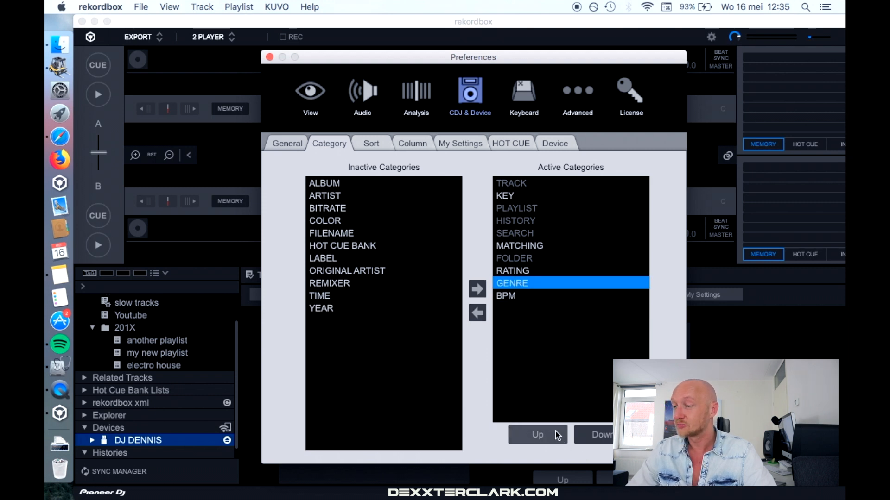
pyautogui.tripleClick(537, 434)
pyautogui.tripleClick(537, 434)
pyautogui.doubleClick(537, 435)
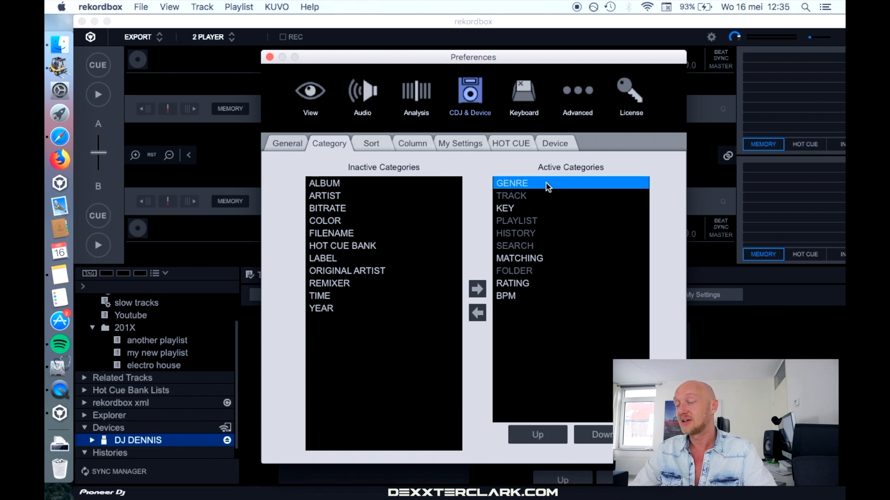
pyautogui.doubleClick(607, 437)
pyautogui.tripleClick(607, 437)
pyautogui.doubleClick(607, 437)
pyautogui.doubleClick(608, 437)
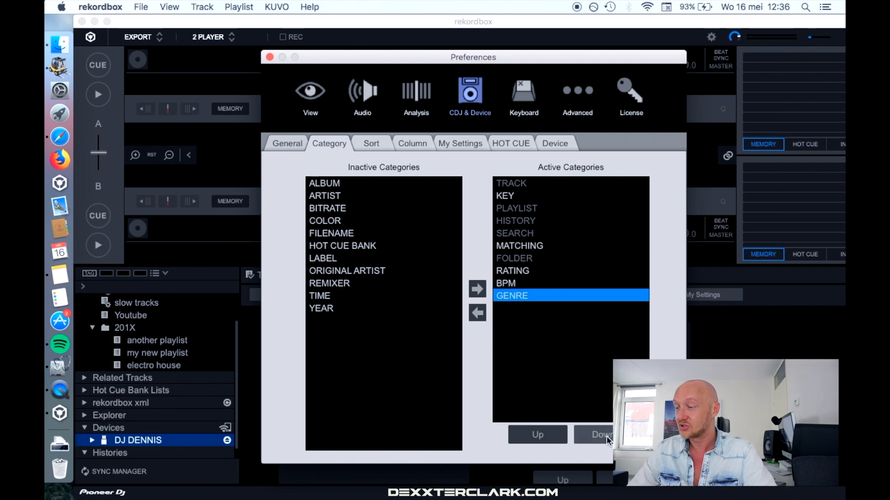
# Step: Move BPM above RATING in the active categories and put RATING back above BPM
pyautogui.click(526, 282)
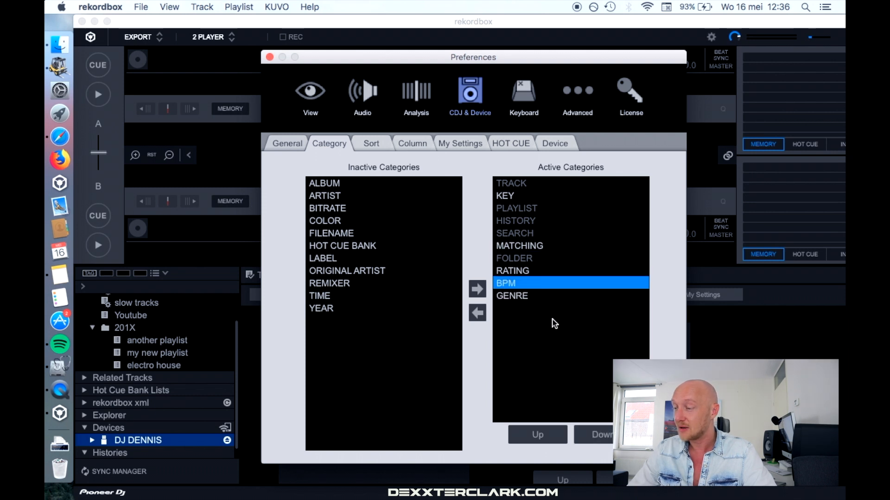
pyautogui.click(551, 438)
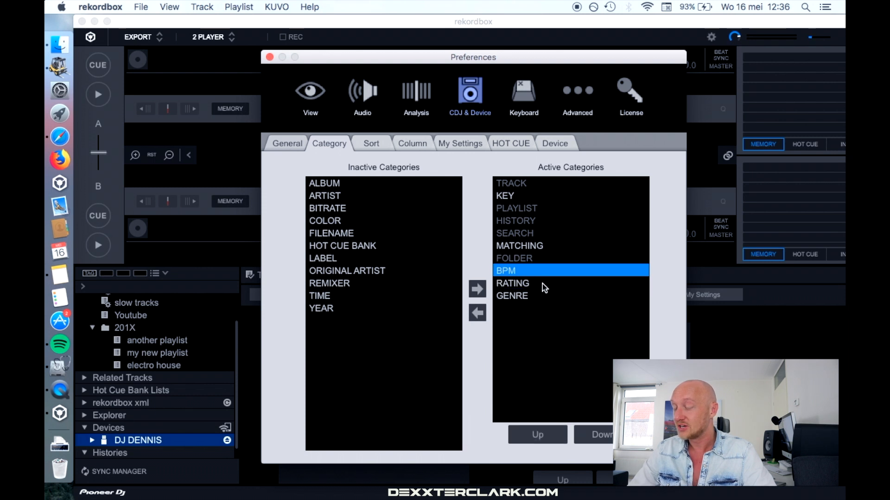
pyautogui.click(542, 284)
pyautogui.click(544, 431)
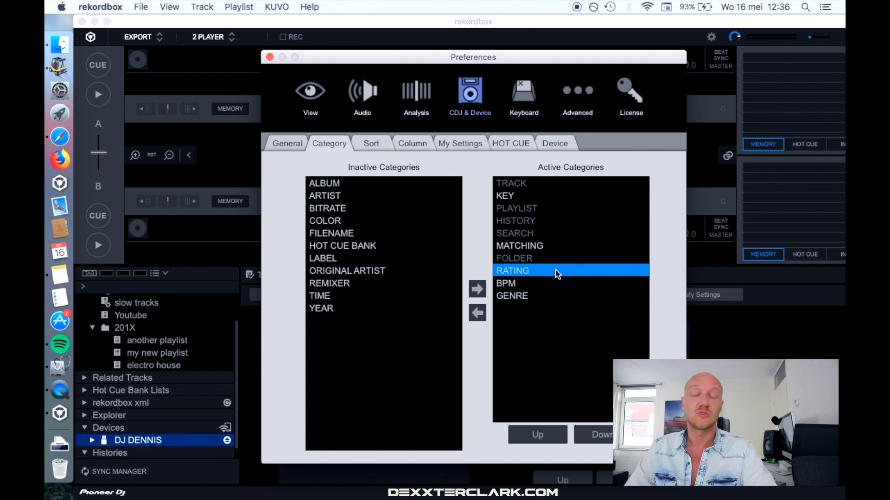
# Step: Show the CDJ sort options and select KEY among the active ones
pyautogui.click(376, 144)
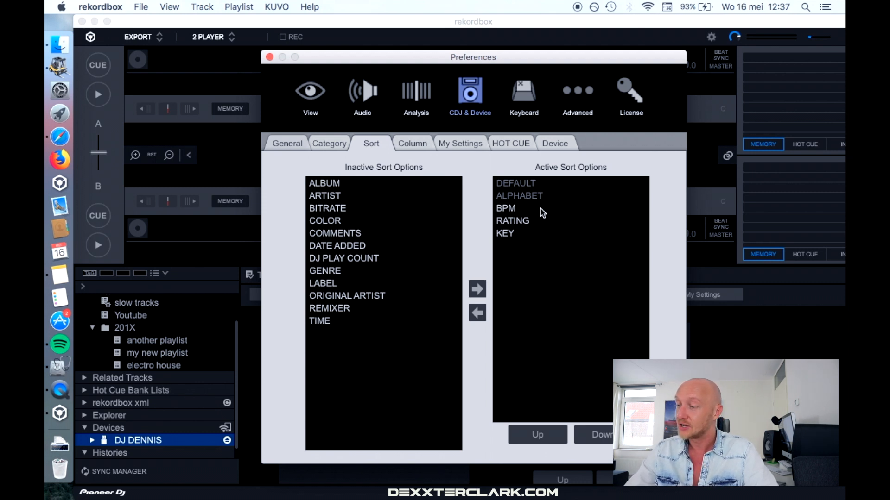
pyautogui.click(534, 234)
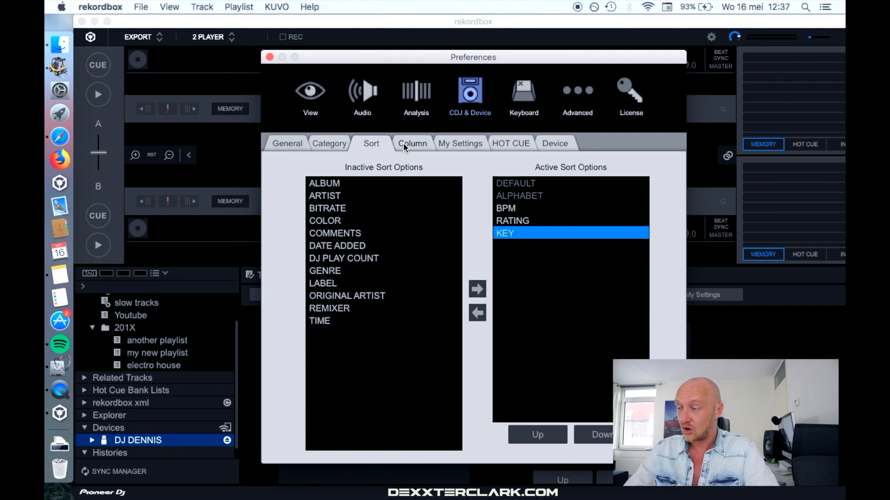
# Step: Set the column item shown next to the track name on the CDJ to KEY and change it to BPM
pyautogui.click(403, 143)
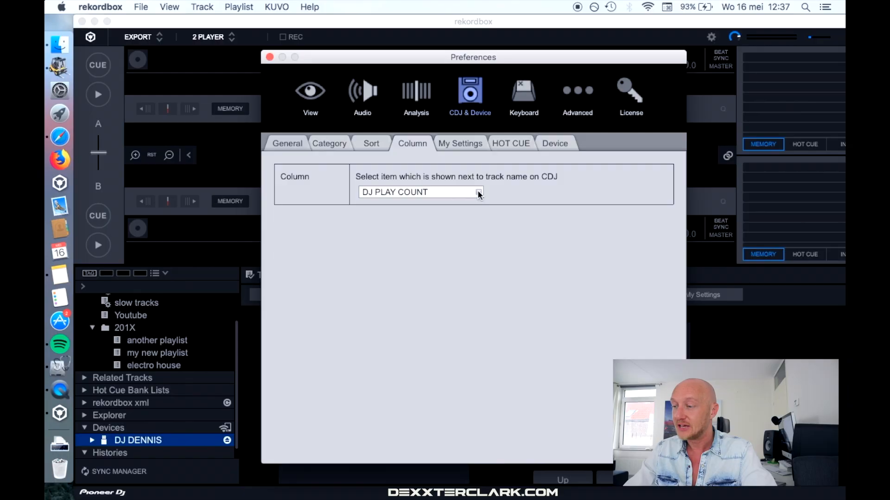
pyautogui.click(478, 192)
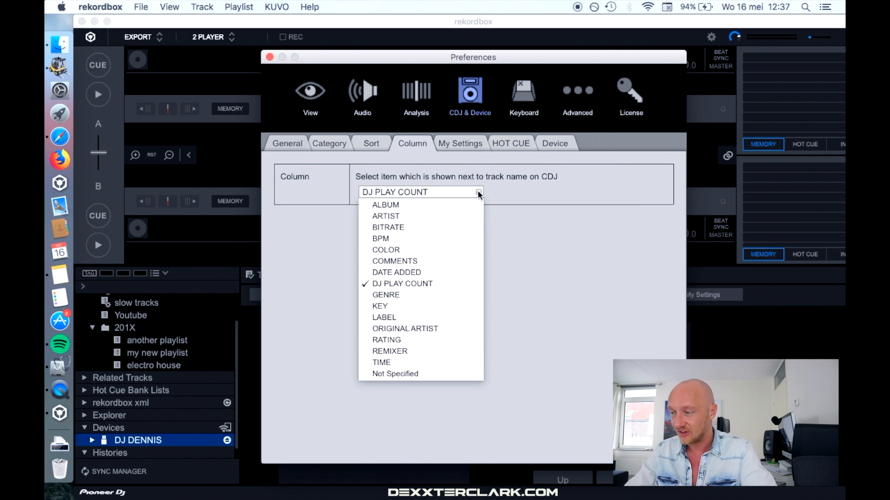
pyautogui.click(444, 307)
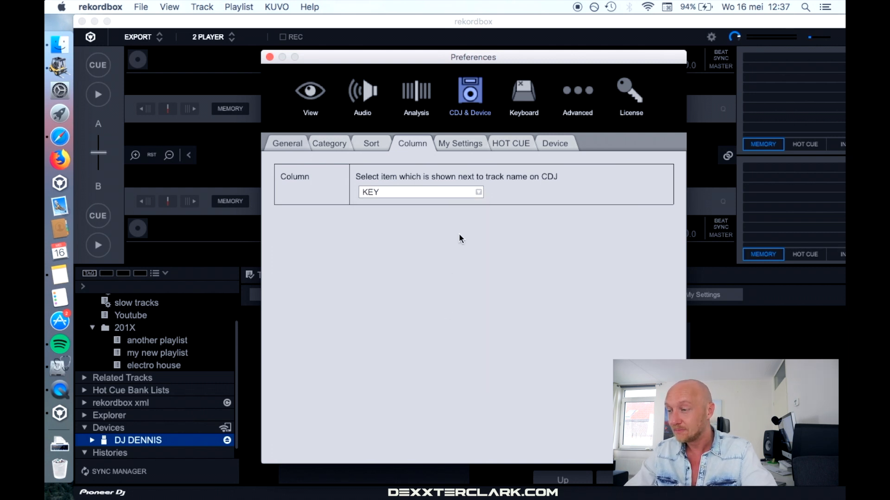
pyautogui.click(460, 193)
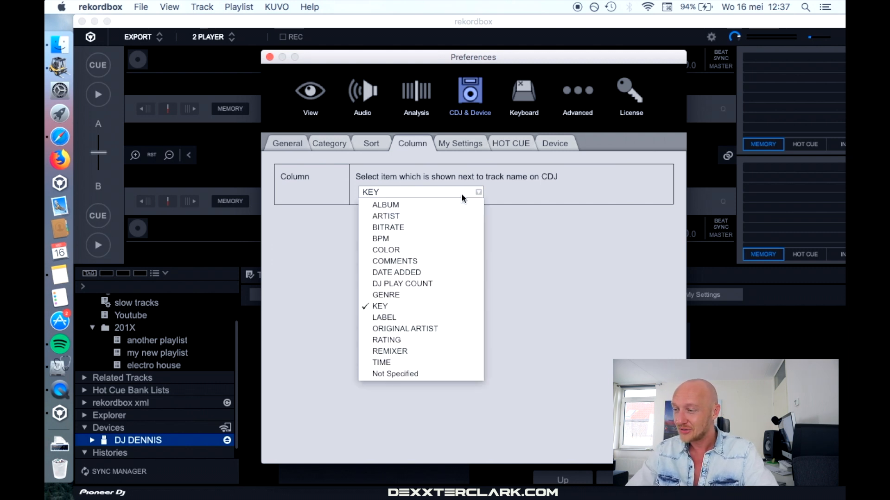
pyautogui.click(449, 243)
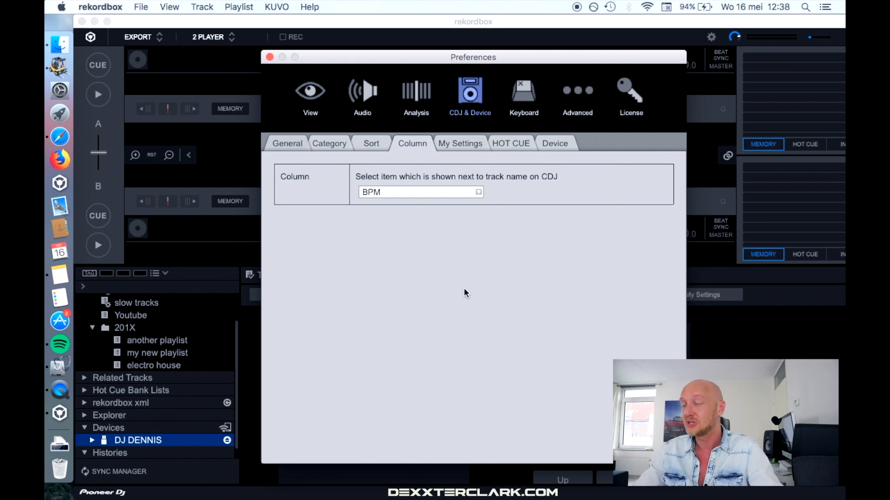
# Step: Review the general CDJ waveform color and overview waveform settings and close the preferences
pyautogui.click(280, 143)
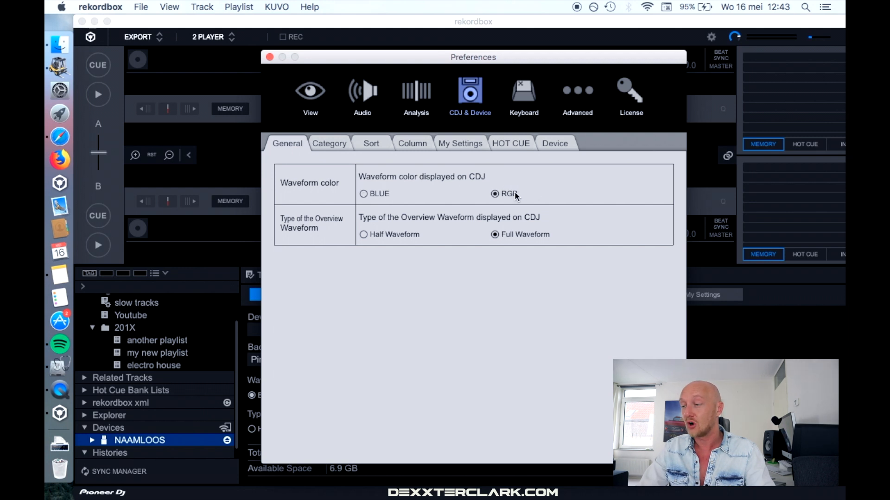
pyautogui.click(270, 56)
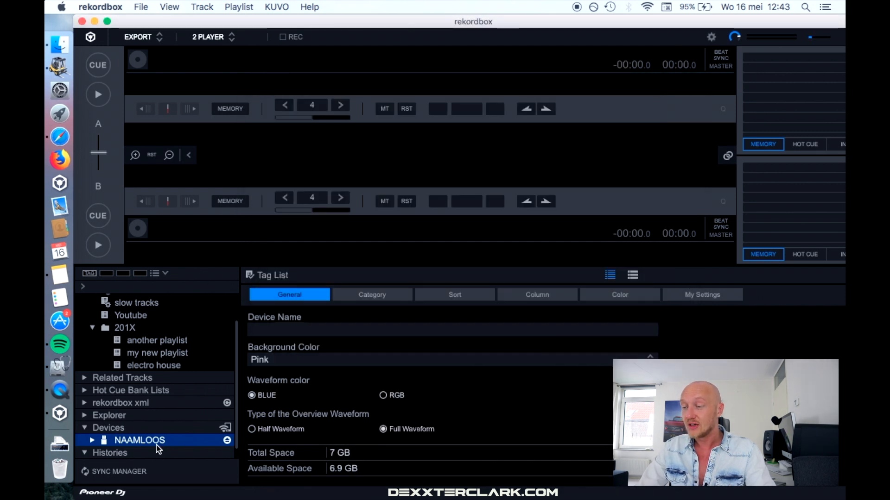
# Step: Set the background color of the NAAMLOOS USB device to Red in its general device settings
pyautogui.click(169, 441)
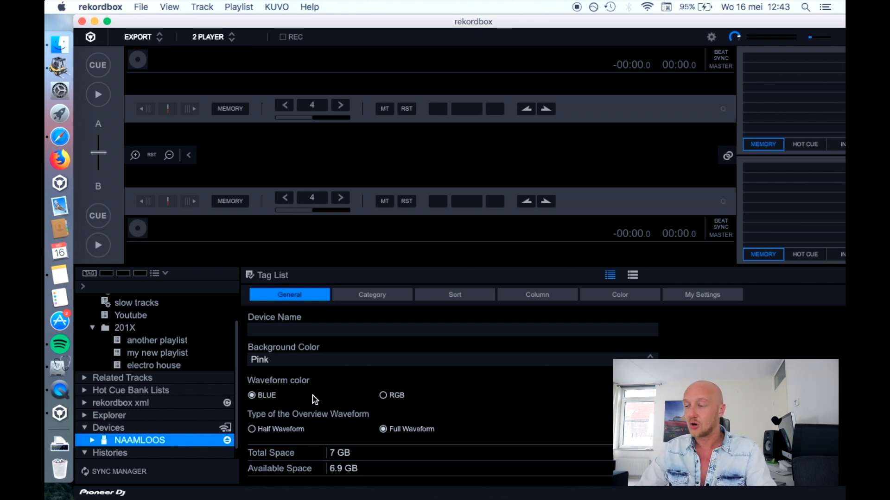
pyautogui.click(323, 366)
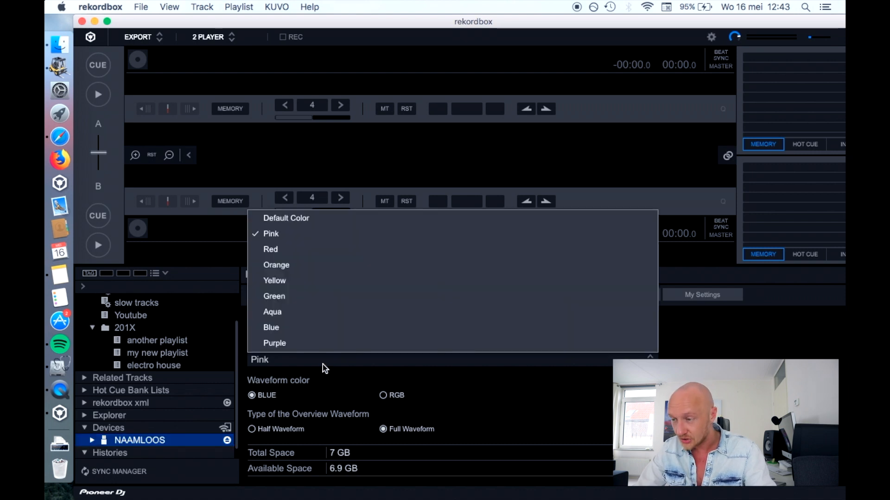
pyautogui.click(313, 253)
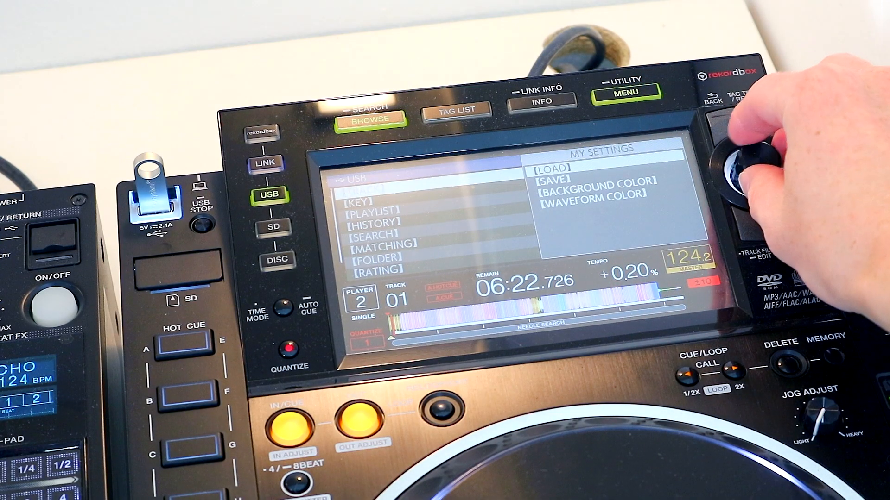
pyautogui.scroll(-2, 744, 169)
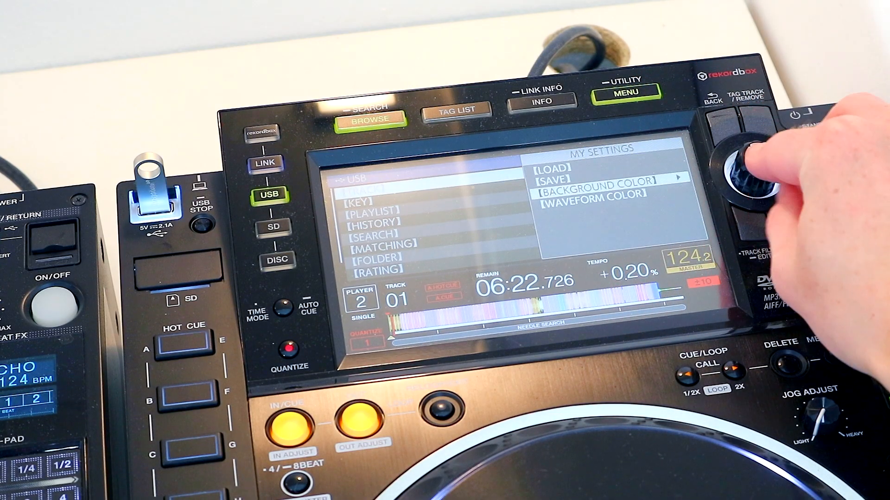
pyautogui.click(749, 172)
pyautogui.scroll(-1, 748, 171)
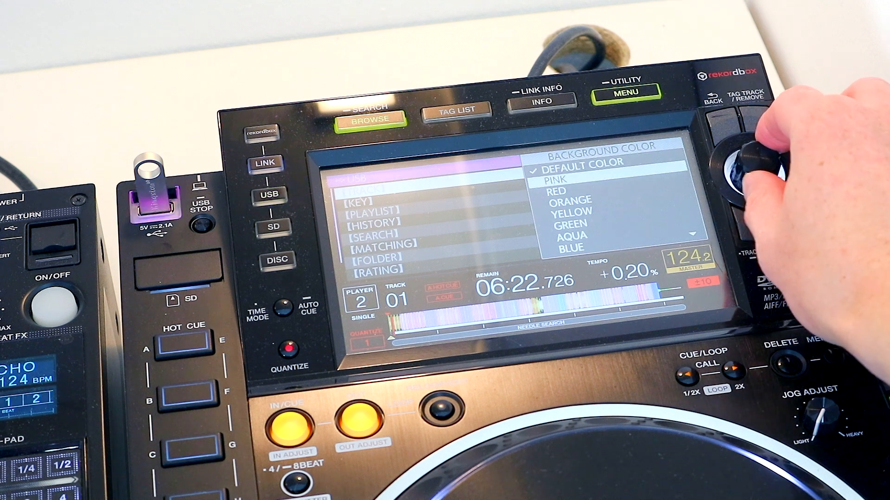
pyautogui.scroll(-5, 744, 169)
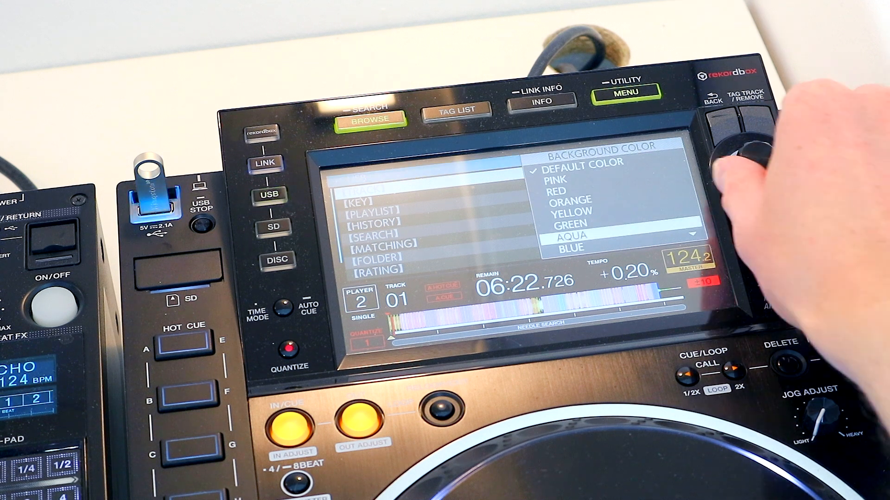
pyautogui.scroll(4, 744, 169)
pyautogui.click(744, 169)
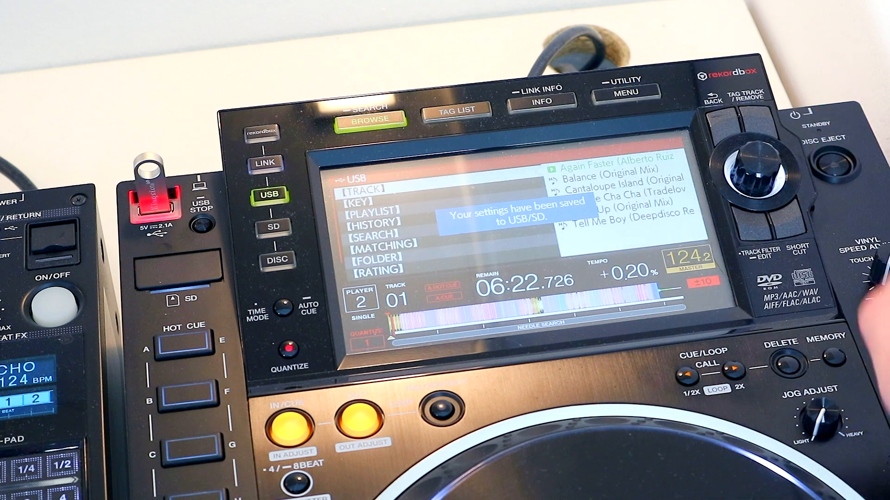